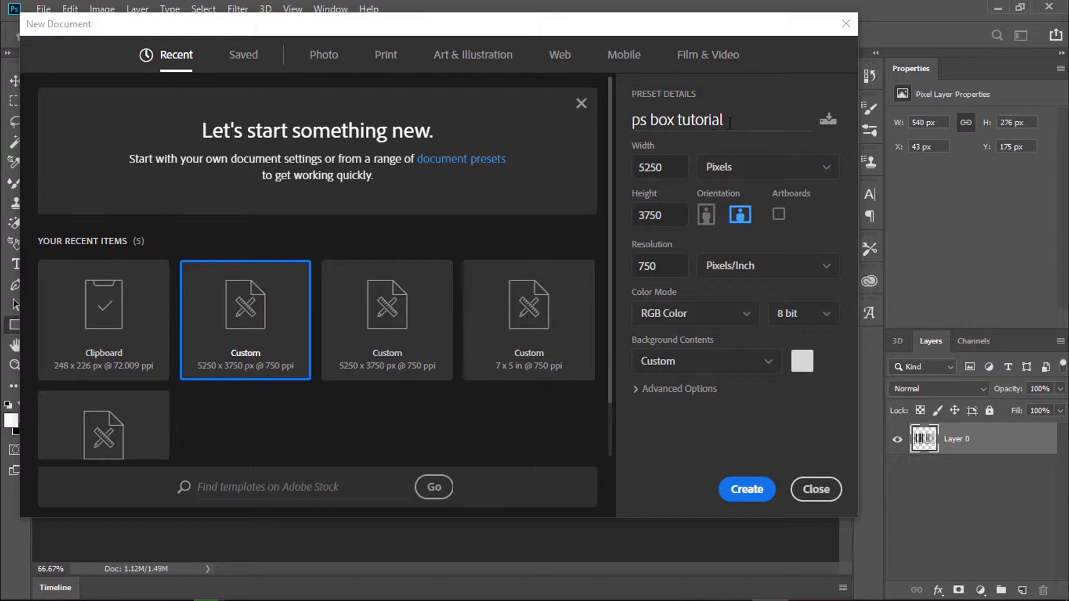
Step: Set the new document's background contents to light grey d6d6d6 and create the 5250×3750 px, 750 ppi file
{"action": "left_click", "coordinate": [801, 361]}
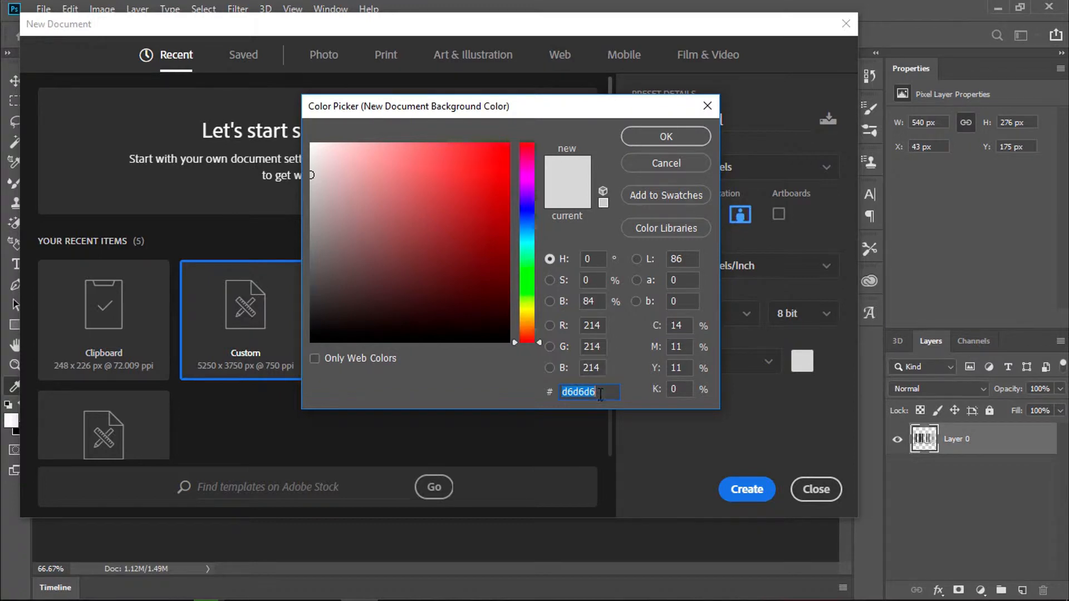
{"action": "left_click", "coordinate": [690, 142]}
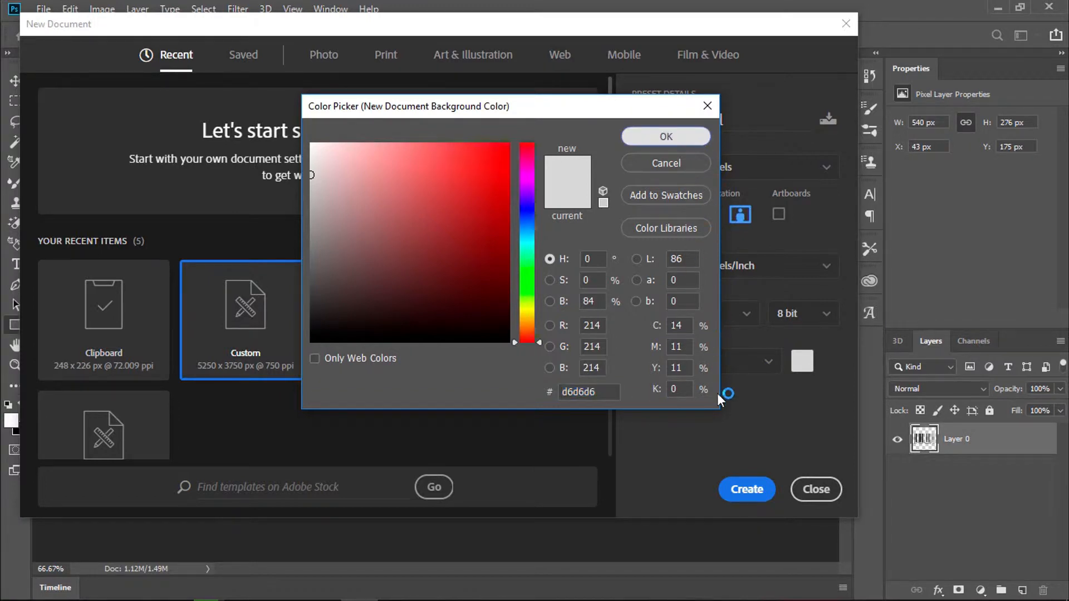
{"action": "left_click", "coordinate": [747, 489]}
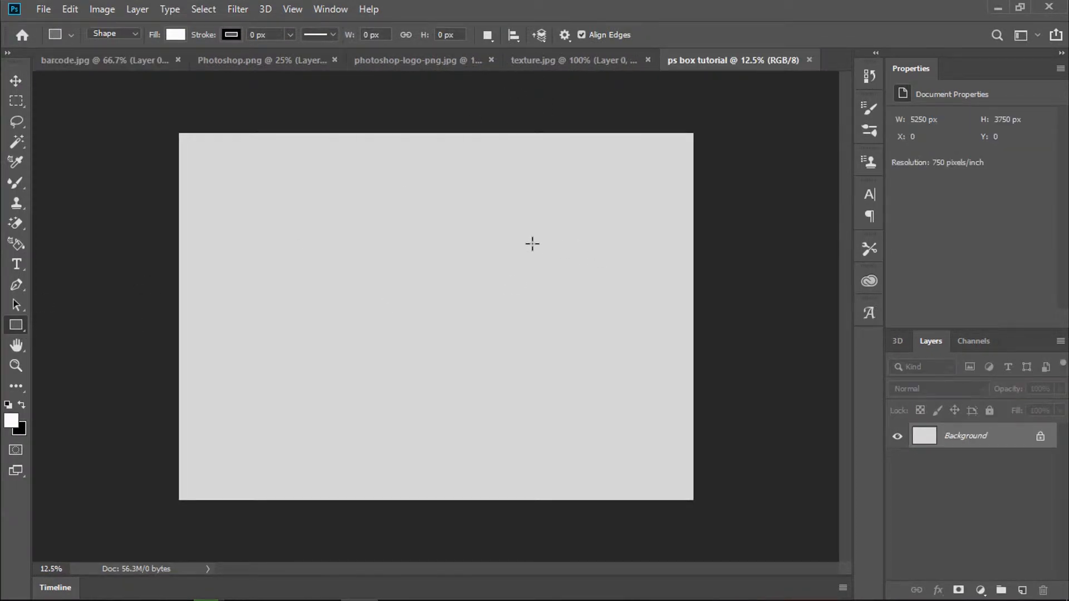
Step: Draw a rectangle right of centre and size it to 1000 × 1300 px
{"action": "left_click_drag", "start_coordinate": [531, 243], "coordinate": [621, 374]}
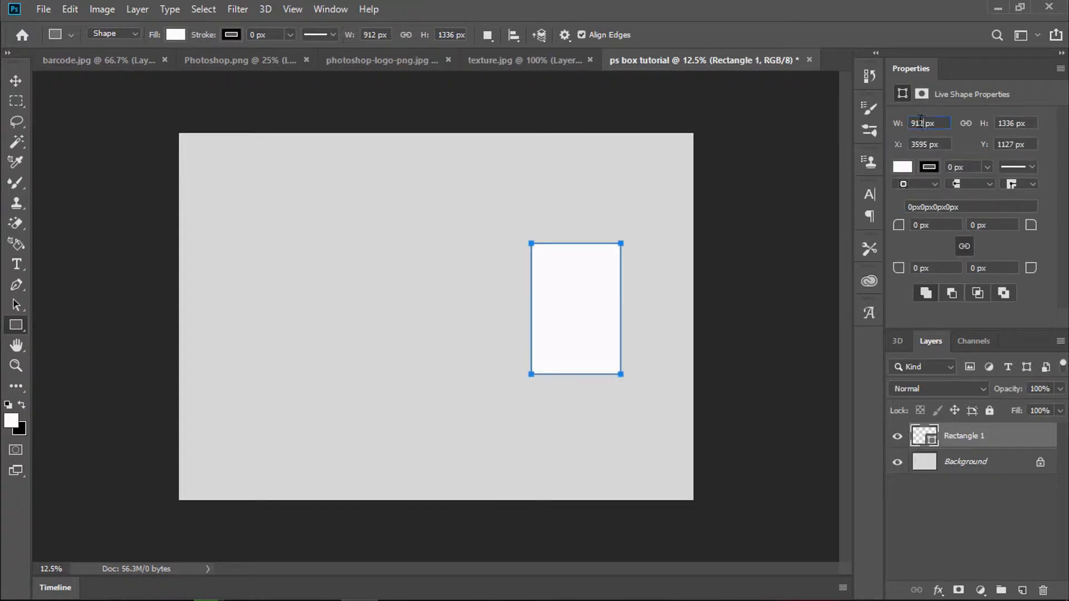
{"action": "double_click", "coordinate": [920, 121]}
{"action": "type", "text": "1000"}
{"action": "key", "text": "Tab"}
{"action": "type", "text": "130"}
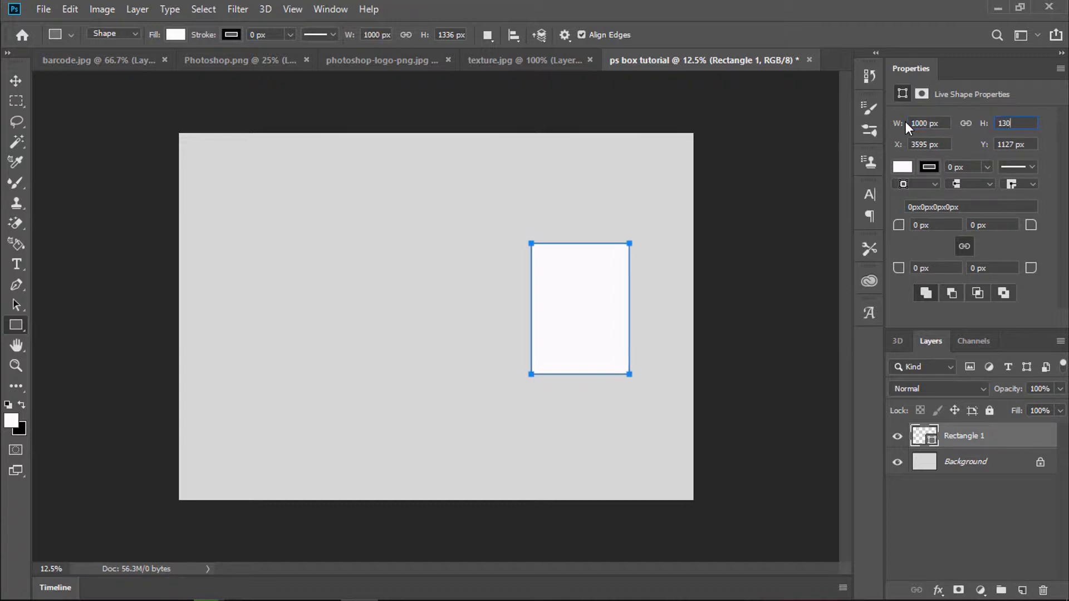
{"action": "type", "text": "0"}
{"action": "key", "text": "Return"}
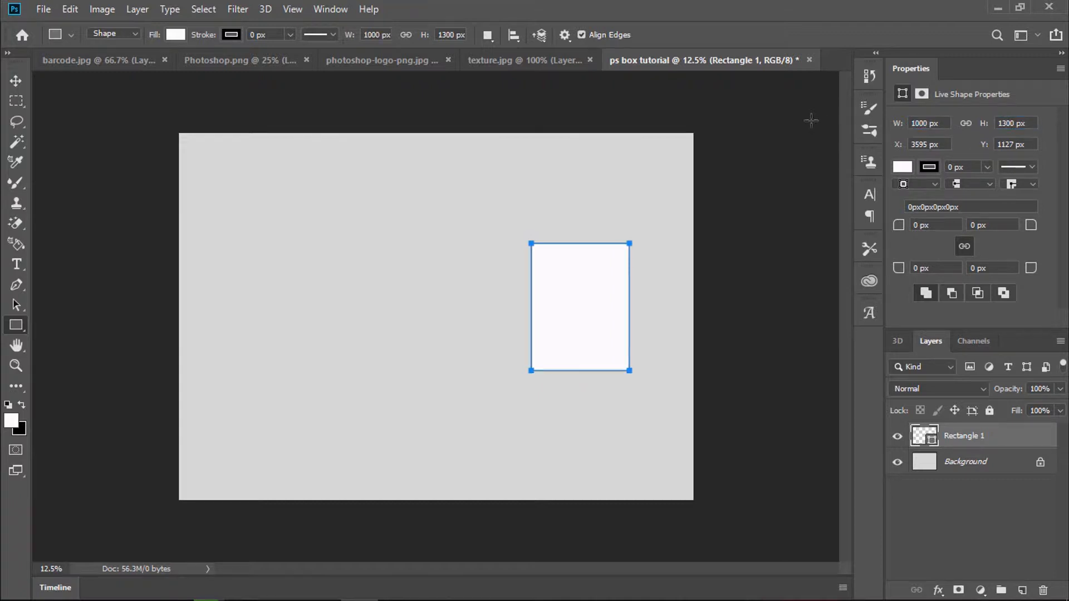
Step: Draw a second rectangle to its left and size it to 350 × 1300 px
{"action": "left_click_drag", "start_coordinate": [478, 241], "coordinate": [512, 375]}
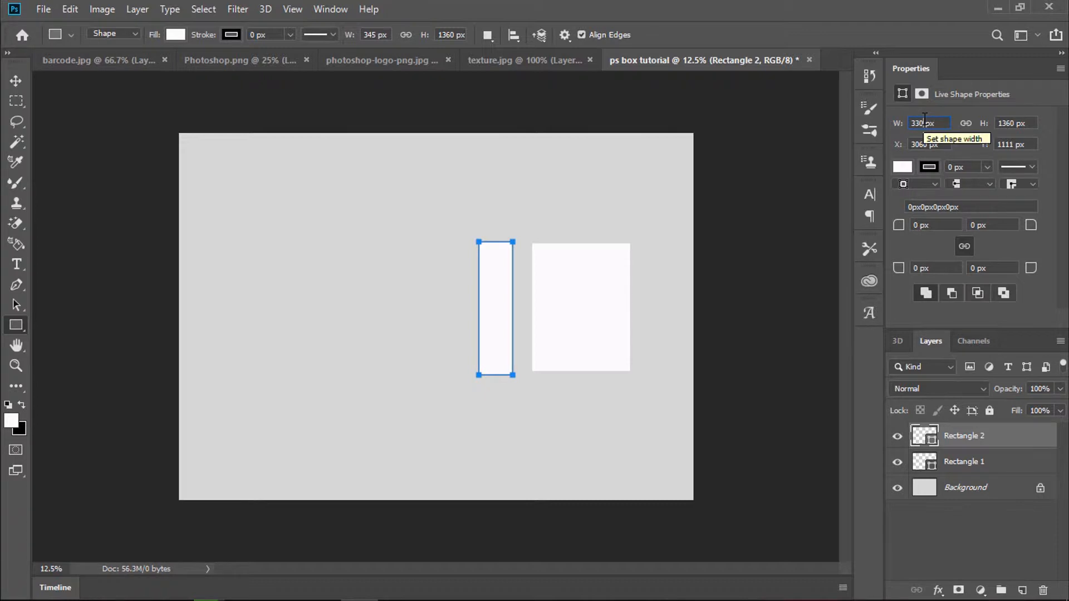
{"action": "key", "text": "BackSpace"}
{"action": "key", "text": "BackSpace"}
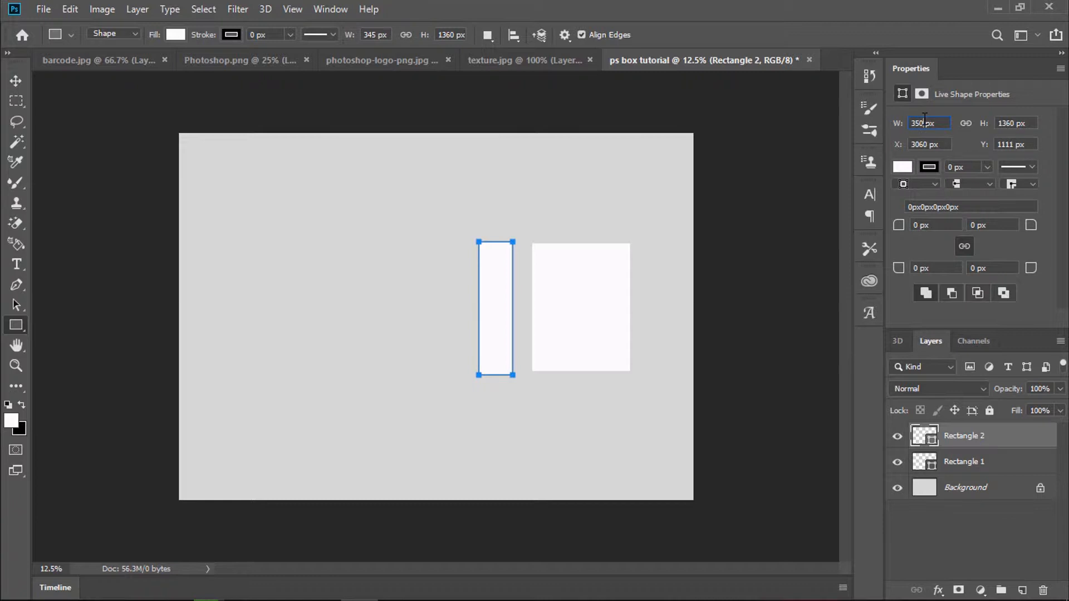
{"action": "key", "text": "Tab"}
{"action": "type", "text": "13"}
{"action": "key", "text": "Return"}
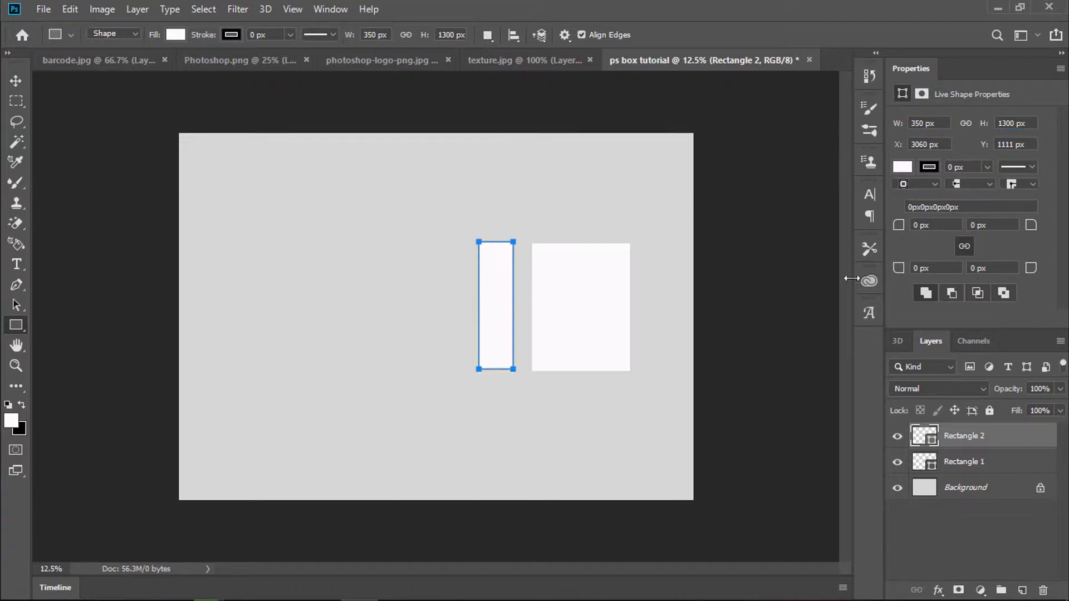
Step: Convert the Rectangle 1 and Rectangle 2 layers into smart objects
{"action": "left_click", "coordinate": [979, 462]}
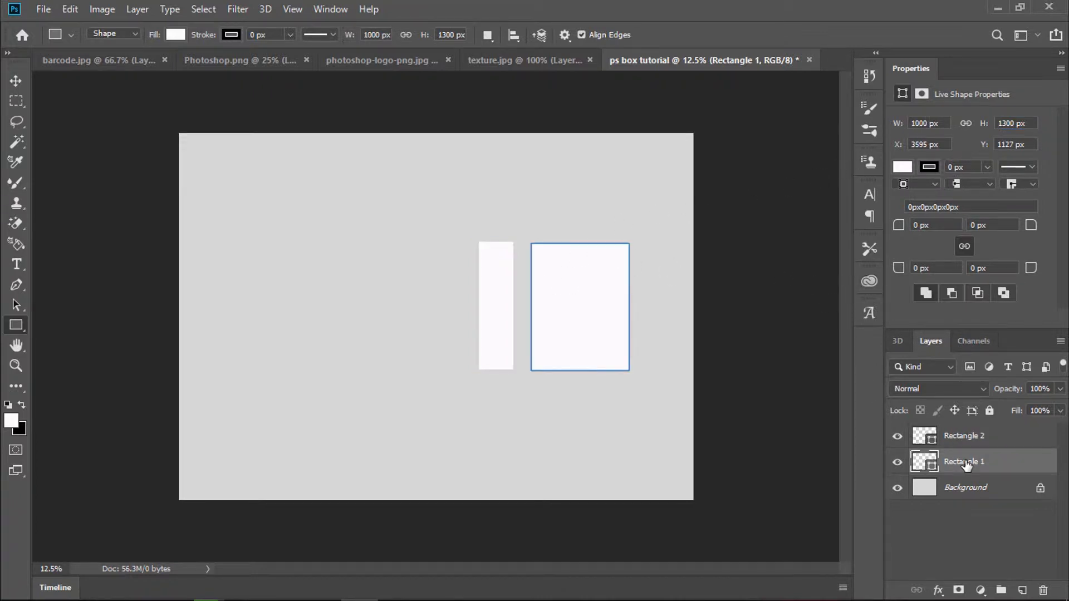
{"action": "right_click", "coordinate": [971, 462]}
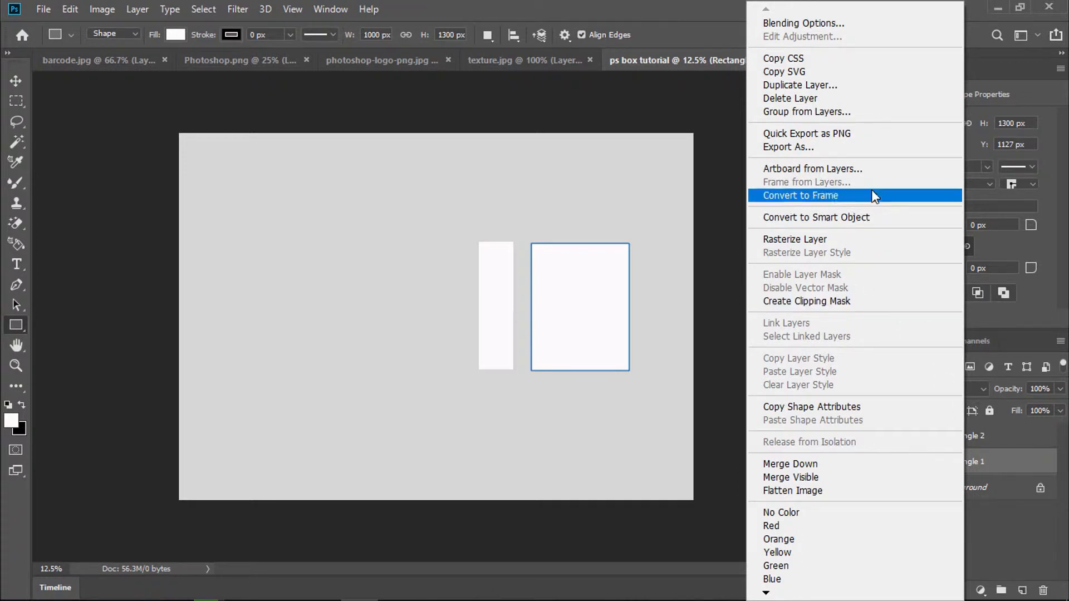
{"action": "left_click", "coordinate": [864, 216]}
{"action": "left_click", "coordinate": [960, 436]}
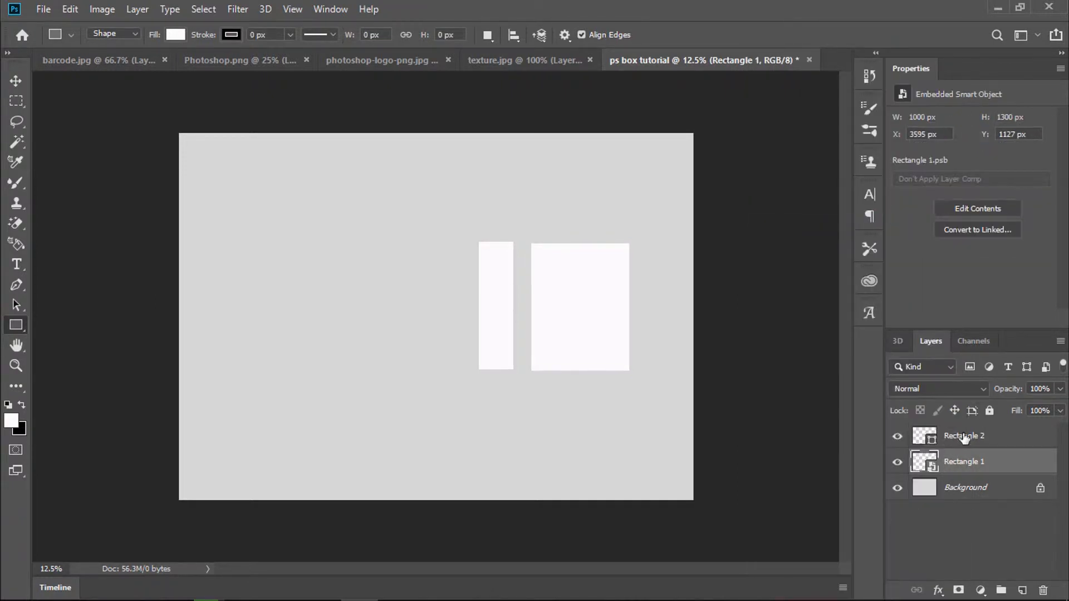
{"action": "right_click", "coordinate": [960, 436]}
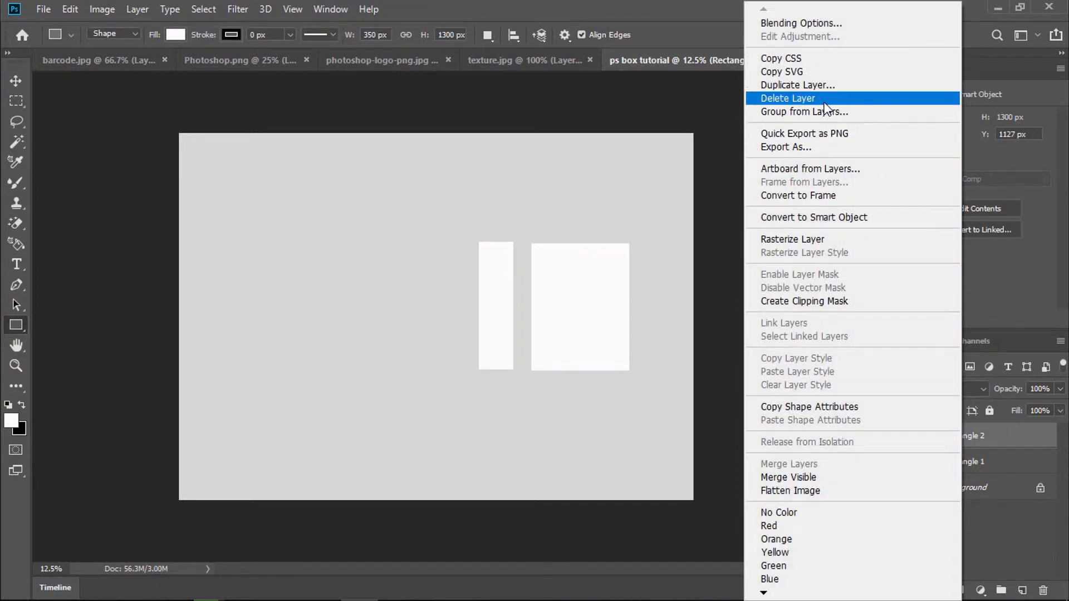
{"action": "left_click", "coordinate": [824, 216]}
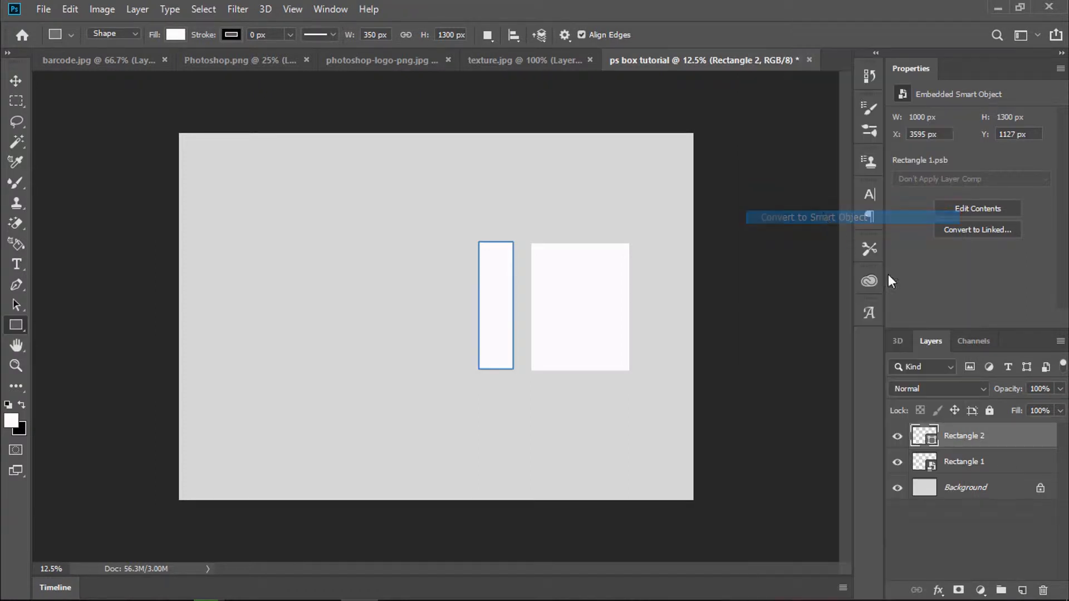
Step: Rename Rectangle 1 to 'front' and Rectangle 2 to 'side'
{"action": "double_click", "coordinate": [963, 468]}
{"action": "type", "text": "front"}
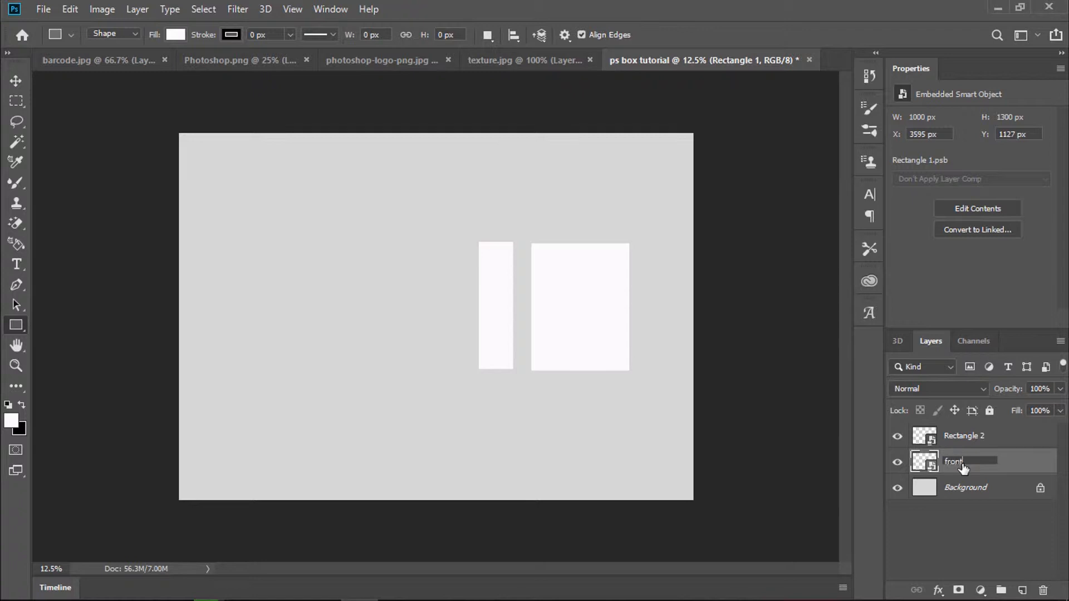
{"action": "double_click", "coordinate": [973, 439]}
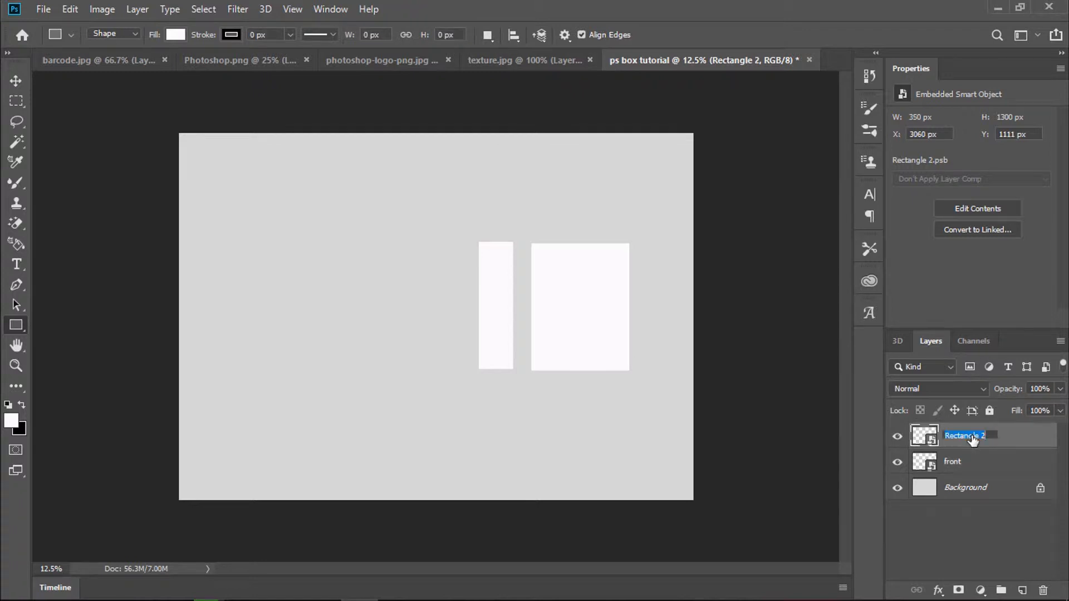
{"action": "type", "text": "side"}
{"action": "key", "text": "Return"}
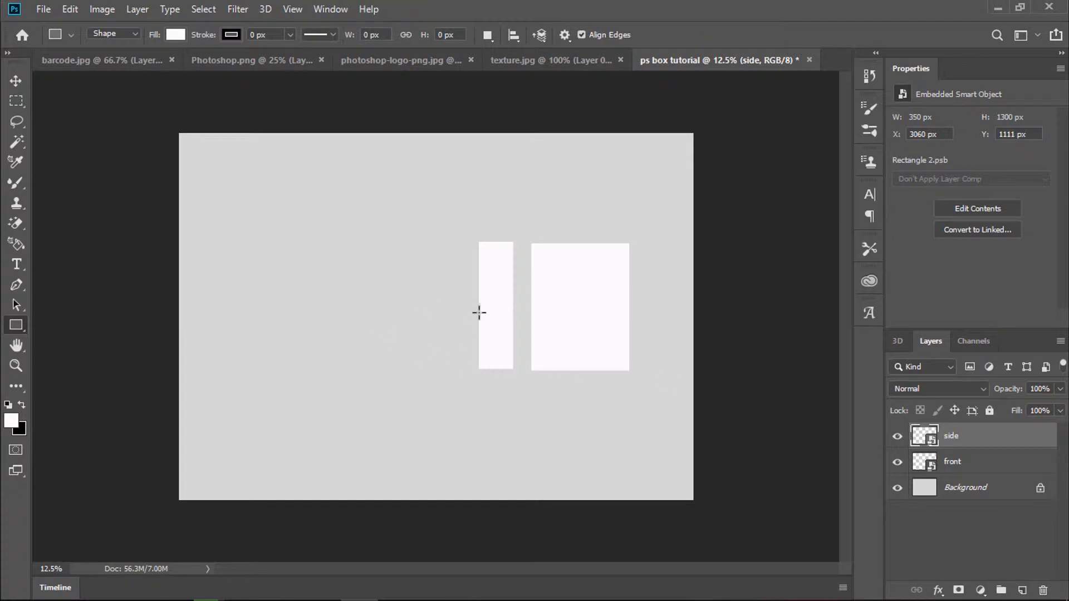
Step: Drag the side and front panels to the page centre and nudge them until they touch
{"action": "key", "text": "v"}
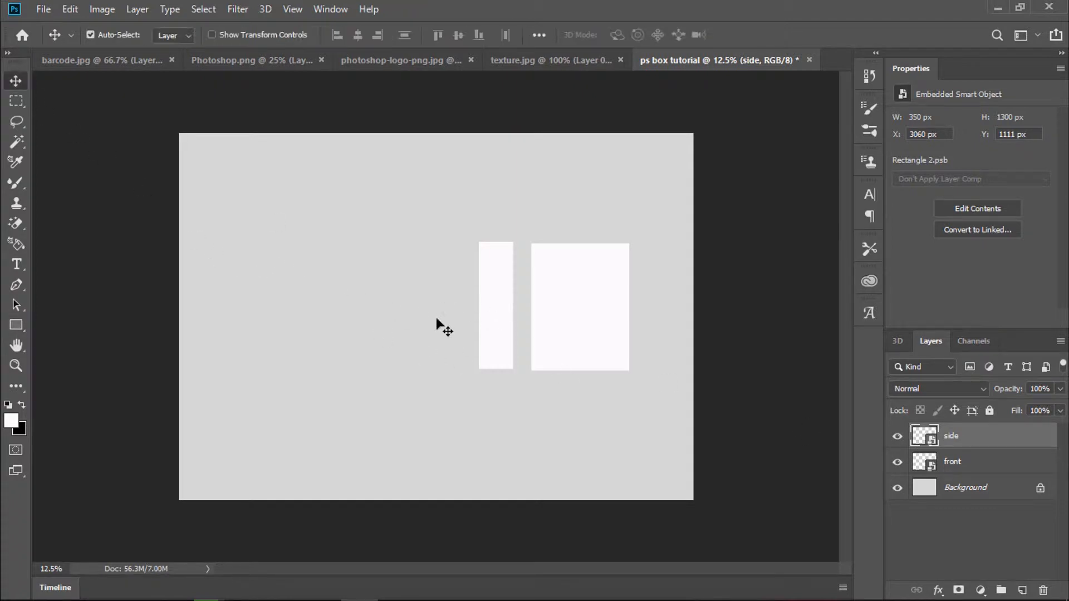
{"action": "left_click_drag", "start_coordinate": [494, 326], "coordinate": [406, 324]}
{"action": "left_click_drag", "start_coordinate": [565, 327], "coordinate": [419, 329]}
{"action": "key", "text": "shift+Right"}
{"action": "key", "text": "shift+Right"}
{"action": "key", "text": "shift+Right"}
{"action": "key", "text": "shift+Right"}
{"action": "key", "text": "shift+Right"}
{"action": "key", "text": "shift+Right"}
{"action": "key", "text": "shift+Right"}
{"action": "key", "text": "shift+Right"}
{"action": "key", "text": "shift+Right"}
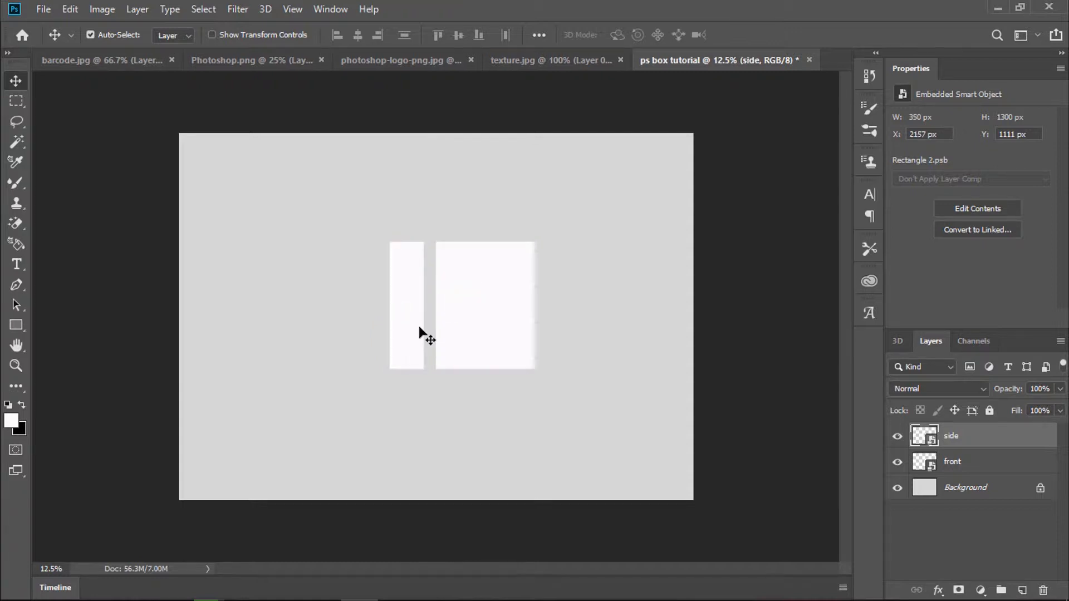
{"action": "key", "text": "Right"}
{"action": "key", "text": "Right"}
{"action": "key", "text": "Right"}
{"action": "key", "text": "Right"}
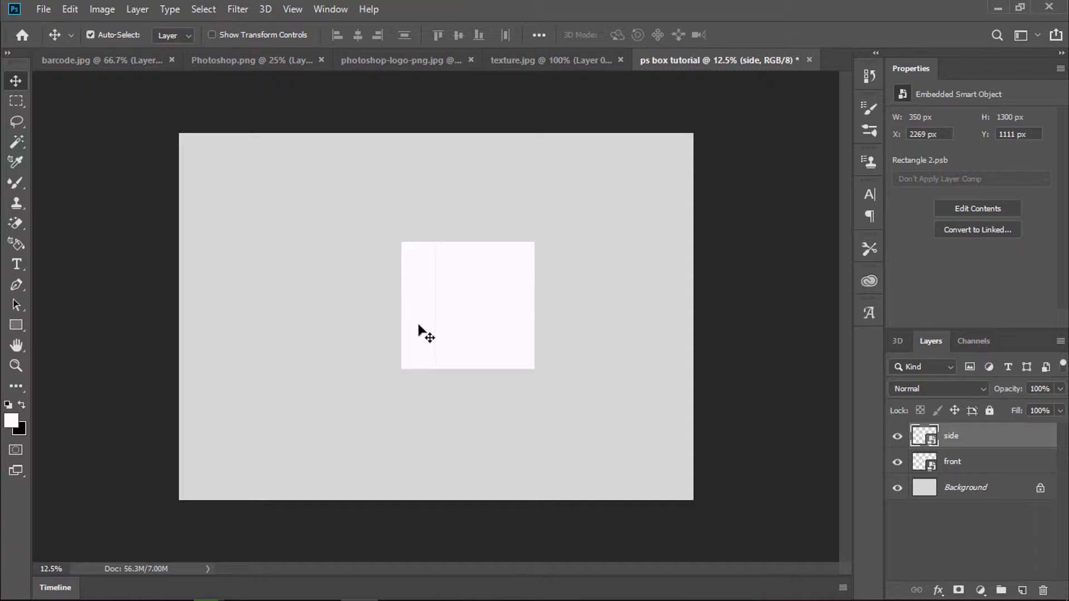
{"action": "left_click_drag", "start_coordinate": [413, 332], "coordinate": [413, 328]}
{"action": "left_click", "coordinate": [953, 461]}
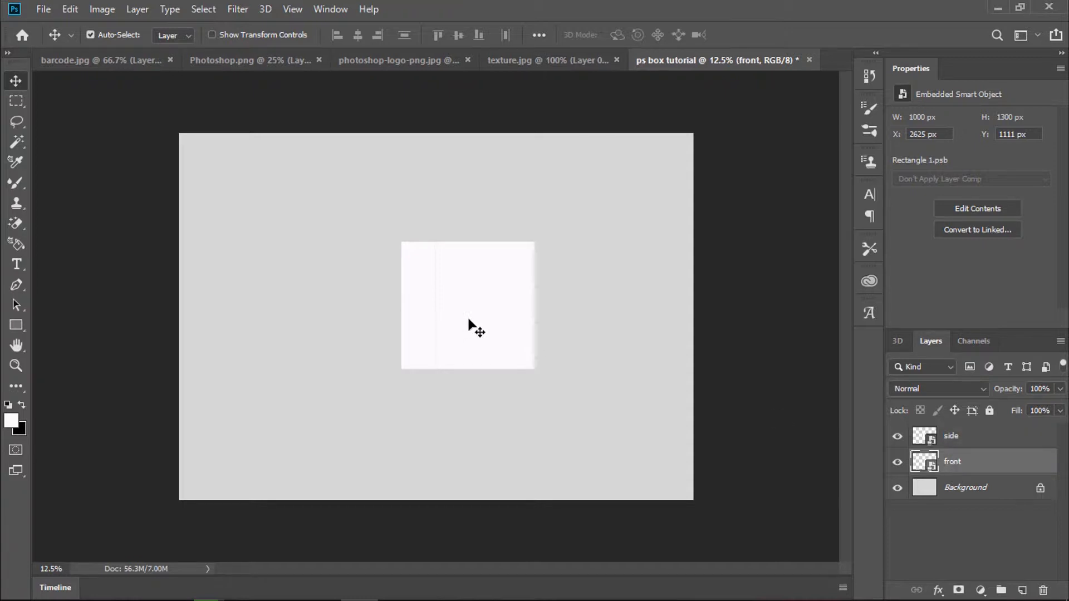
{"action": "key", "text": "ctrl+t"}
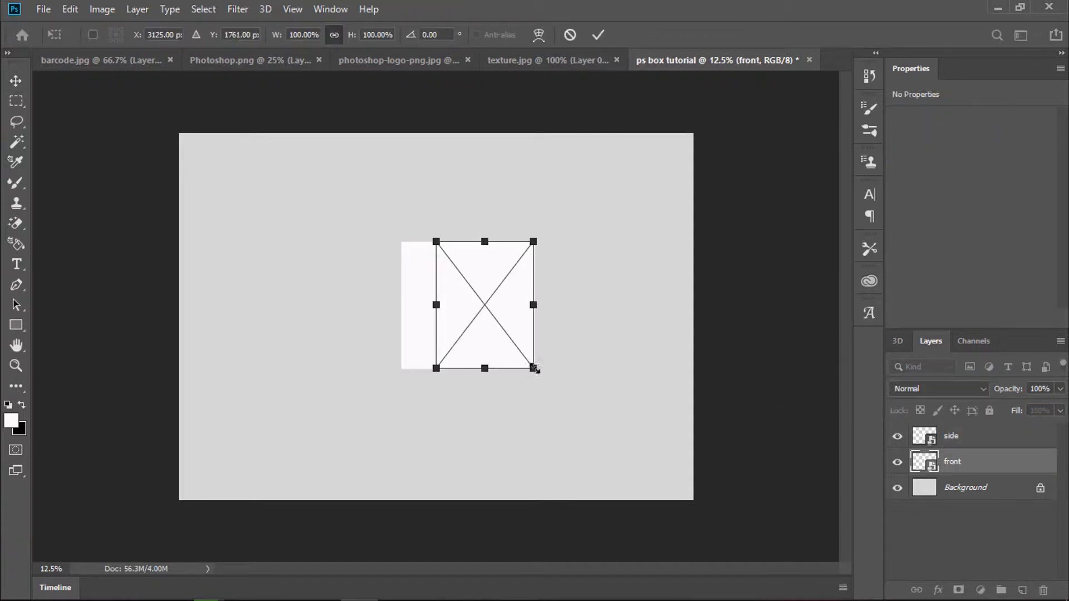
Step: Apply a perspective transform that shortens the front panel's right edge
{"action": "right_click", "coordinate": [531, 369]}
{"action": "left_click", "coordinate": [551, 439]}
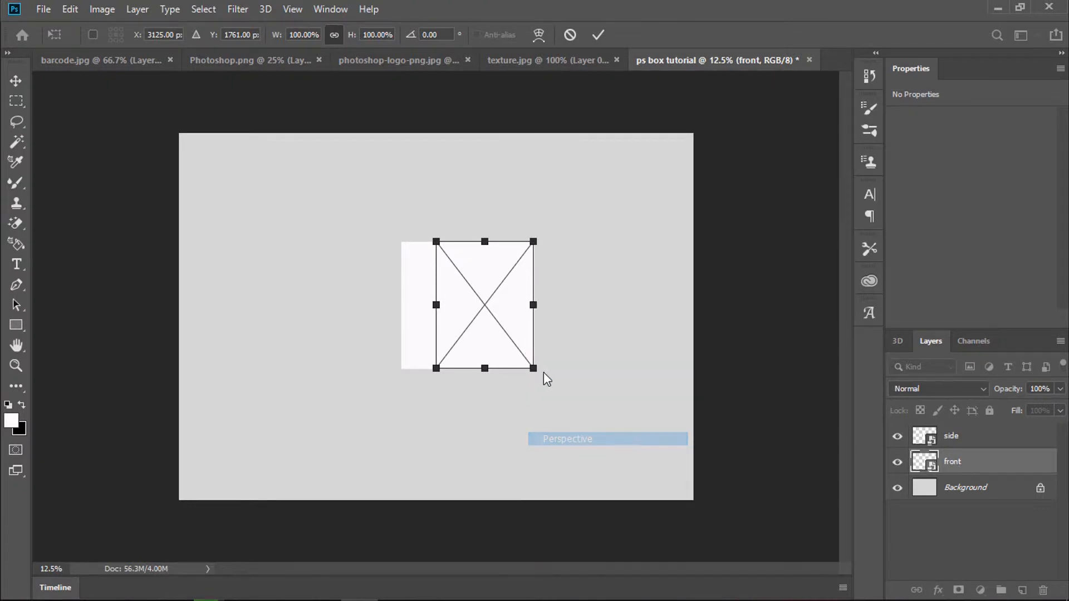
{"action": "left_click_drag", "start_coordinate": [535, 373], "coordinate": [534, 361]}
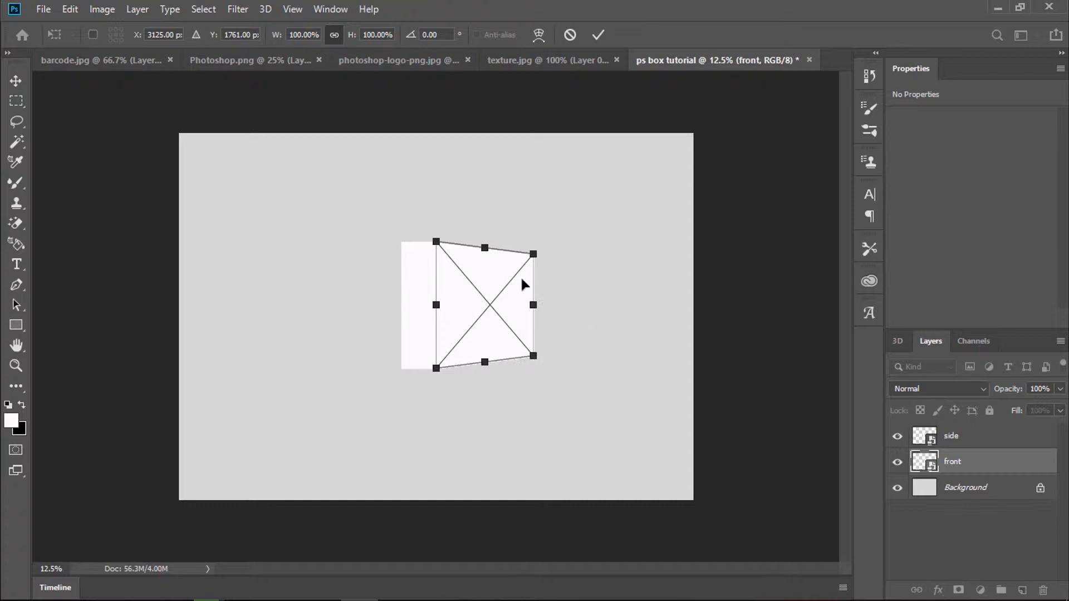
Step: Scale the front panel from its right side to 79.2% width and apply the transform
{"action": "right_click", "coordinate": [531, 306]}
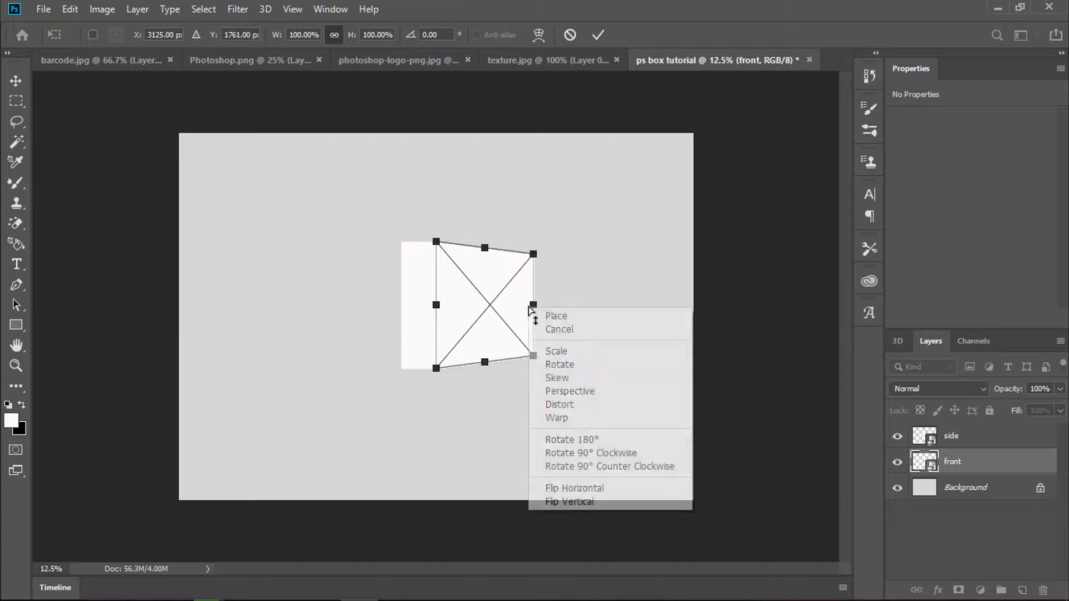
{"action": "left_click", "coordinate": [573, 350]}
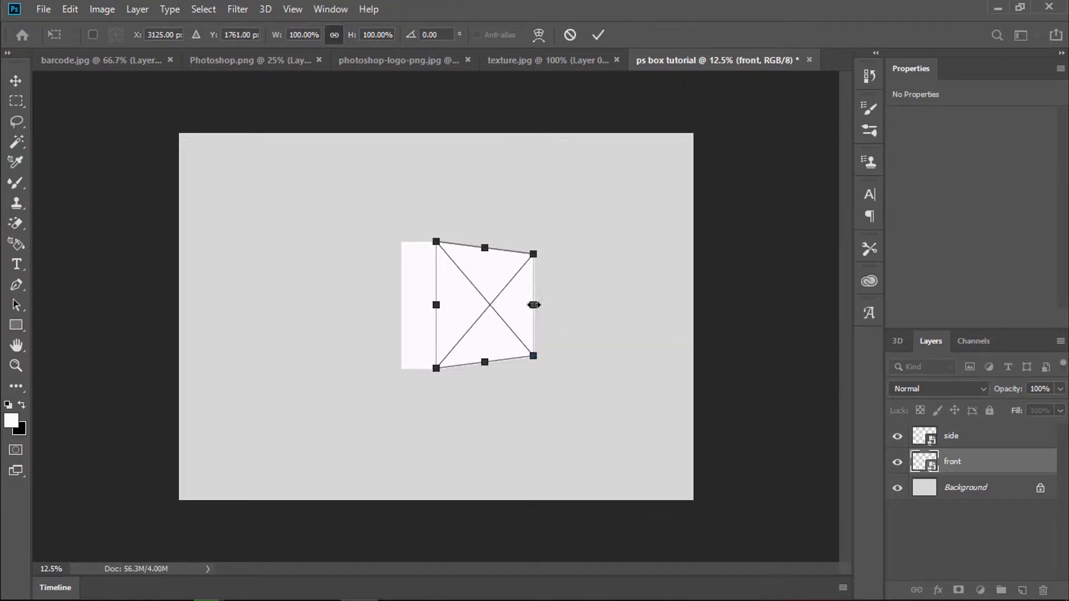
{"action": "left_click_drag", "start_coordinate": [534, 305], "coordinate": [516, 312]}
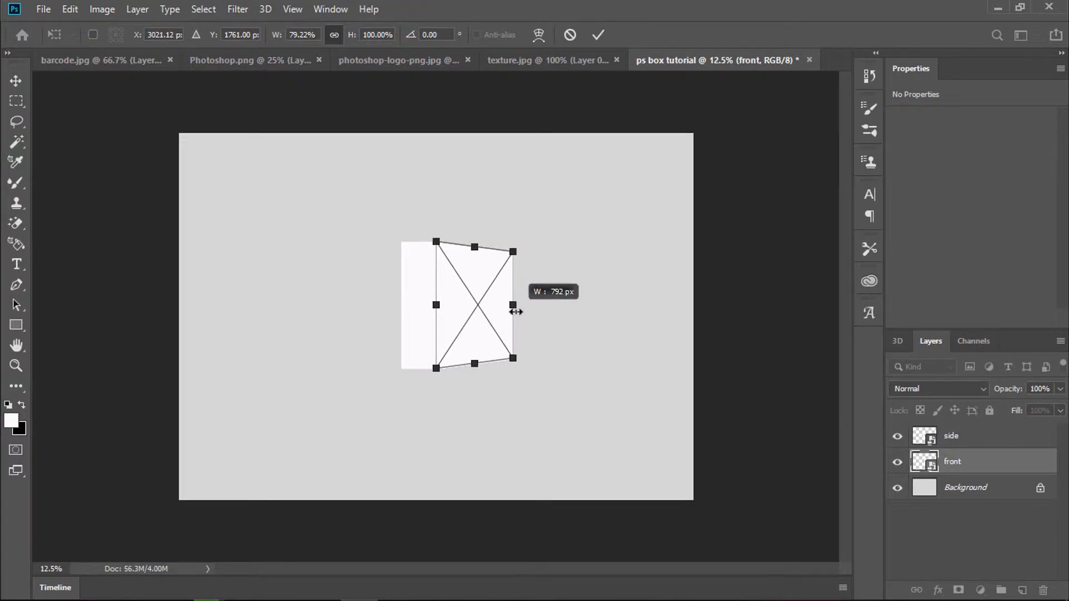
{"action": "left_click_drag", "start_coordinate": [515, 311], "coordinate": [515, 312]}
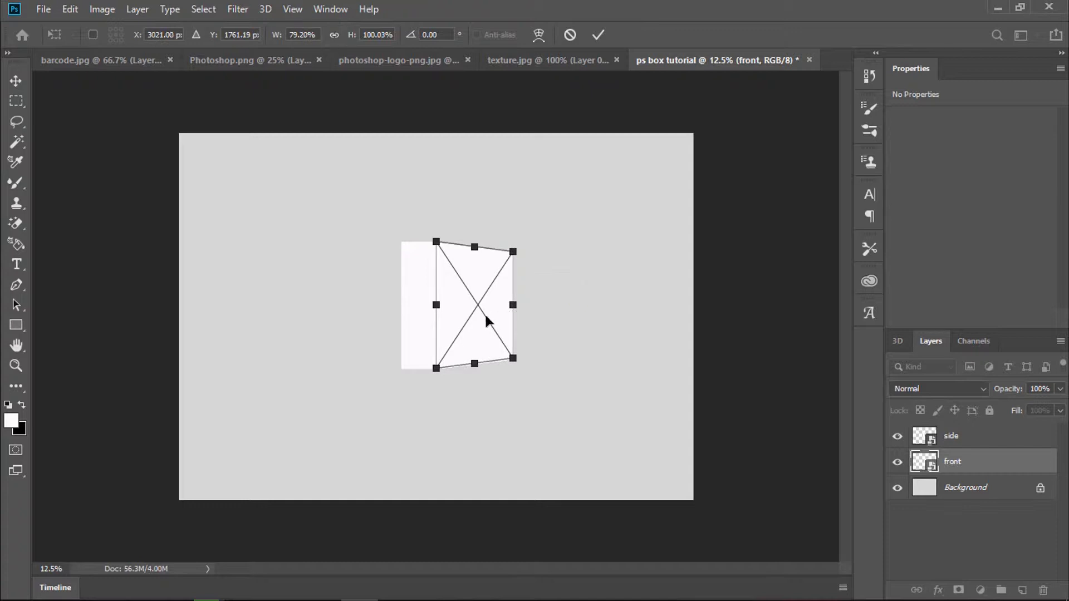
{"action": "right_click", "coordinate": [422, 304]}
{"action": "key", "text": "Escape"}
{"action": "left_click", "coordinate": [960, 438]}
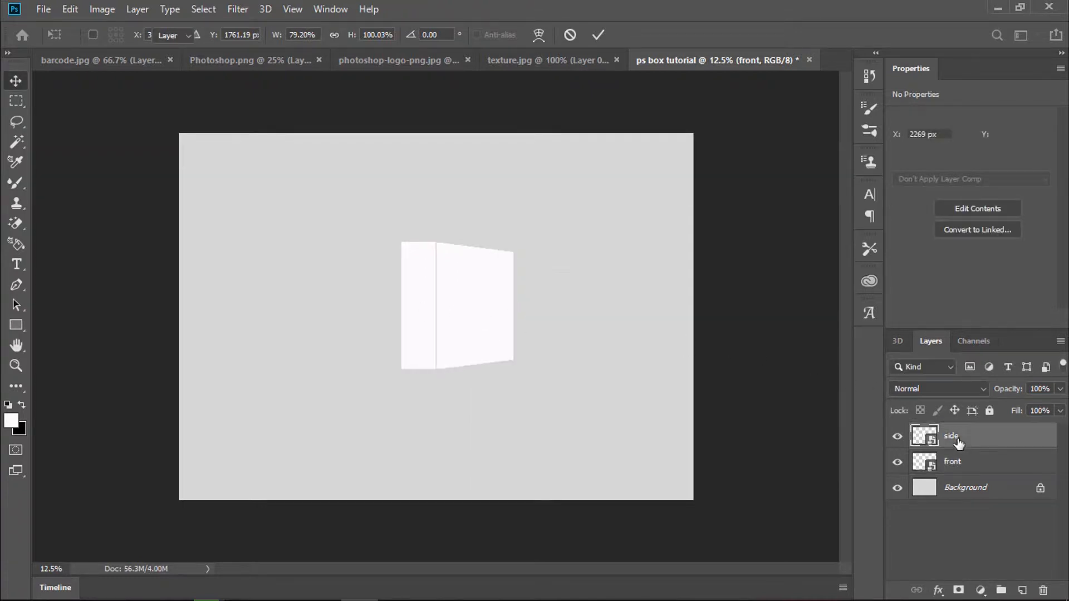
Step: Tilt the side panel's edges into perspective with a perspective transform
{"action": "right_click", "coordinate": [430, 320]}
{"action": "left_click", "coordinate": [423, 319]}
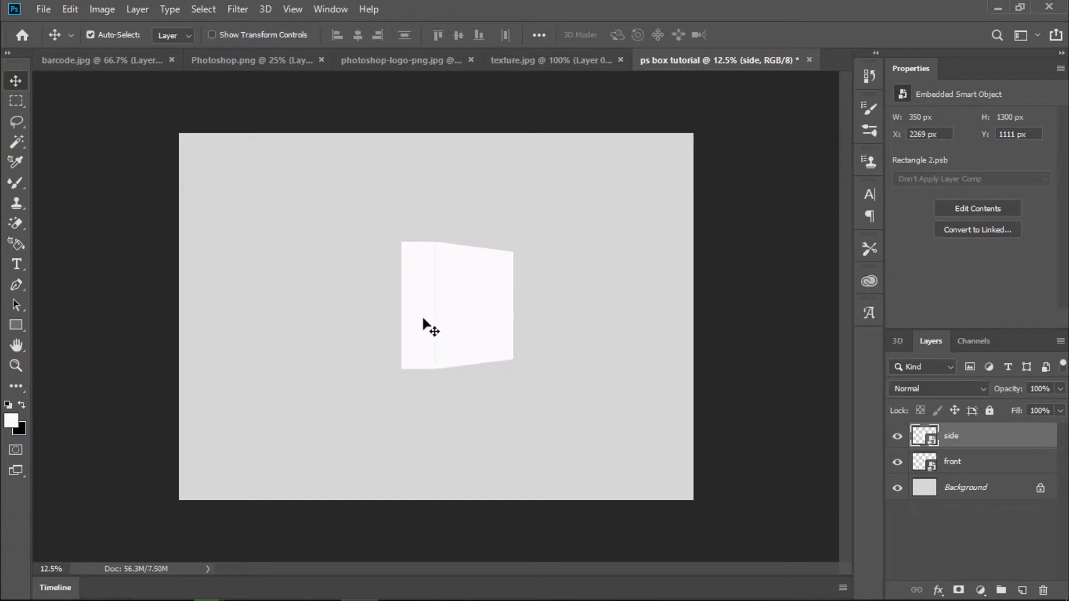
{"action": "key", "text": "ctrl+t"}
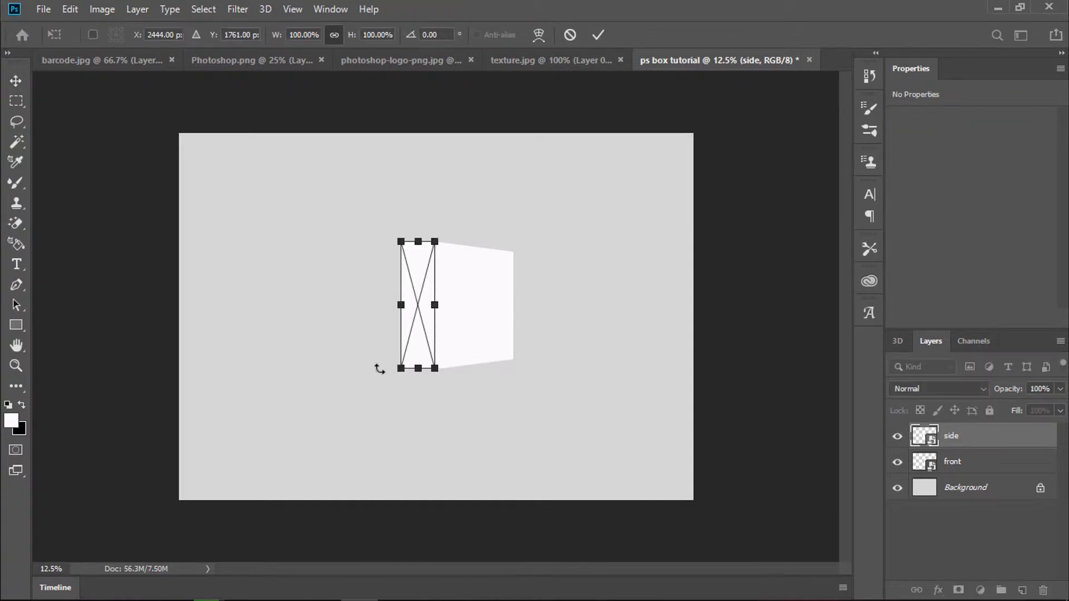
{"action": "right_click", "coordinate": [414, 343]}
{"action": "left_click", "coordinate": [446, 408]}
{"action": "right_click", "coordinate": [409, 309]}
{"action": "left_click", "coordinate": [432, 394]}
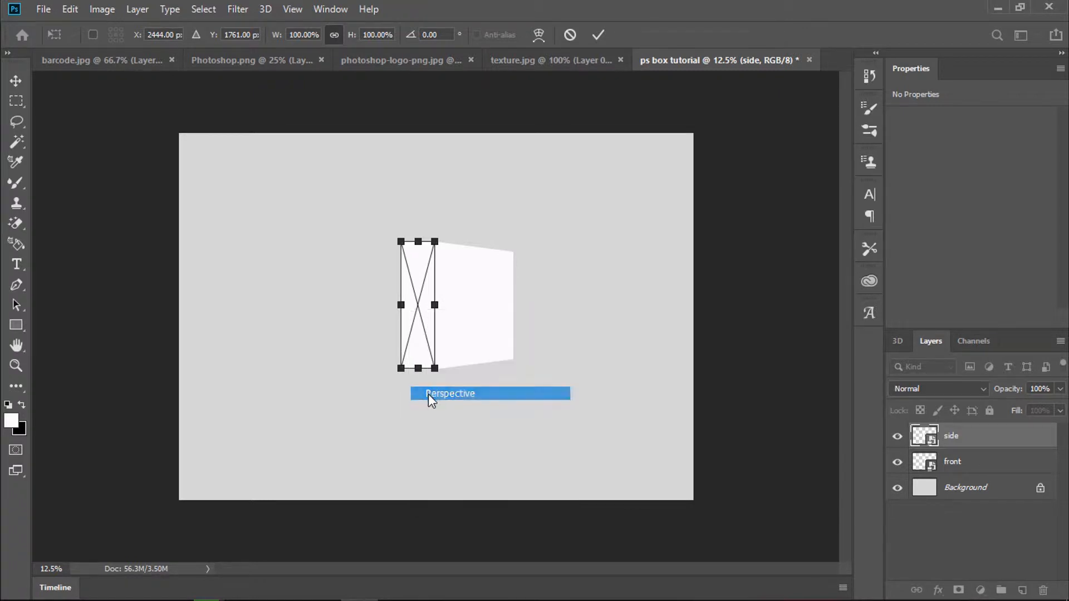
{"action": "left_click_drag", "start_coordinate": [403, 372], "coordinate": [405, 362]}
Step: Narrow the side panel from its left edge and apply the transformation
{"action": "right_click", "coordinate": [400, 305]}
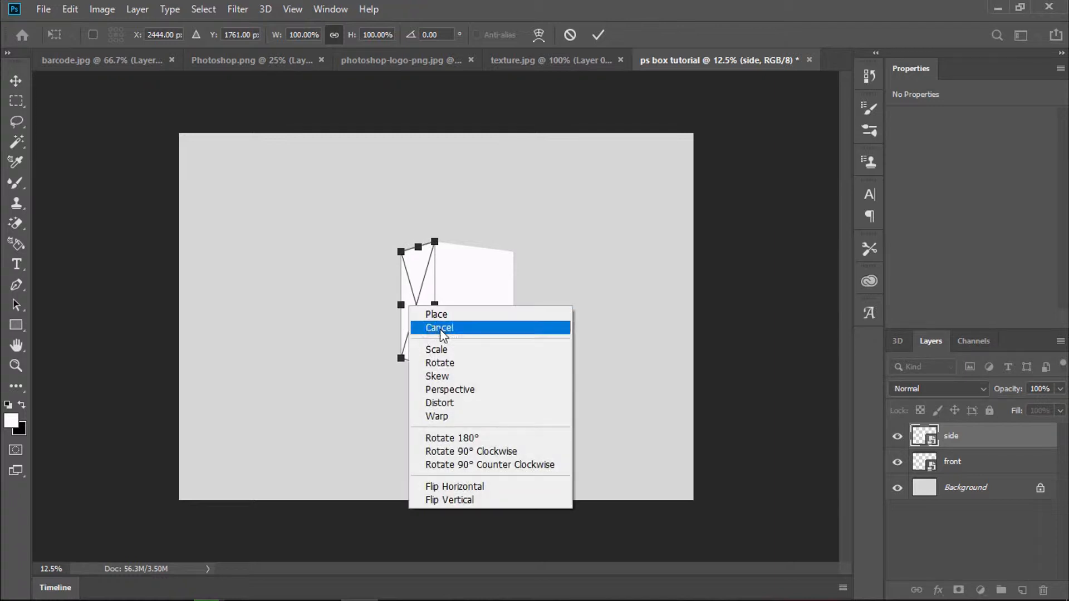
{"action": "left_click", "coordinate": [444, 349]}
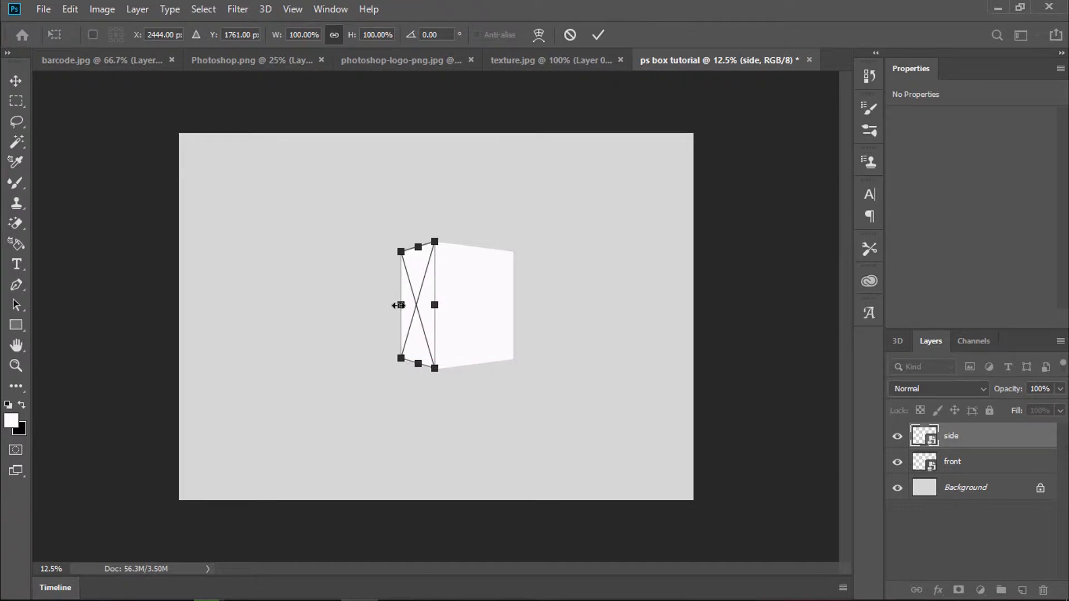
{"action": "left_click_drag", "start_coordinate": [401, 305], "coordinate": [405, 306]}
{"action": "key", "text": "Return"}
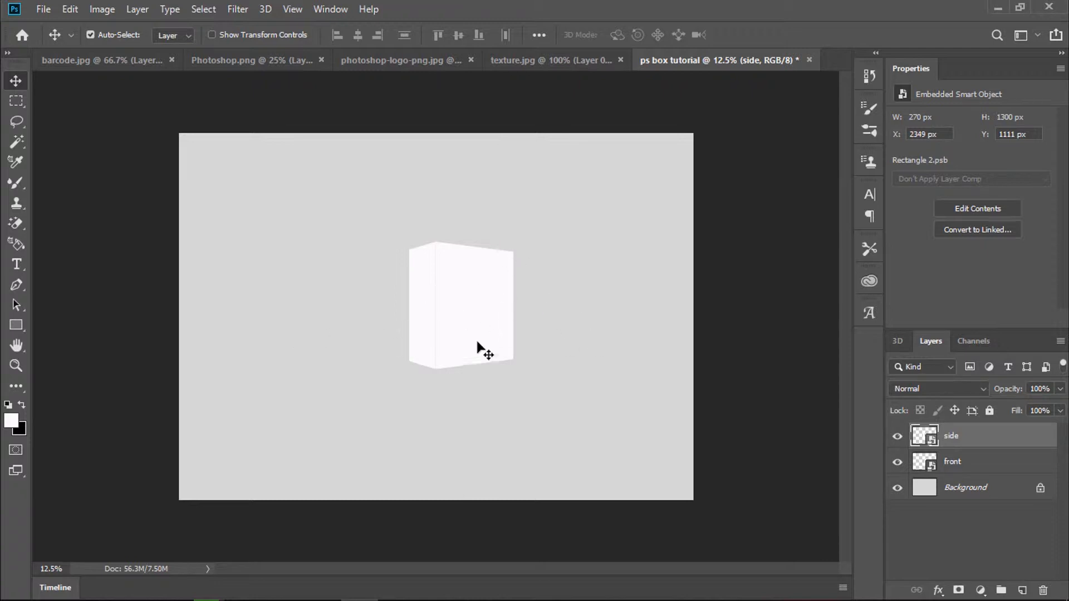
Step: Draw a black rectangle left of the box, move it against the box and rotate it about 55°
{"action": "left_click", "coordinate": [16, 328]}
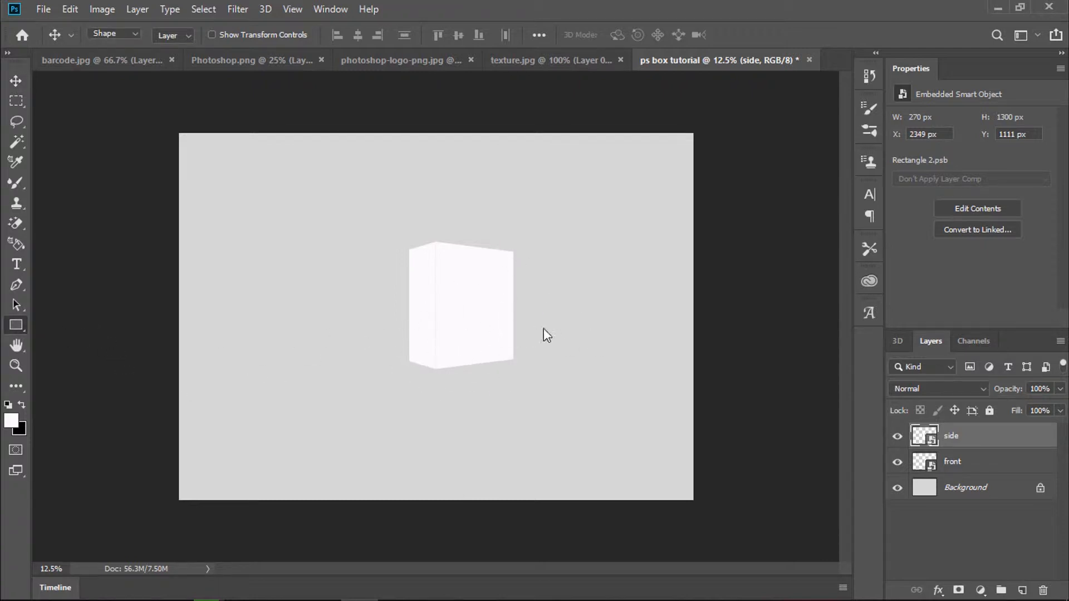
{"action": "left_click", "coordinate": [8, 403]}
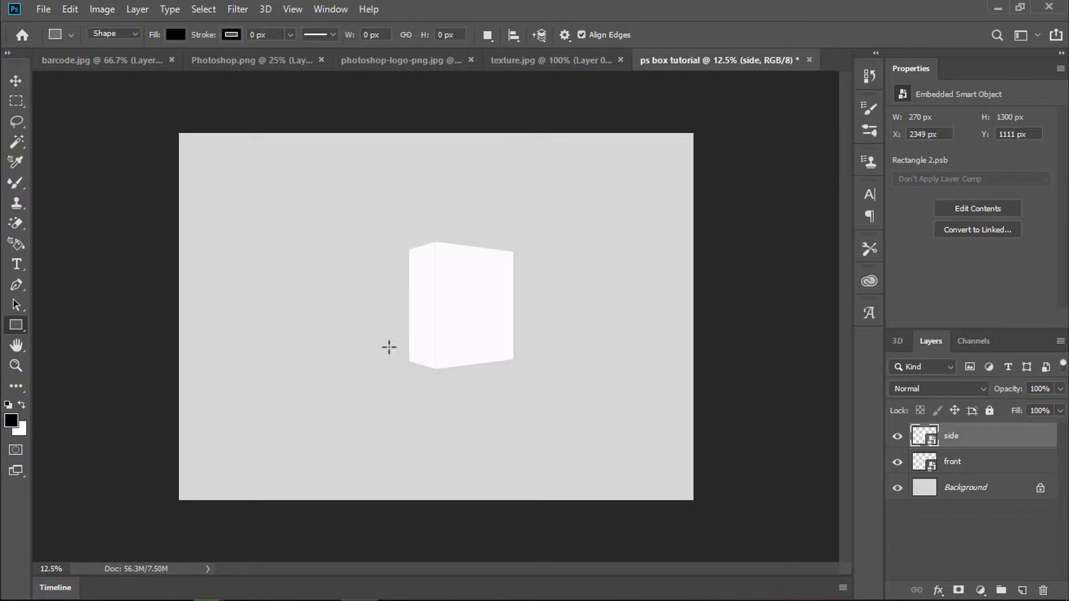
{"action": "left_click_drag", "start_coordinate": [387, 344], "coordinate": [415, 415]}
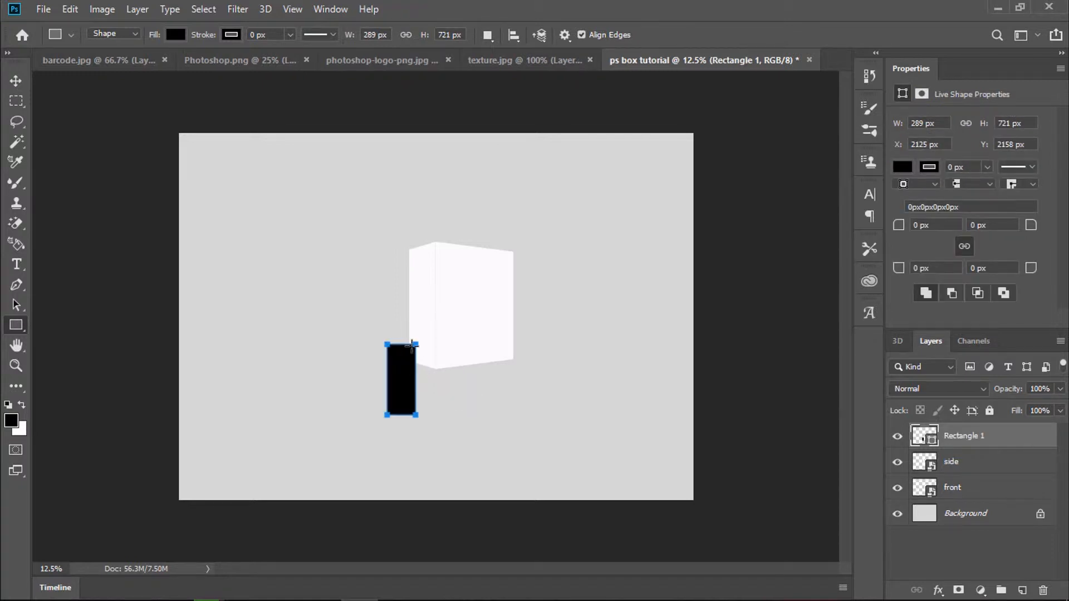
{"action": "key", "text": "ctrl+t"}
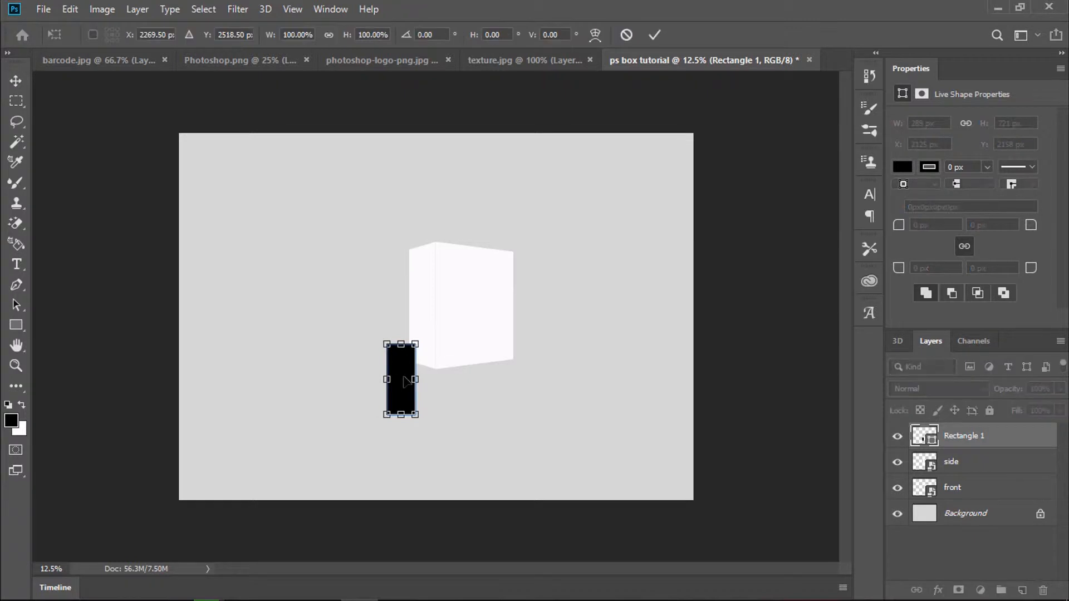
{"action": "left_click_drag", "start_coordinate": [401, 380], "coordinate": [434, 348]}
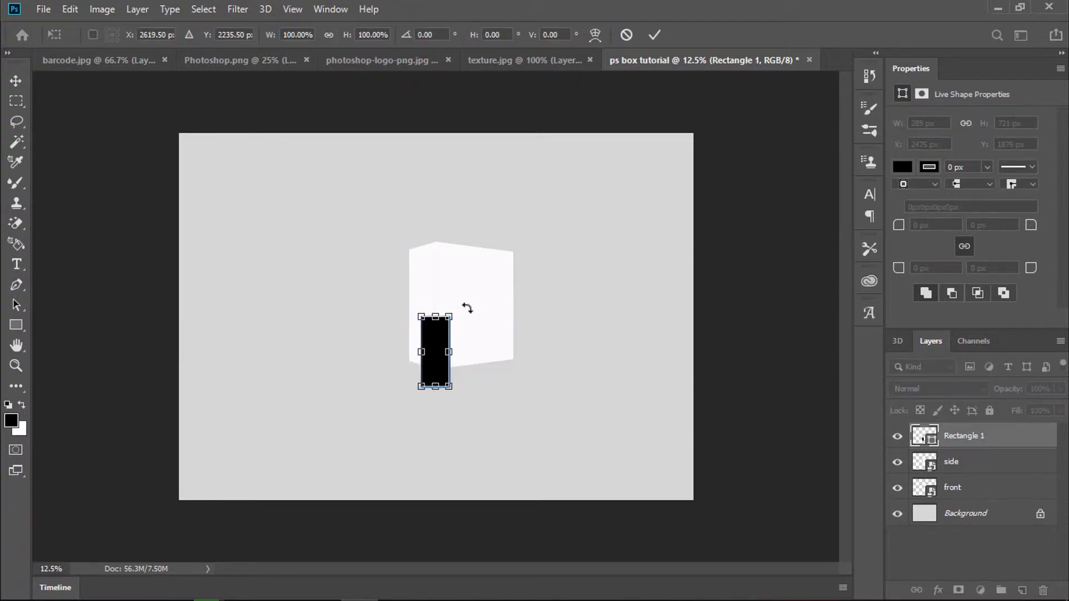
{"action": "left_click_drag", "start_coordinate": [461, 307], "coordinate": [424, 365]}
Step: Skew the rectangle's corners to flatten it along the box base
{"action": "right_click", "coordinate": [432, 360]}
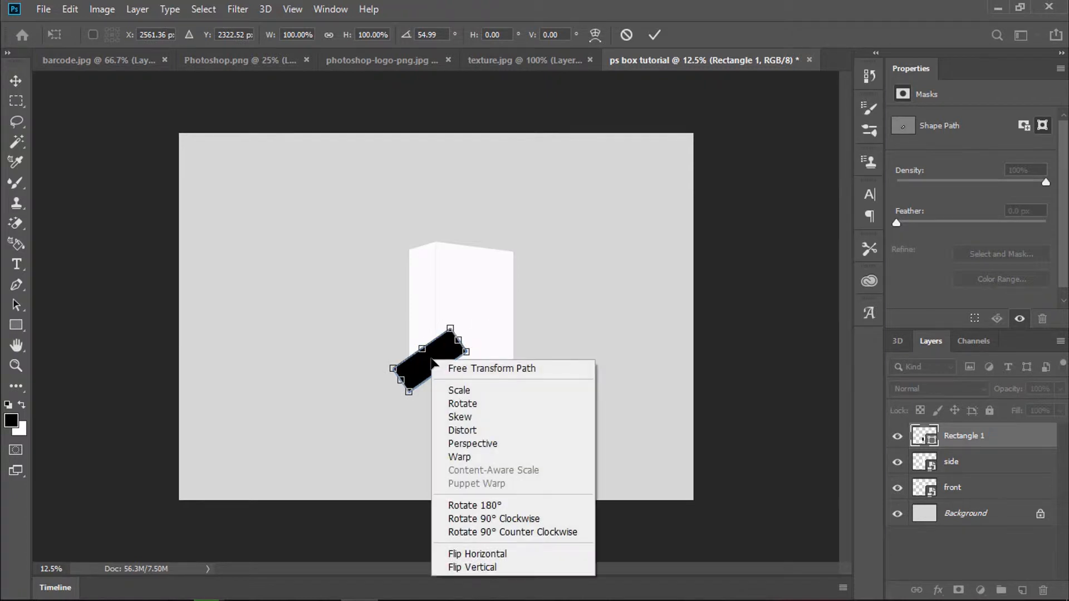
{"action": "left_click", "coordinate": [475, 418]}
{"action": "mouse_move", "coordinate": [467, 353]}
{"action": "left_mouse_down"}
{"action": "mouse_move", "coordinate": [497, 361]}
{"action": "mouse_move", "coordinate": [472, 351]}
{"action": "mouse_move", "coordinate": [469, 362]}
{"action": "left_mouse_up"}
{"action": "left_click_drag", "start_coordinate": [409, 393], "coordinate": [502, 367]}
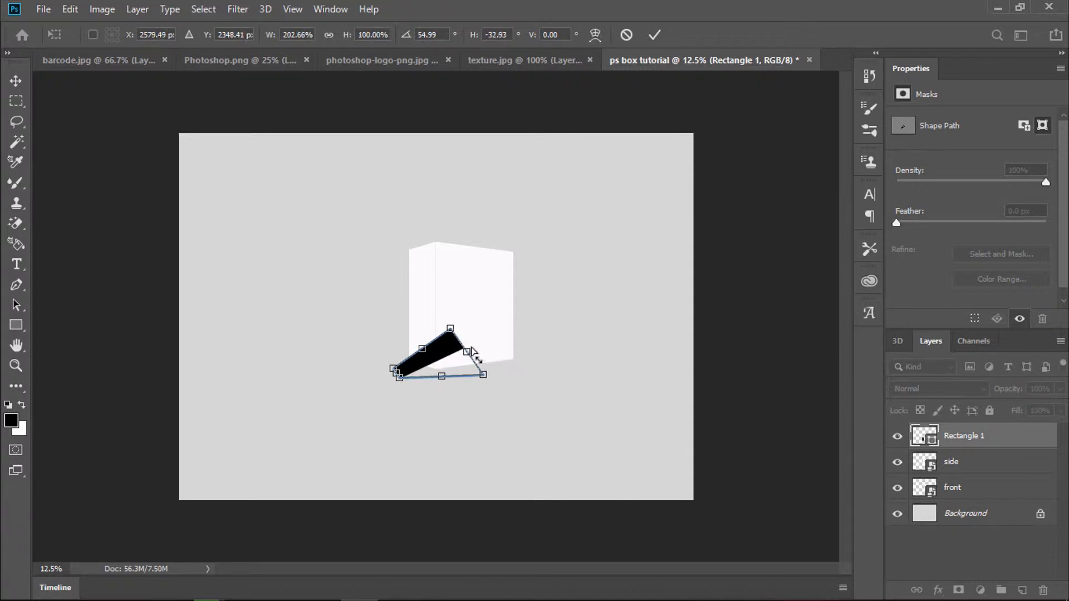
{"action": "left_click_drag", "start_coordinate": [450, 329], "coordinate": [479, 344]}
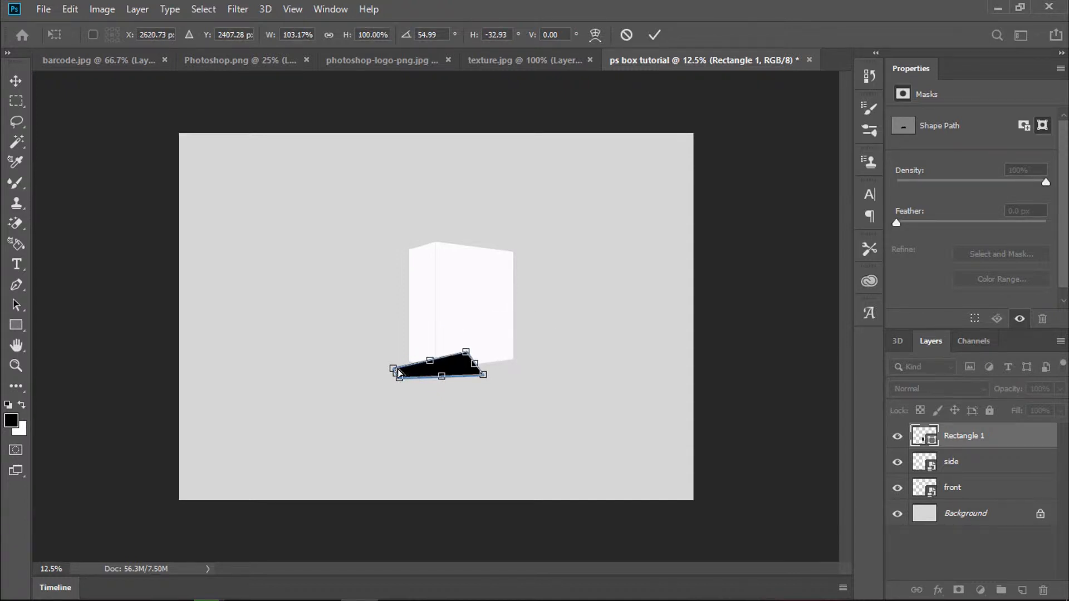
{"action": "left_click_drag", "start_coordinate": [393, 369], "coordinate": [379, 351]}
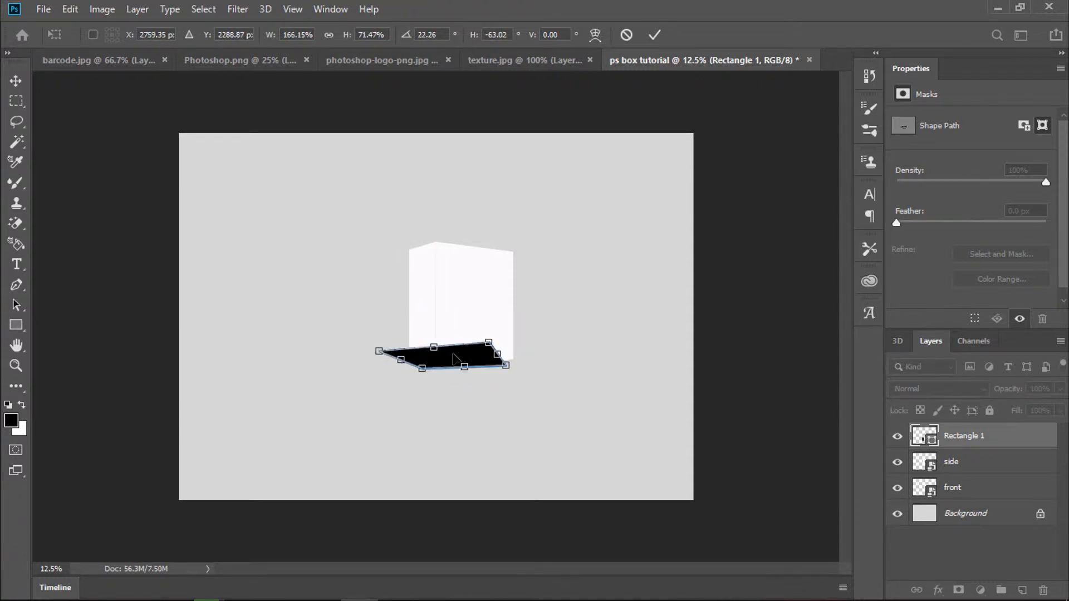
Step: Refine the flattened shadow's corners and position under the box, then commit it as a path
{"action": "left_click_drag", "start_coordinate": [457, 354], "coordinate": [460, 347]}
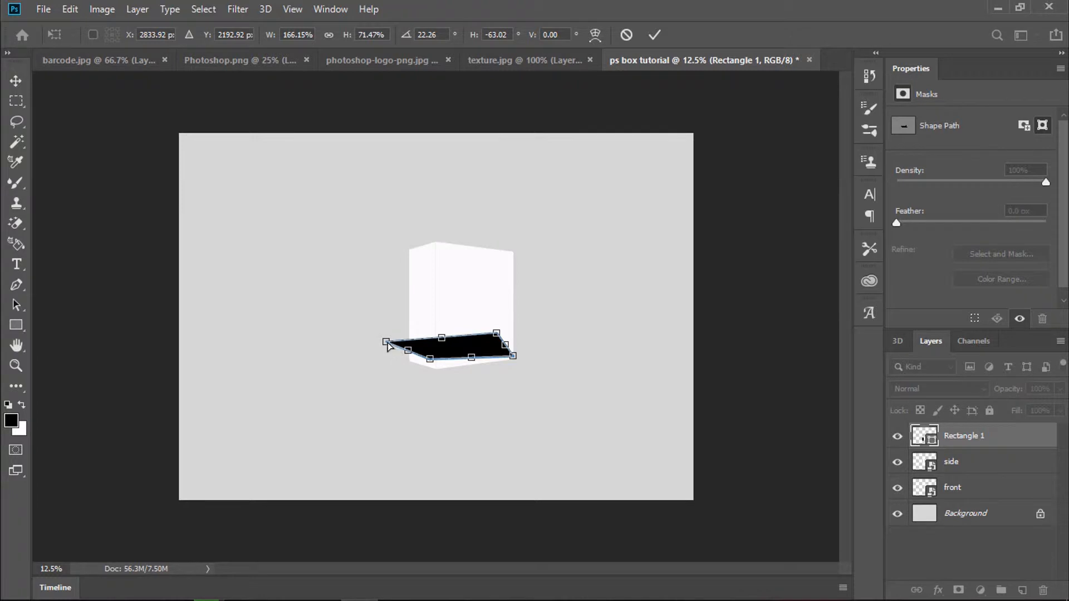
{"action": "left_click_drag", "start_coordinate": [388, 346], "coordinate": [430, 361]}
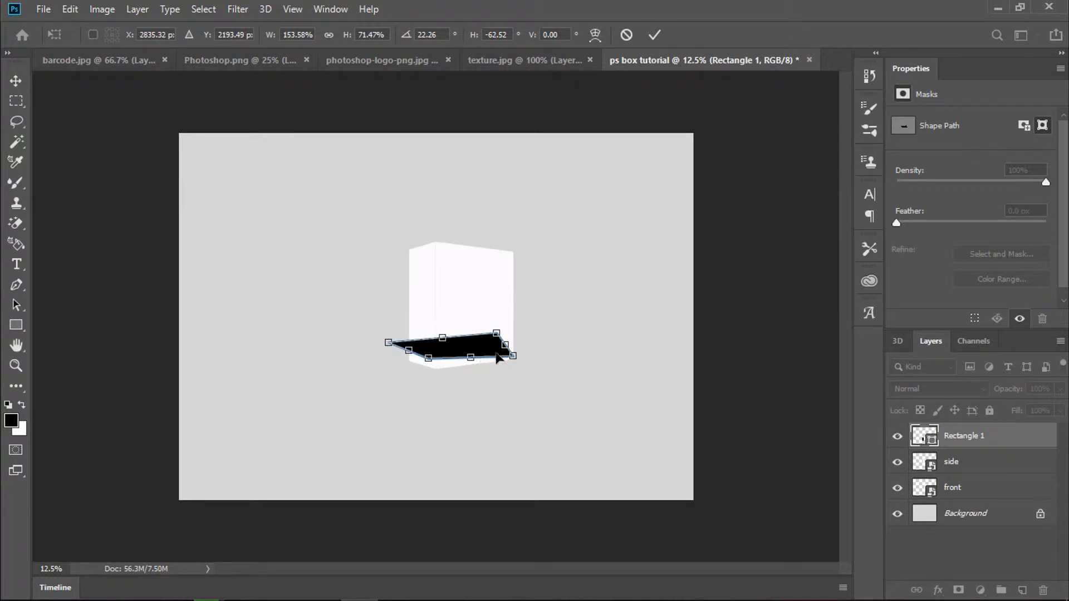
{"action": "left_click_drag", "start_coordinate": [513, 359], "coordinate": [507, 348]}
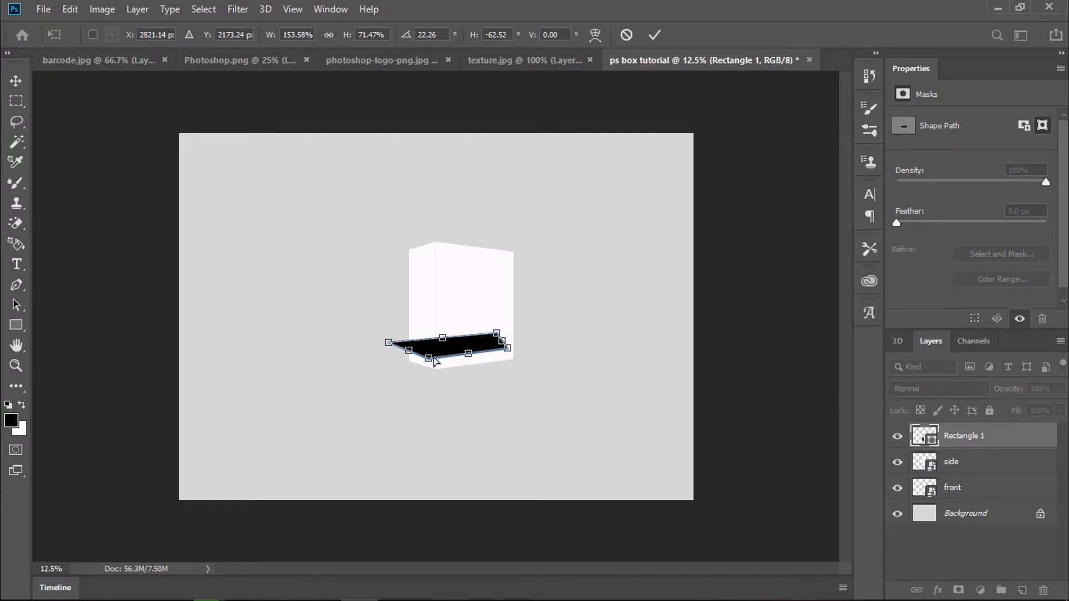
{"action": "left_click_drag", "start_coordinate": [429, 359], "coordinate": [431, 358]}
{"action": "left_click_drag", "start_coordinate": [450, 348], "coordinate": [456, 355]}
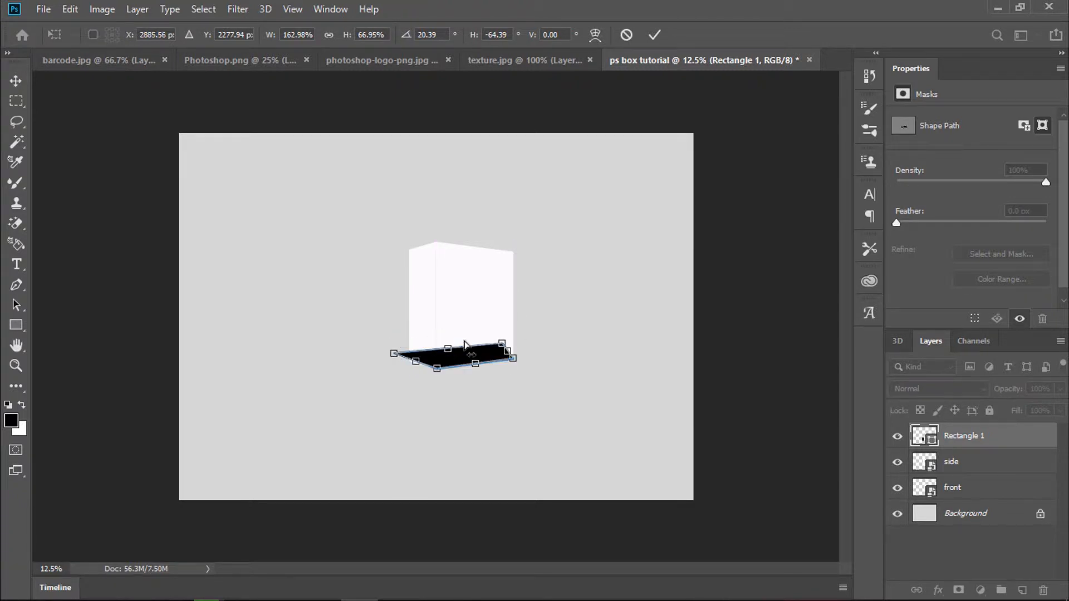
{"action": "key", "text": "u"}
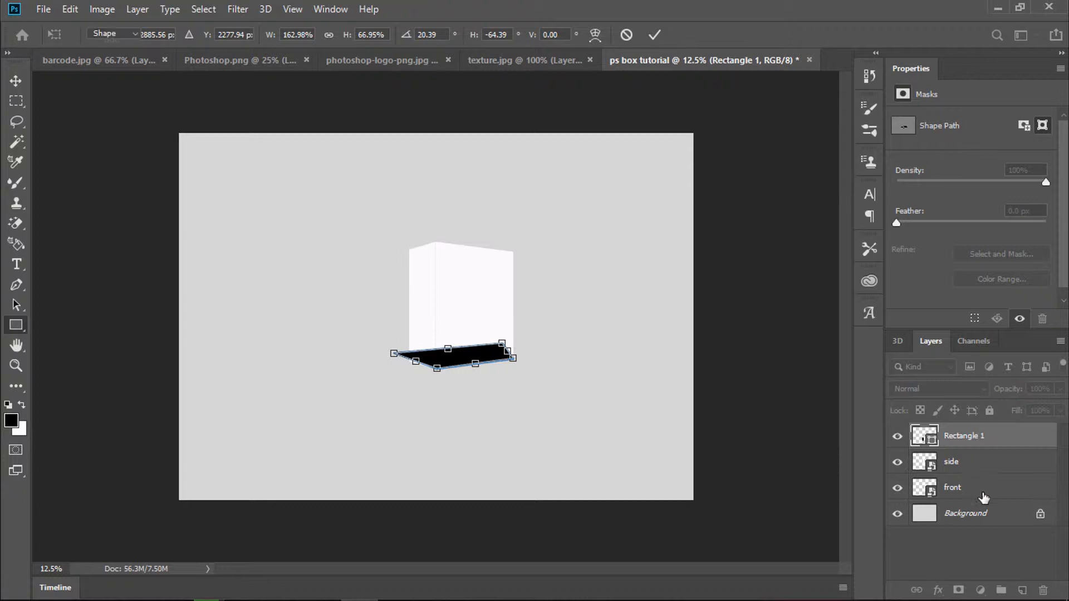
{"action": "left_click", "coordinate": [486, 241]}
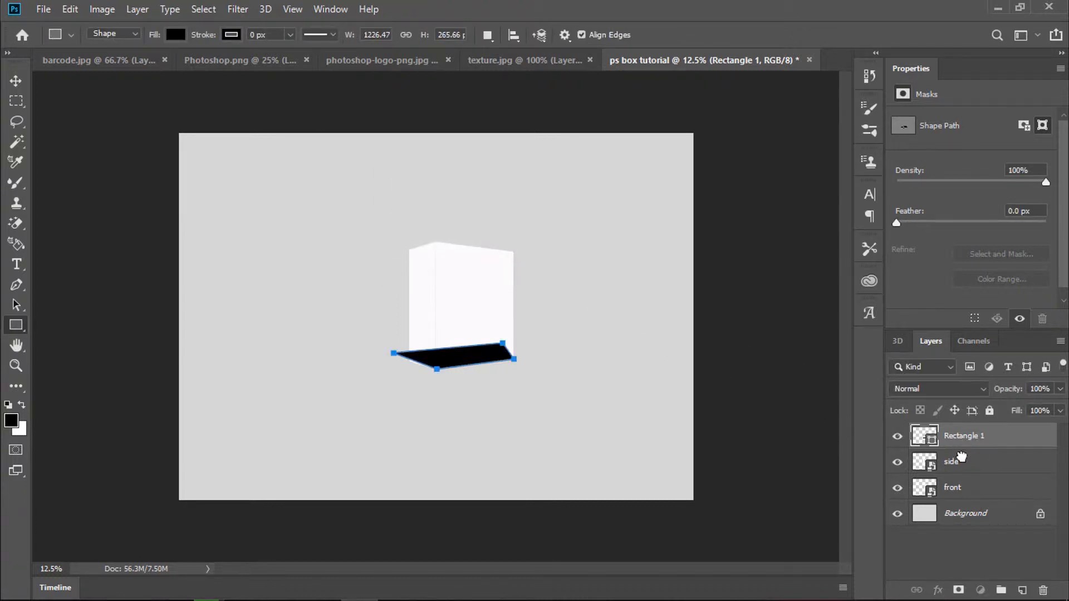
Step: Move Rectangle 1 below the box layers and resize it to 107.14% width beneath the base
{"action": "left_click_drag", "start_coordinate": [962, 439], "coordinate": [942, 504]}
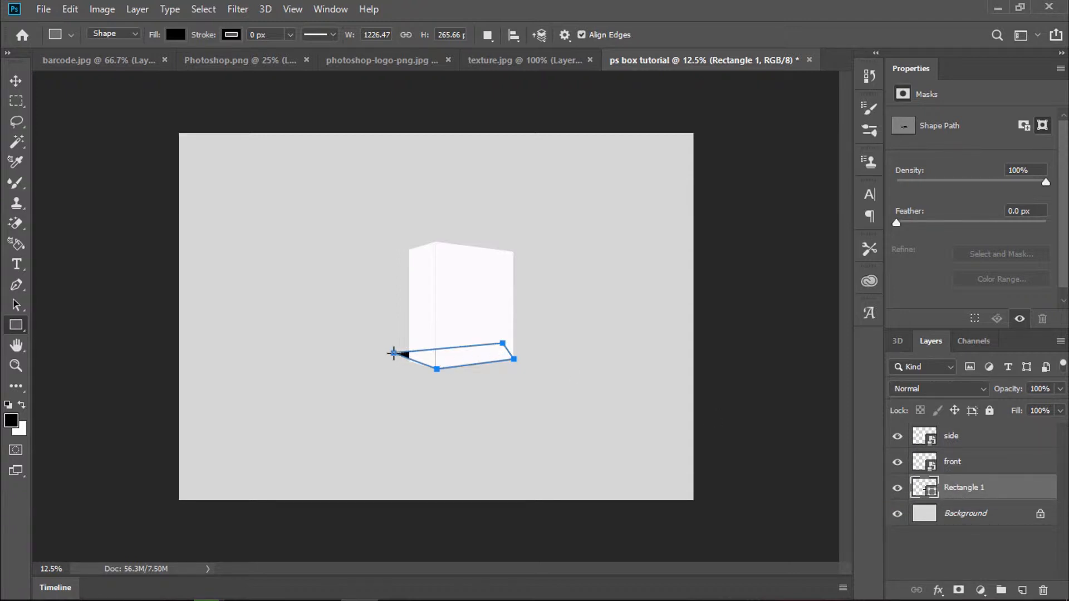
{"action": "key", "text": "ctrl+t"}
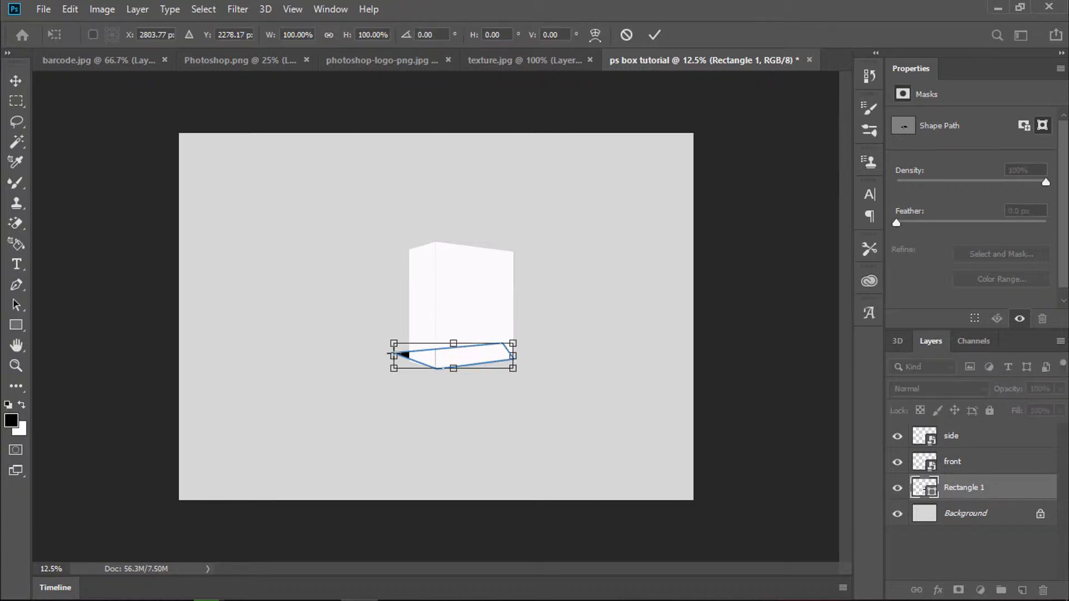
{"action": "left_click_drag", "start_coordinate": [392, 353], "coordinate": [379, 355]}
{"action": "left_click_drag", "start_coordinate": [472, 350], "coordinate": [473, 351]}
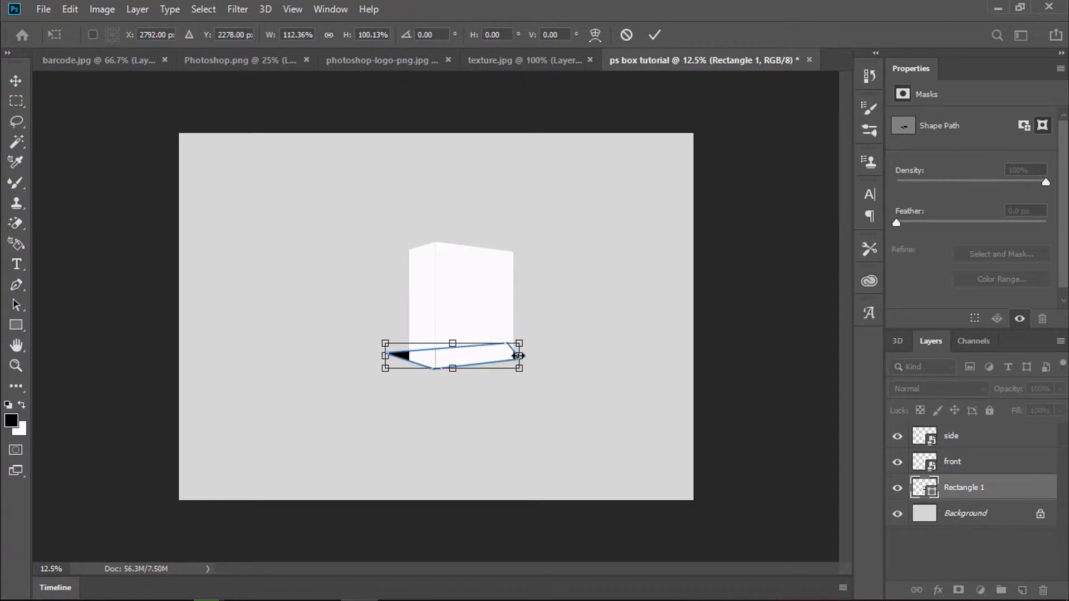
{"action": "left_click_drag", "start_coordinate": [517, 355], "coordinate": [512, 355]}
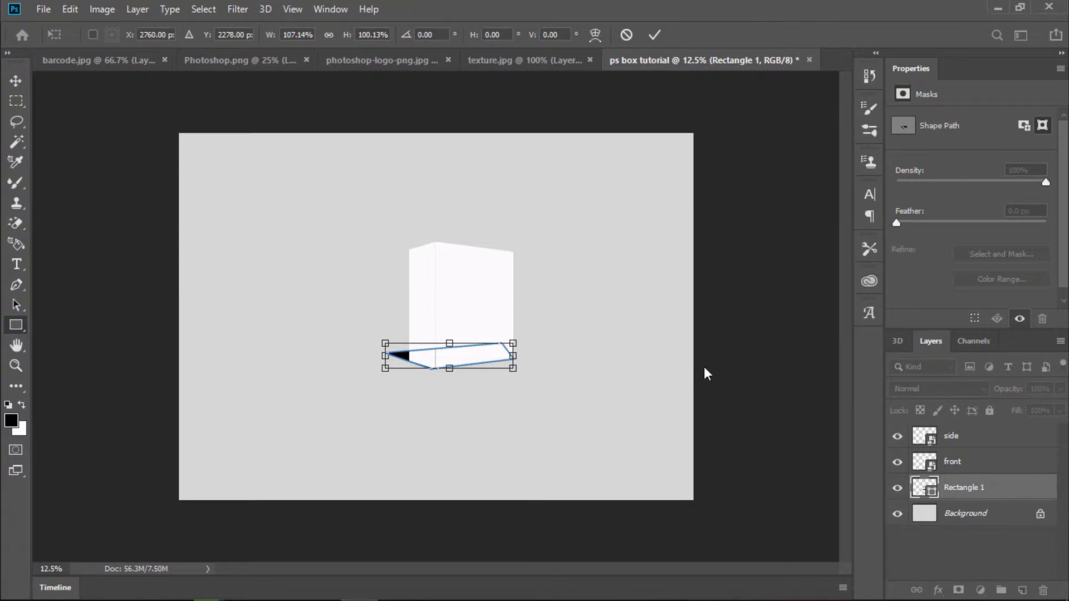
{"action": "key", "text": "Return"}
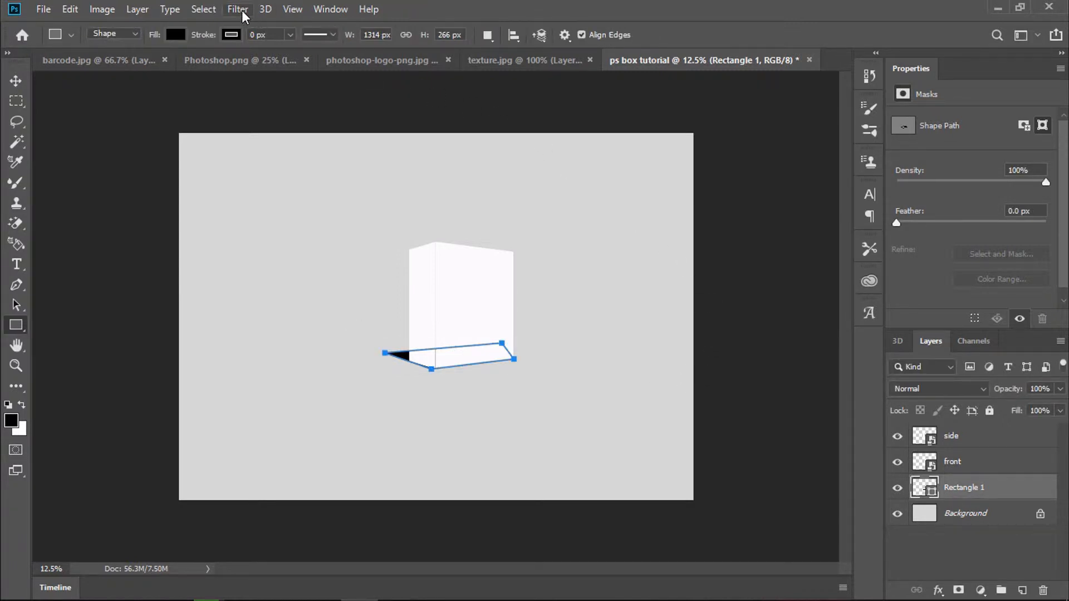
Step: Rasterize the shadow, apply a 19.4 px Gaussian Blur and lower its opacity to 24%
{"action": "left_click", "coordinate": [239, 10]}
{"action": "mouse_move", "coordinate": [313, 191]}
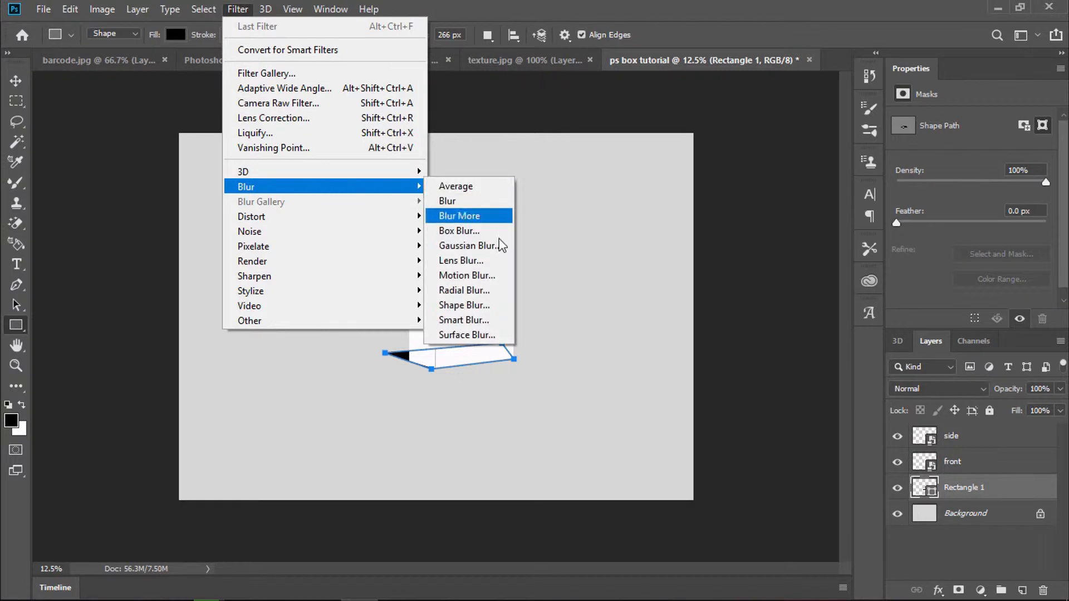
{"action": "left_click", "coordinate": [493, 243]}
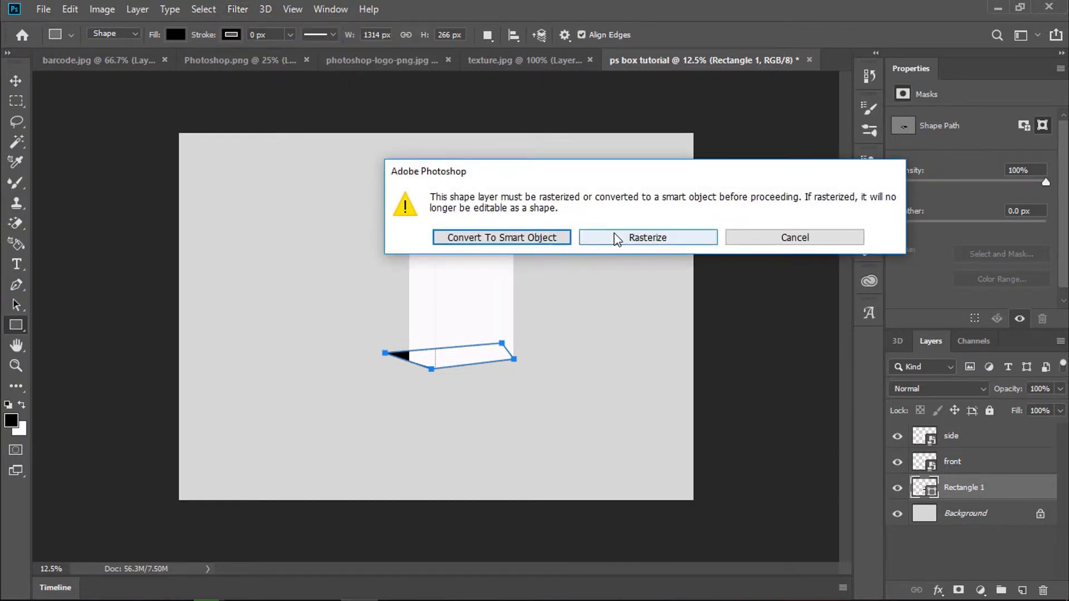
{"action": "left_click", "coordinate": [599, 239]}
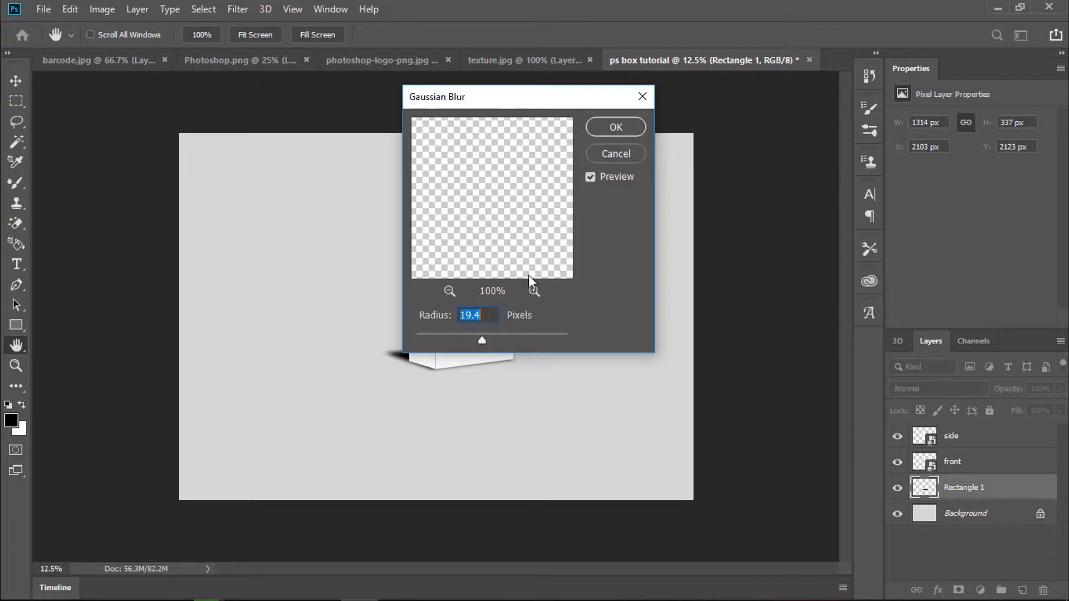
{"action": "left_click", "coordinate": [615, 127]}
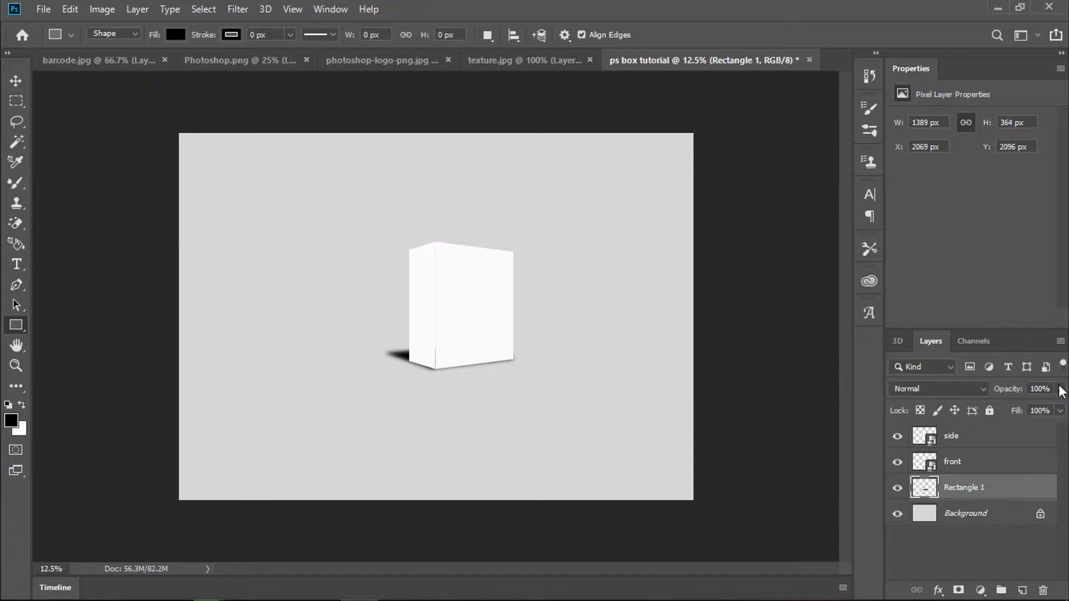
{"action": "left_click", "coordinate": [1059, 390]}
{"action": "left_click_drag", "start_coordinate": [1059, 410], "coordinate": [1004, 411]}
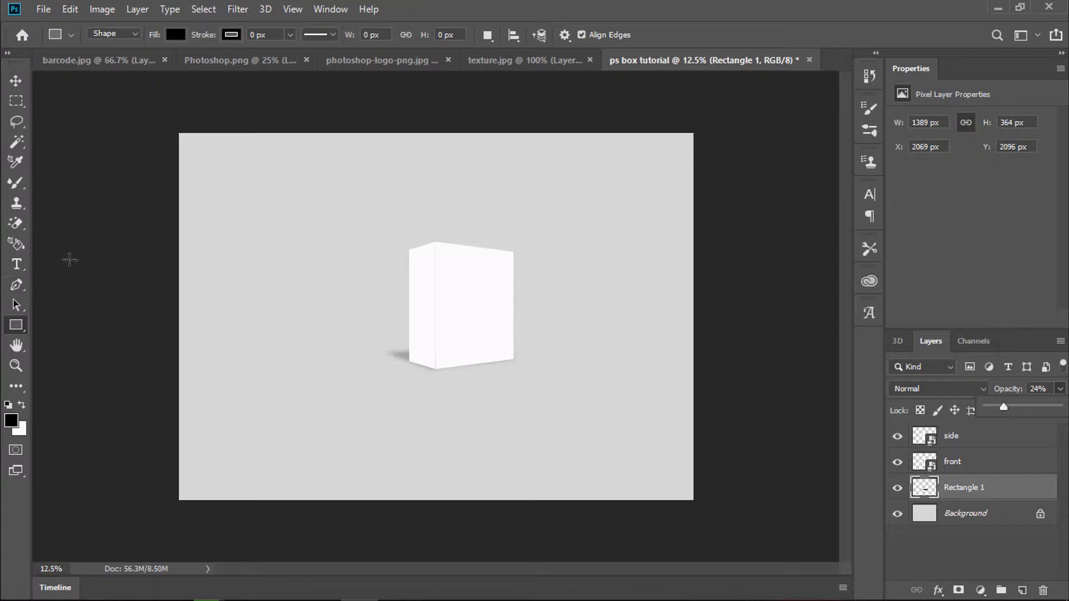
Step: Set the Mixer Brush to 7 px size and about 23% hardness
{"action": "left_click", "coordinate": [16, 183]}
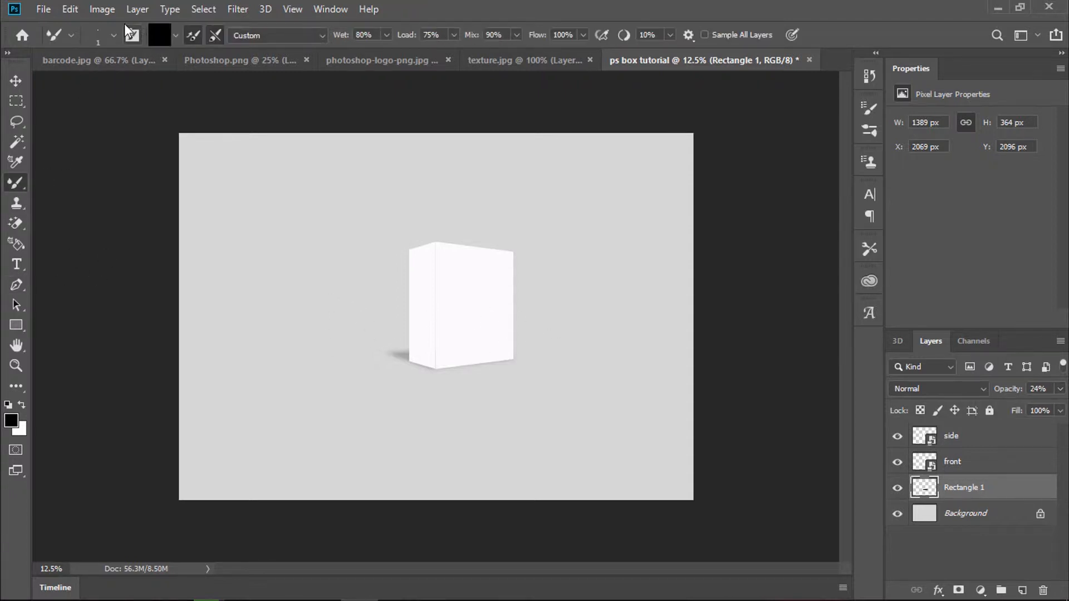
{"action": "left_click", "coordinate": [113, 35]}
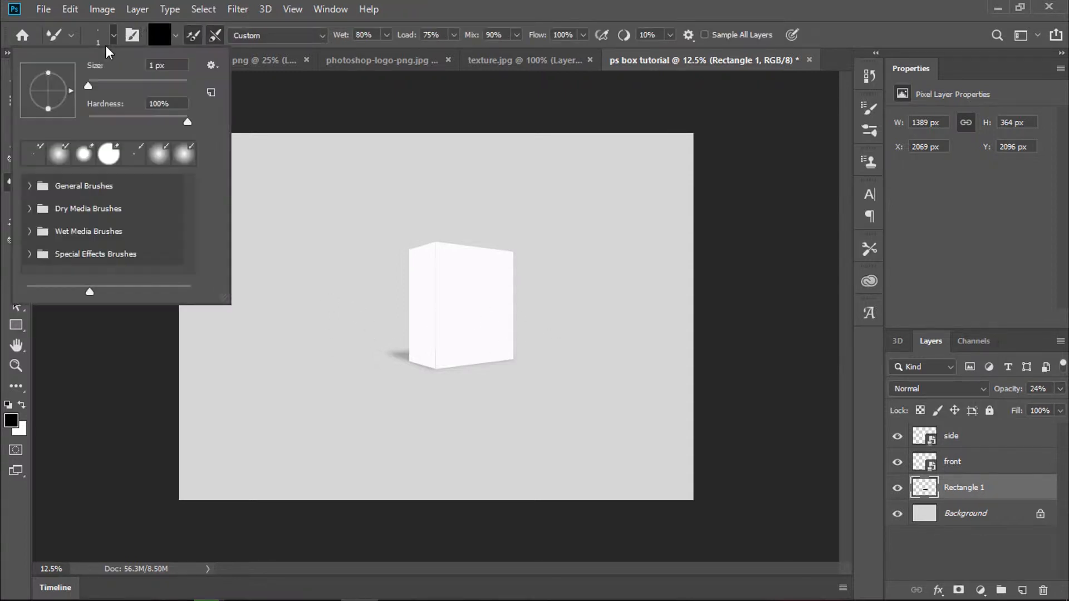
{"action": "left_click", "coordinate": [92, 81]}
{"action": "left_click_drag", "start_coordinate": [188, 122], "coordinate": [98, 120]}
{"action": "key", "text": "Return"}
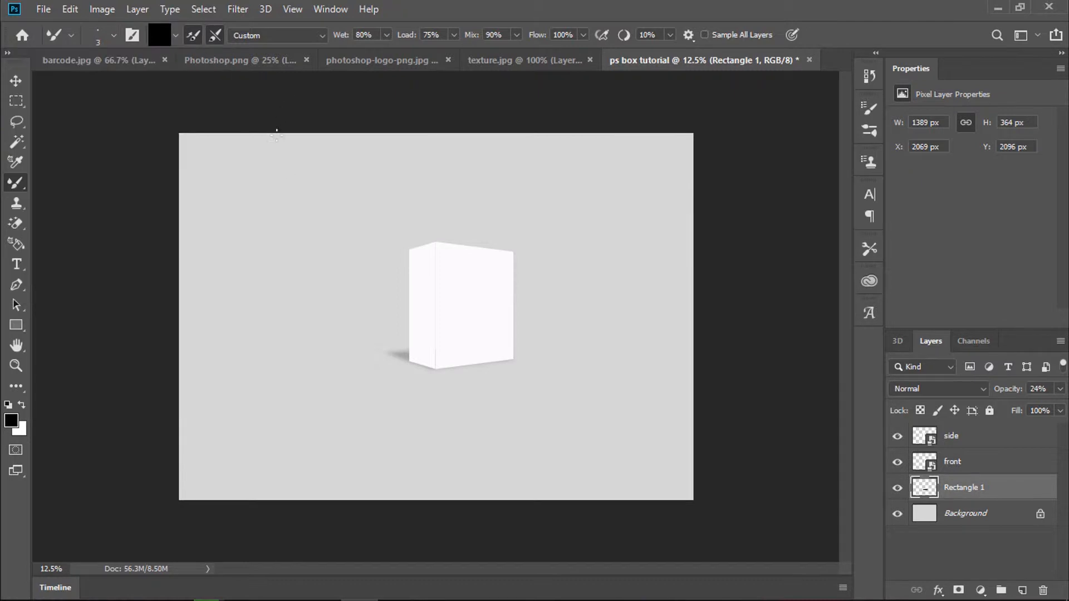
Step: Zoom into the box's bottom corner and nudge the side layer right to X 2355 px
{"action": "left_click", "coordinate": [16, 365]}
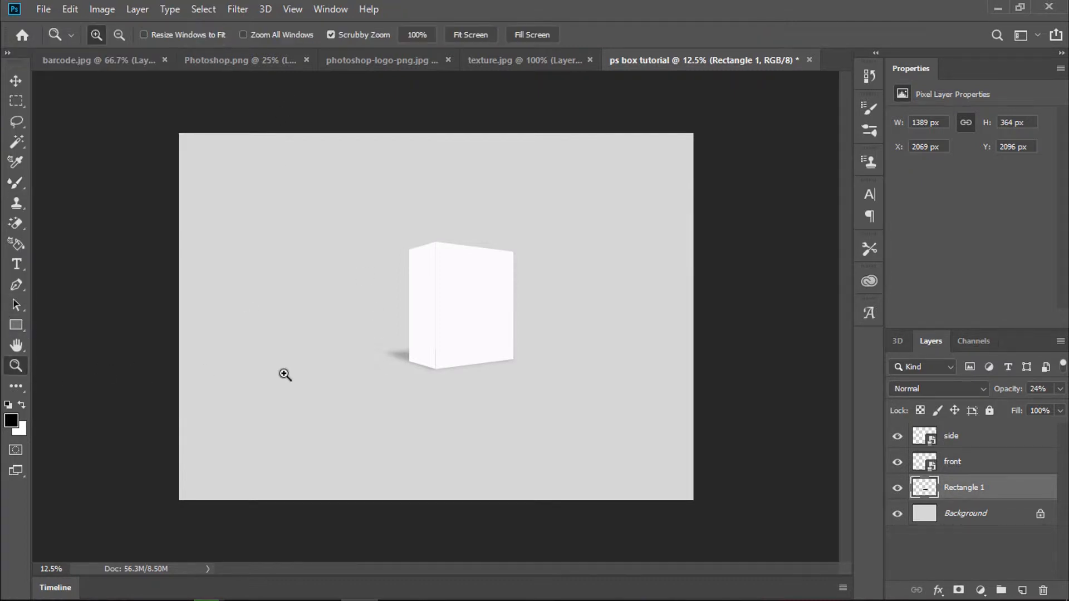
{"action": "left_click_drag", "start_coordinate": [406, 360], "coordinate": [551, 392]}
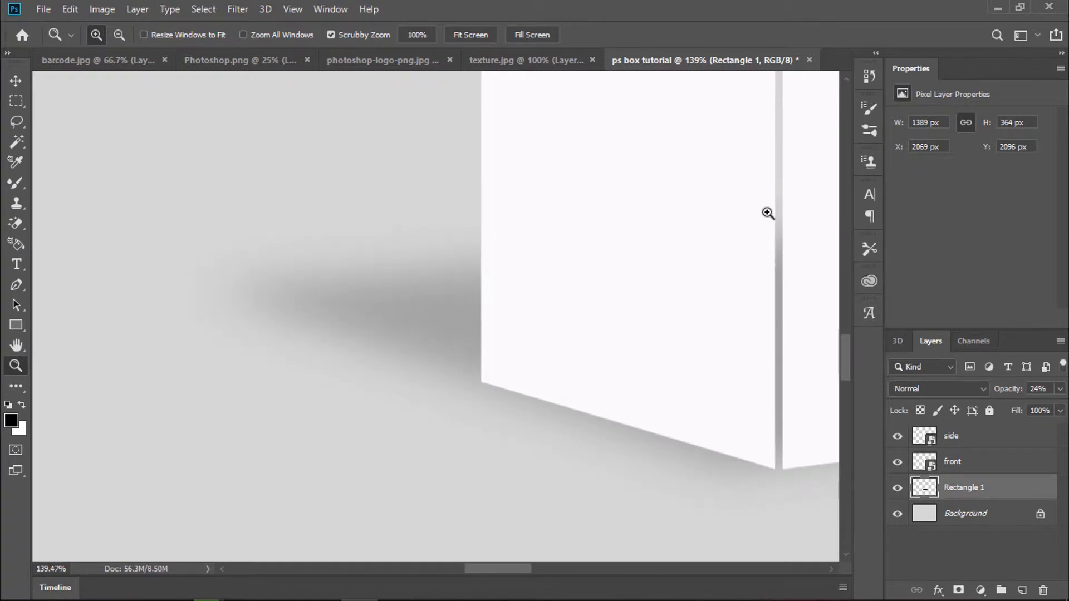
{"action": "left_click", "coordinate": [949, 439]}
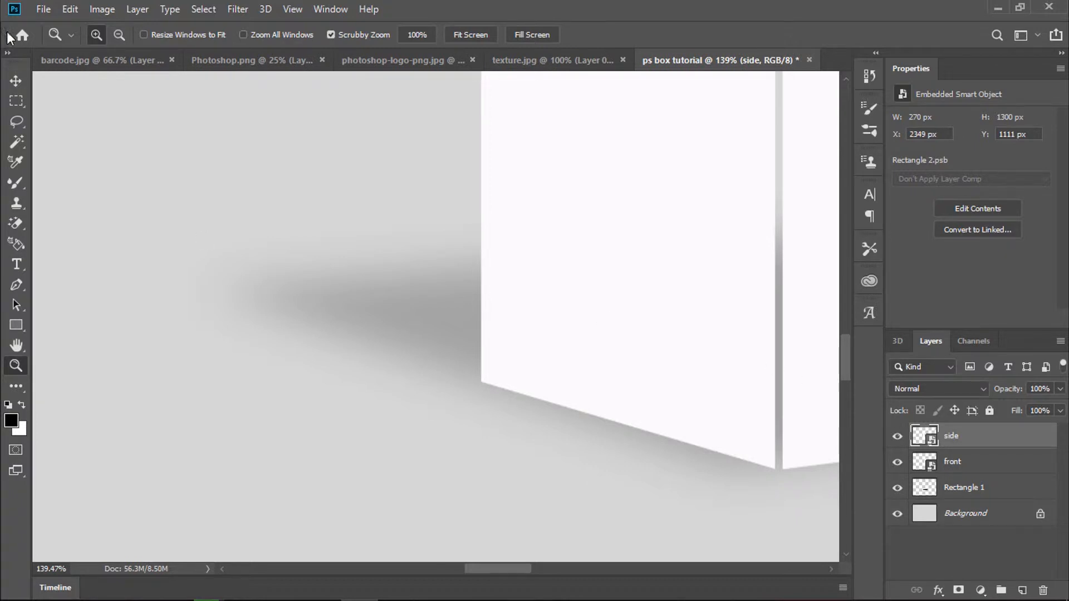
{"action": "left_click", "coordinate": [15, 81]}
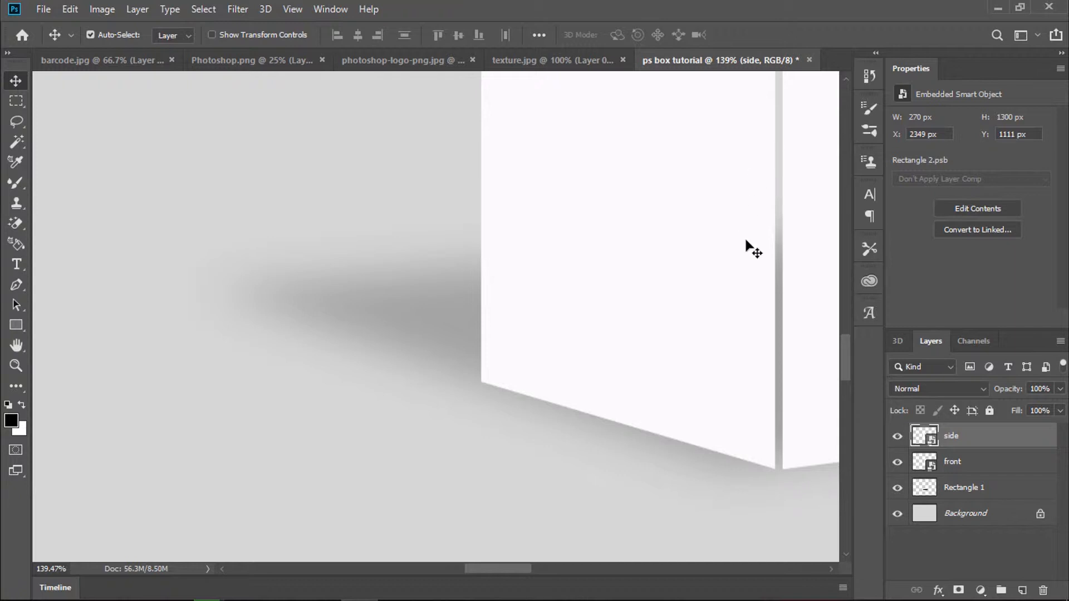
{"action": "key", "text": "Right"}
{"action": "key", "text": "Right"}
{"action": "key", "text": "Right"}
{"action": "key", "text": "Right"}
{"action": "key", "text": "Right"}
{"action": "key", "text": "Right"}
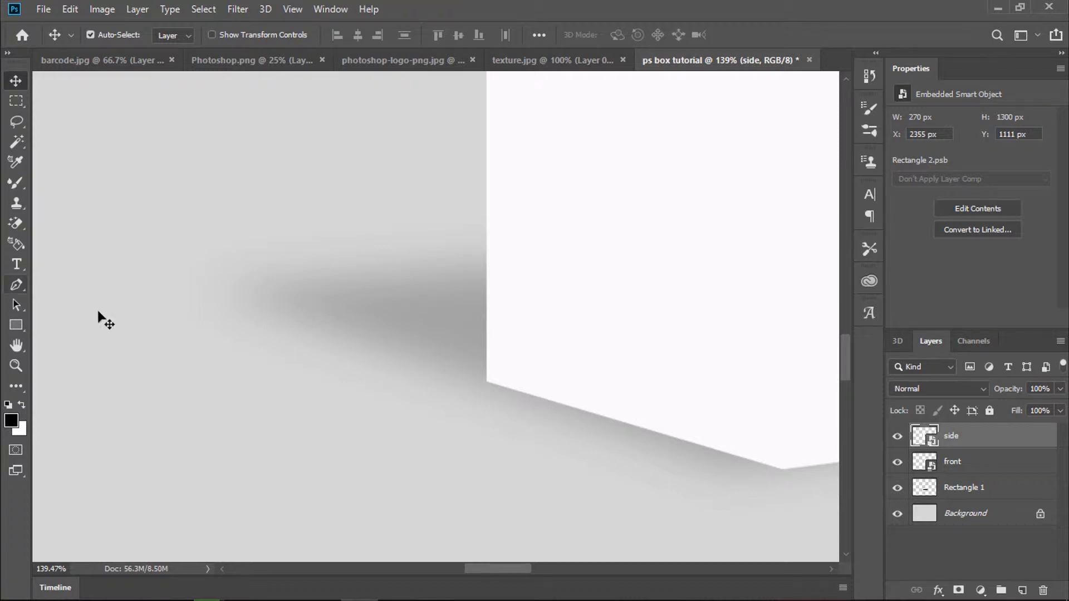
{"action": "left_click", "coordinate": [17, 184]}
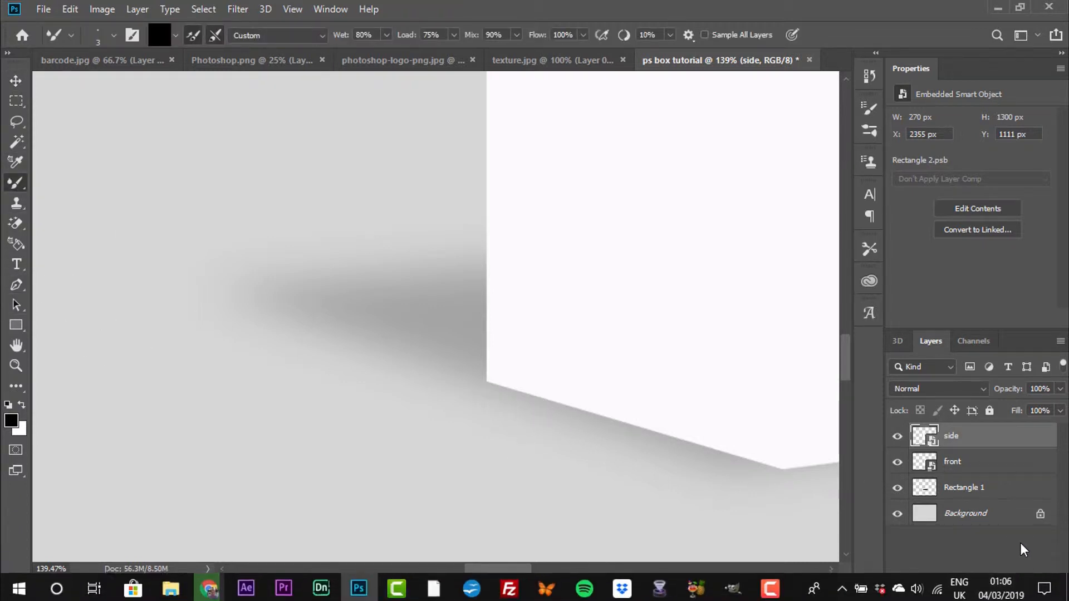
Step: On a new Layer 1, paint a straight dark line along the box's left bottom edge, then add Layer 2
{"action": "left_click", "coordinate": [1021, 590]}
{"action": "left_click", "coordinate": [968, 446]}
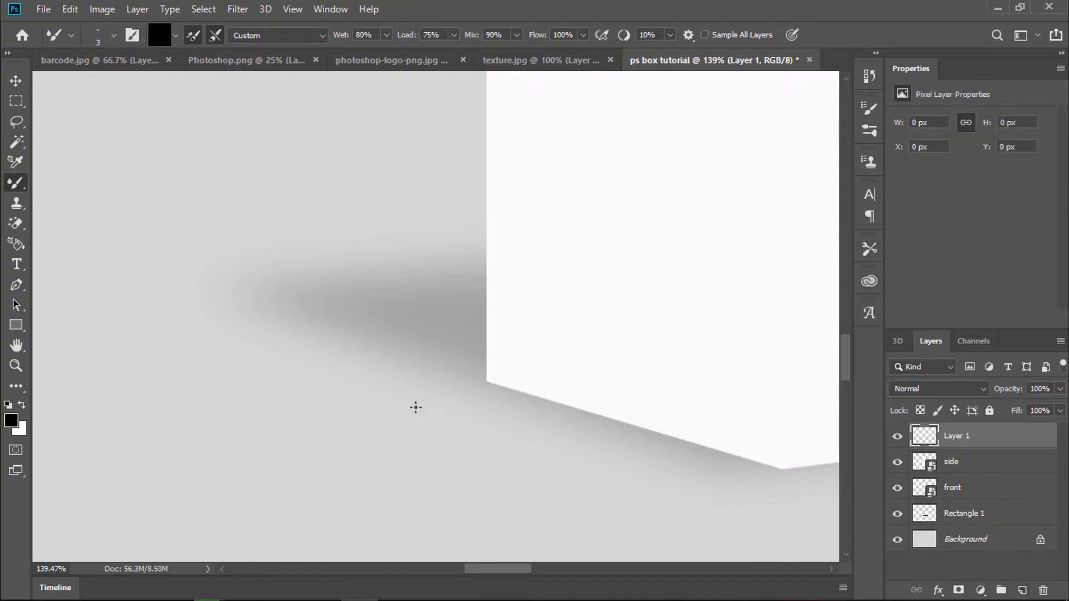
{"action": "left_click", "coordinate": [491, 383]}
{"action": "left_click", "coordinate": [783, 471], "text": "shift"}
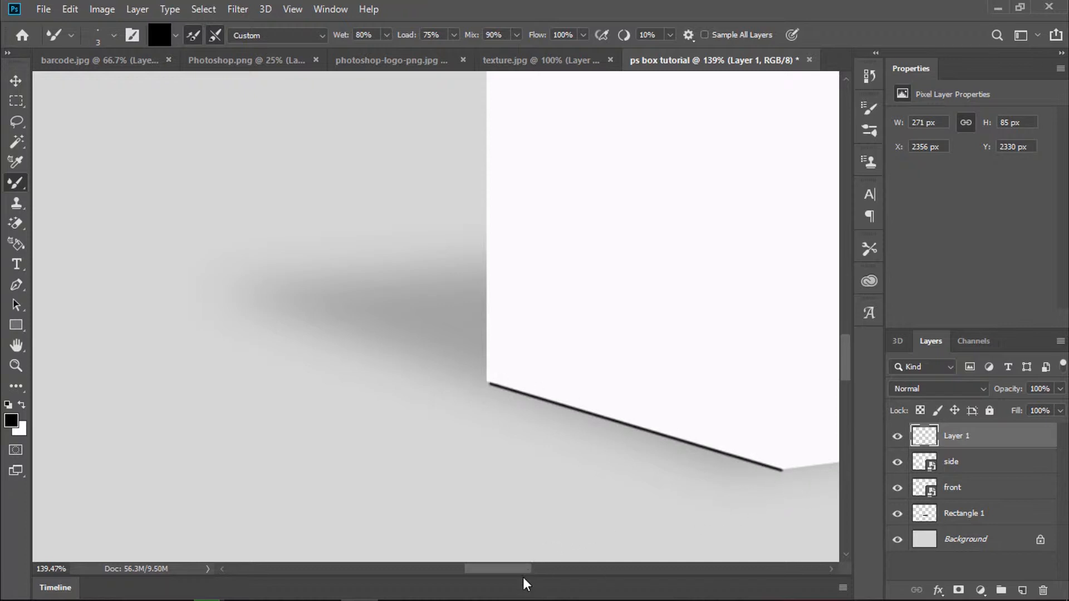
{"action": "scroll", "coordinate": [551, 579], "scroll_direction": "right", "scroll_amount": 6}
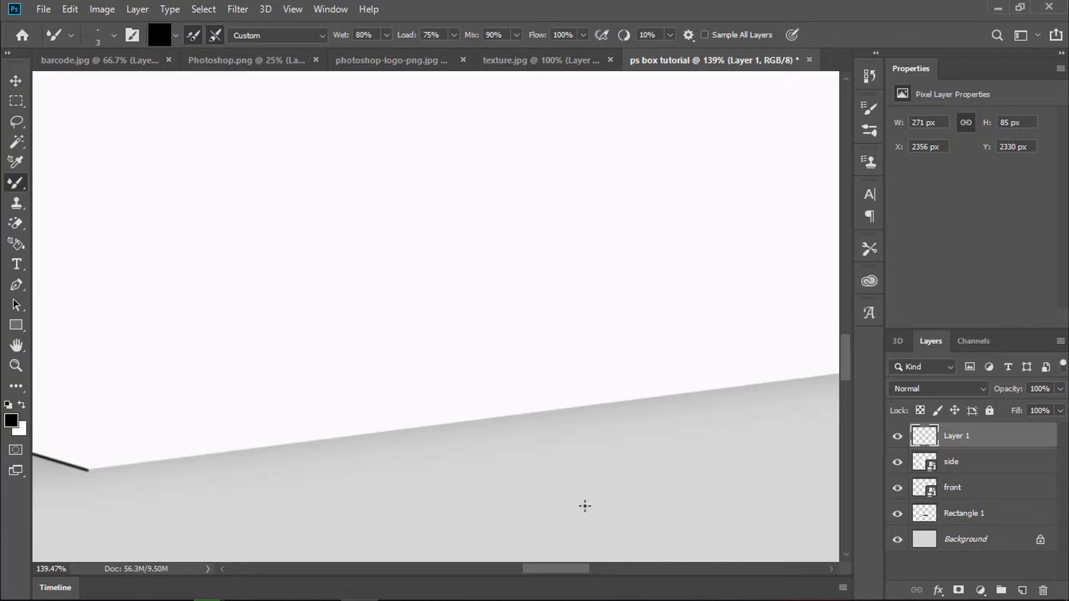
{"action": "left_click", "coordinate": [1021, 590]}
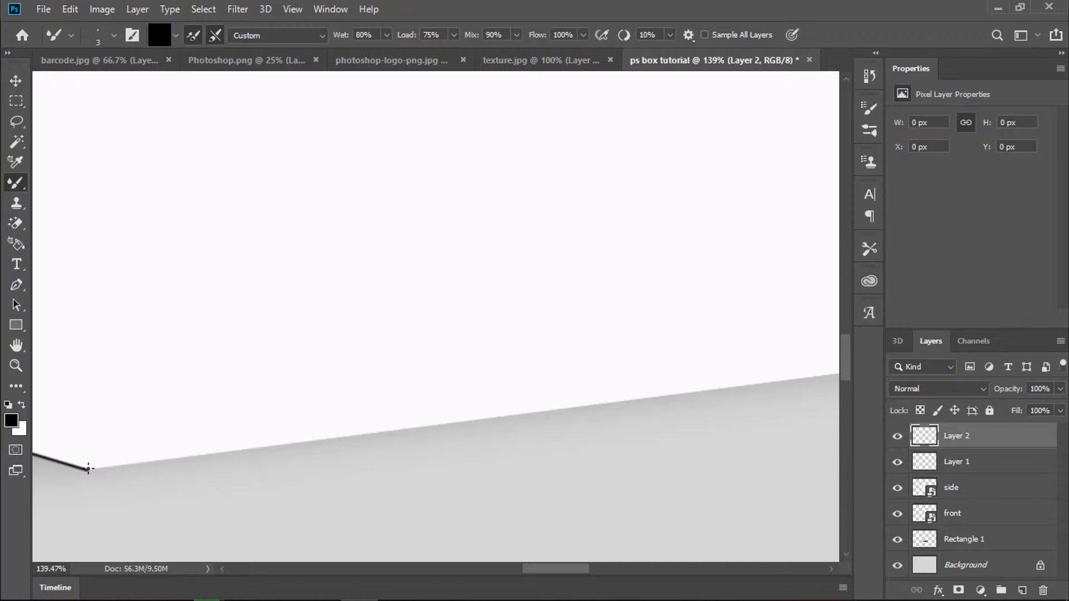
Step: On Layer 2, paint a straight dark line along the box's right bottom edge, redoing it until it fits
{"action": "left_click", "coordinate": [89, 470]}
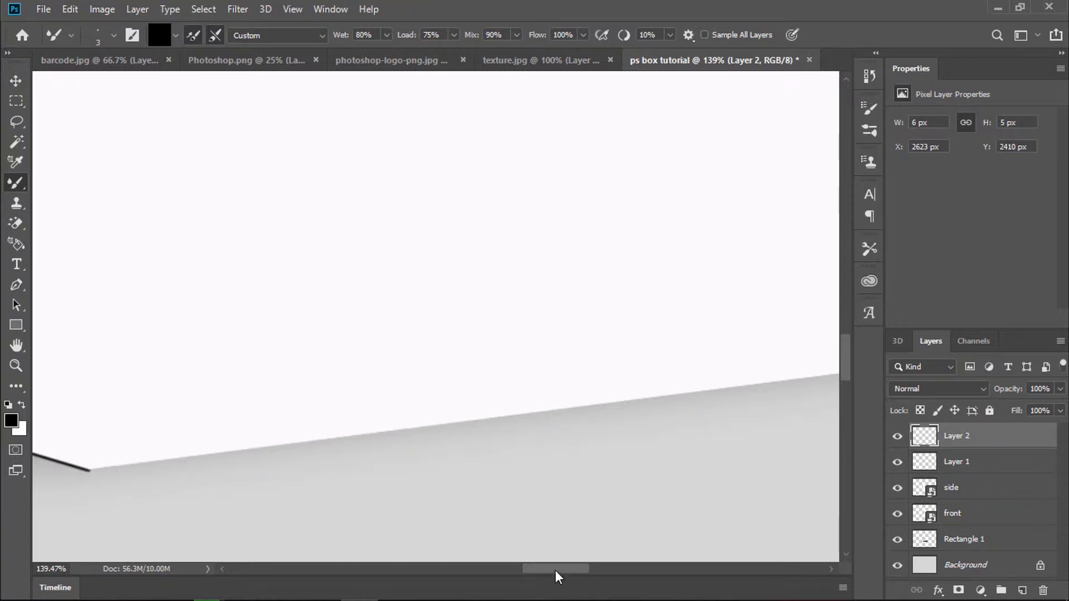
{"action": "left_click_drag", "start_coordinate": [556, 570], "coordinate": [603, 572]}
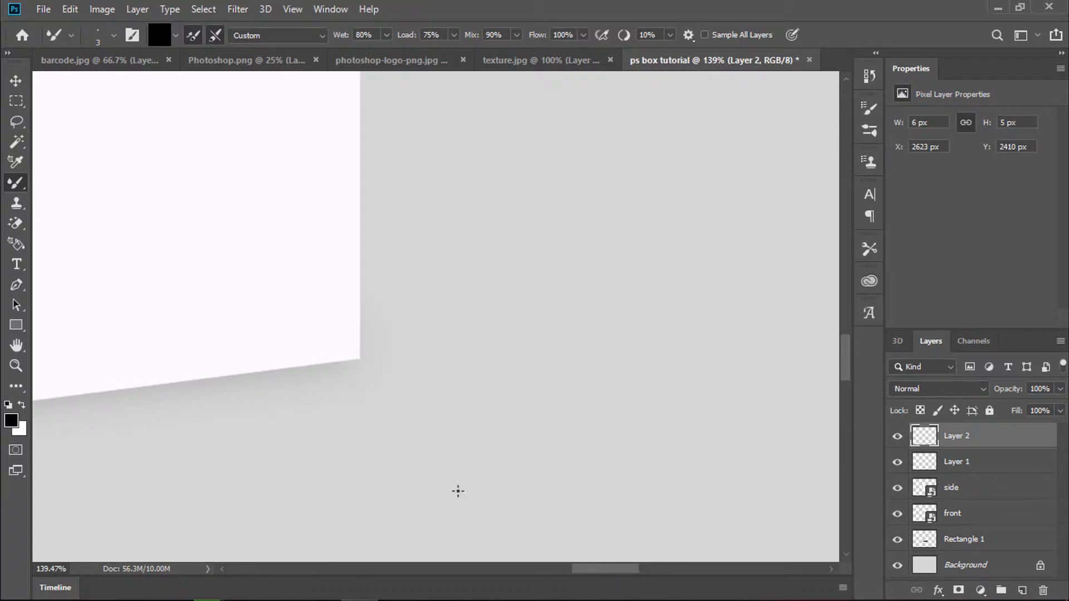
{"action": "left_click", "coordinate": [361, 360], "text": "shift"}
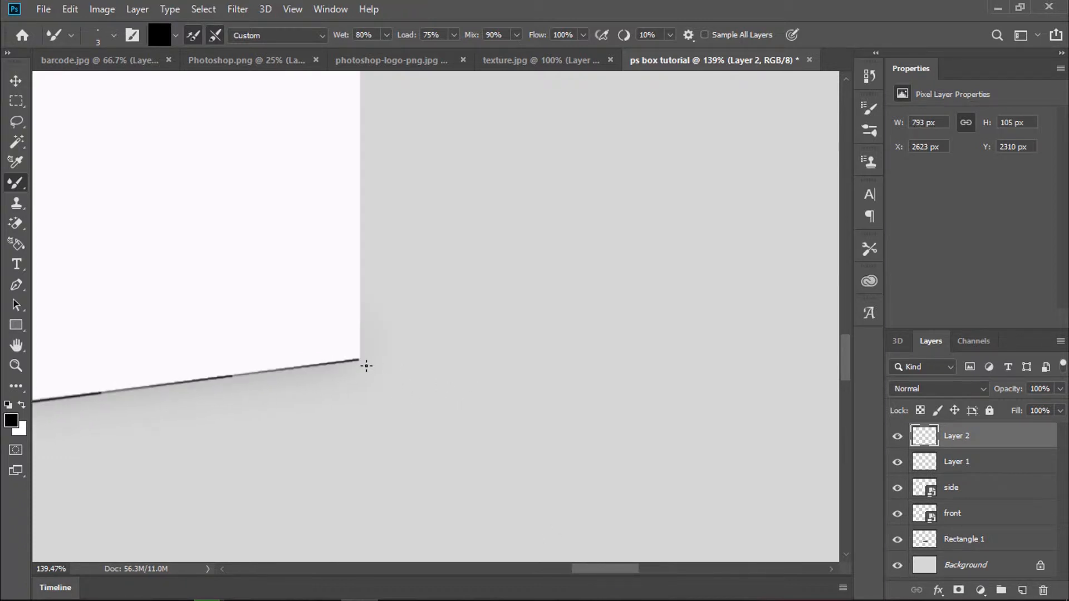
{"action": "key", "text": "ctrl+z"}
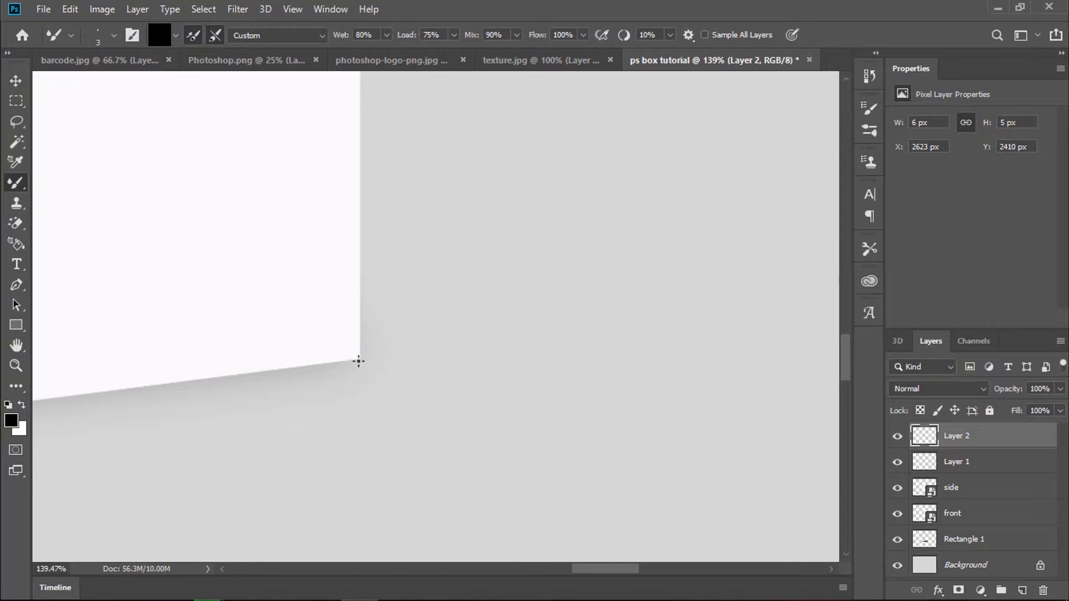
{"action": "left_click", "coordinate": [360, 359], "text": "shift"}
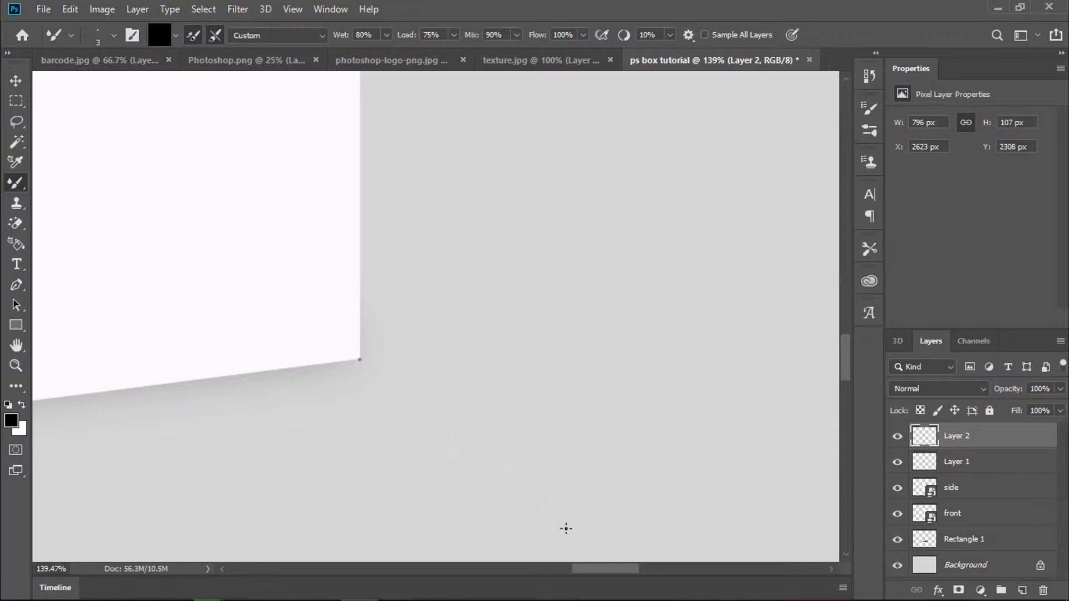
{"action": "key", "text": "ctrl+z"}
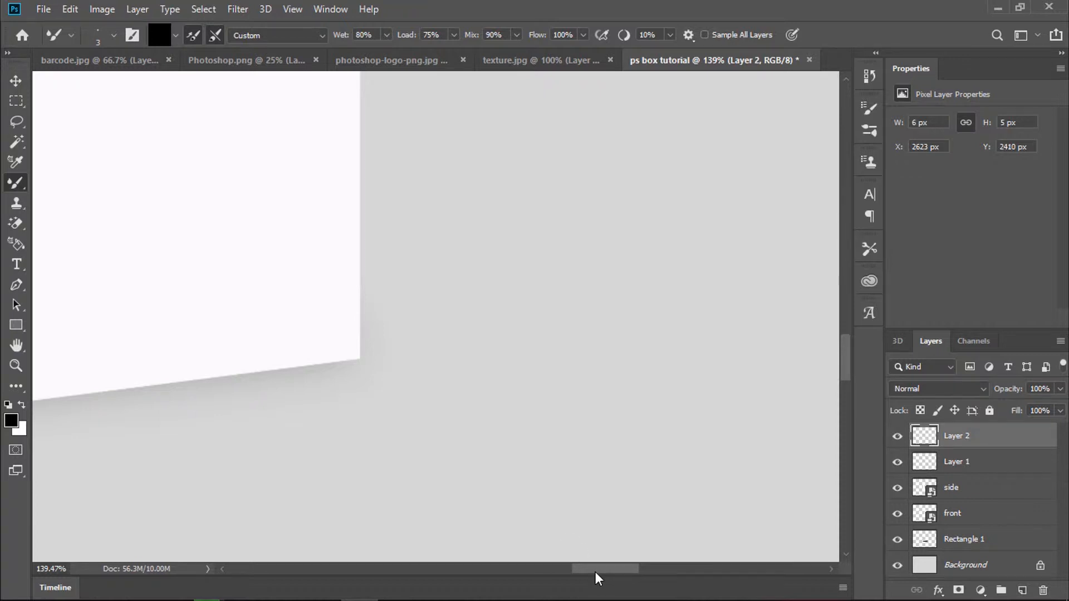
{"action": "left_click_drag", "start_coordinate": [596, 572], "coordinate": [516, 577]}
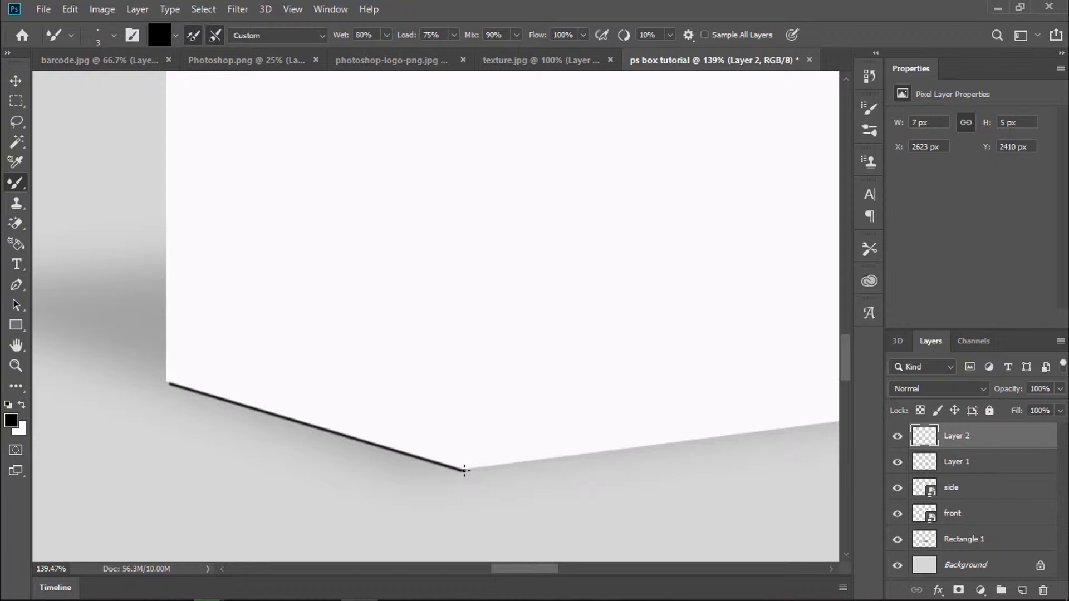
{"action": "left_click_drag", "start_coordinate": [526, 569], "coordinate": [582, 582]}
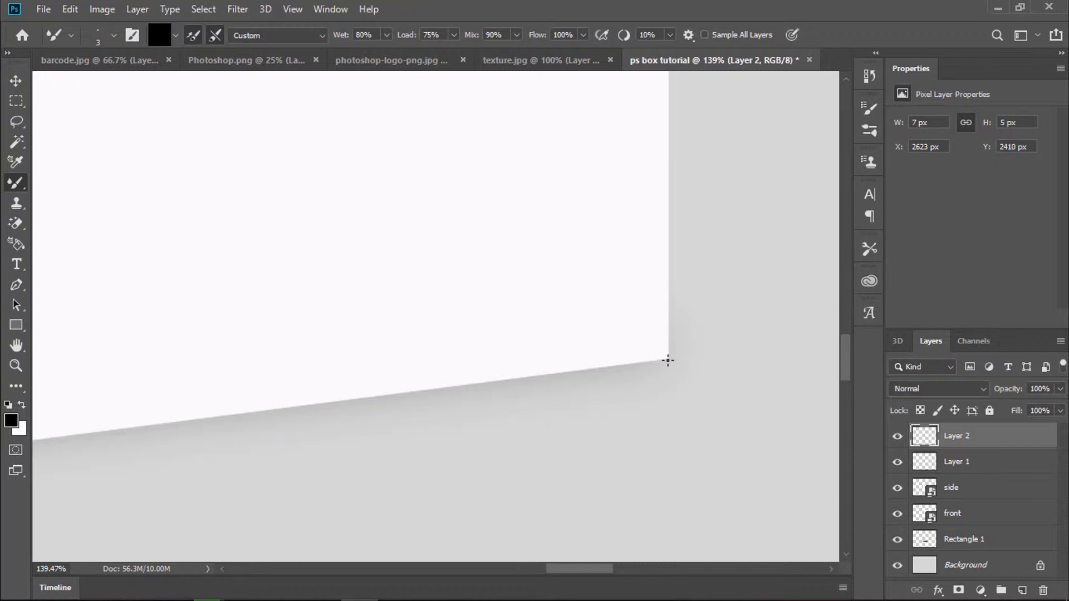
{"action": "left_click", "coordinate": [670, 360], "text": "shift"}
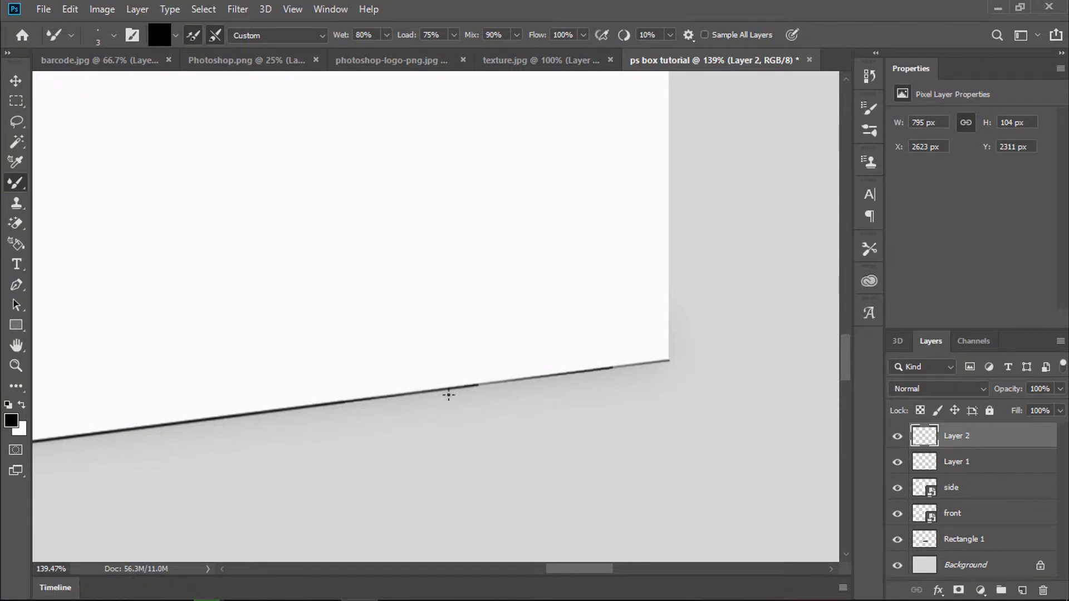
Step: Smear part of the edge line near the corner and zoom out to see more of the box
{"action": "mouse_move", "coordinate": [480, 386]}
{"action": "left_mouse_down"}
{"action": "mouse_move", "coordinate": [655, 367]}
{"action": "mouse_move", "coordinate": [640, 363]}
{"action": "left_mouse_up"}
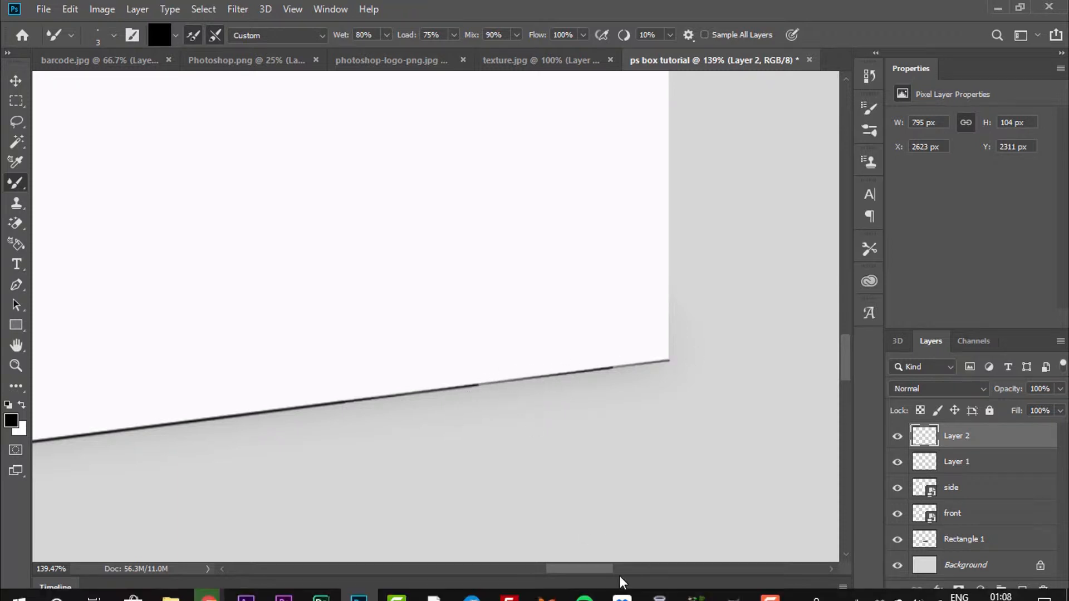
{"action": "left_click", "coordinate": [16, 365]}
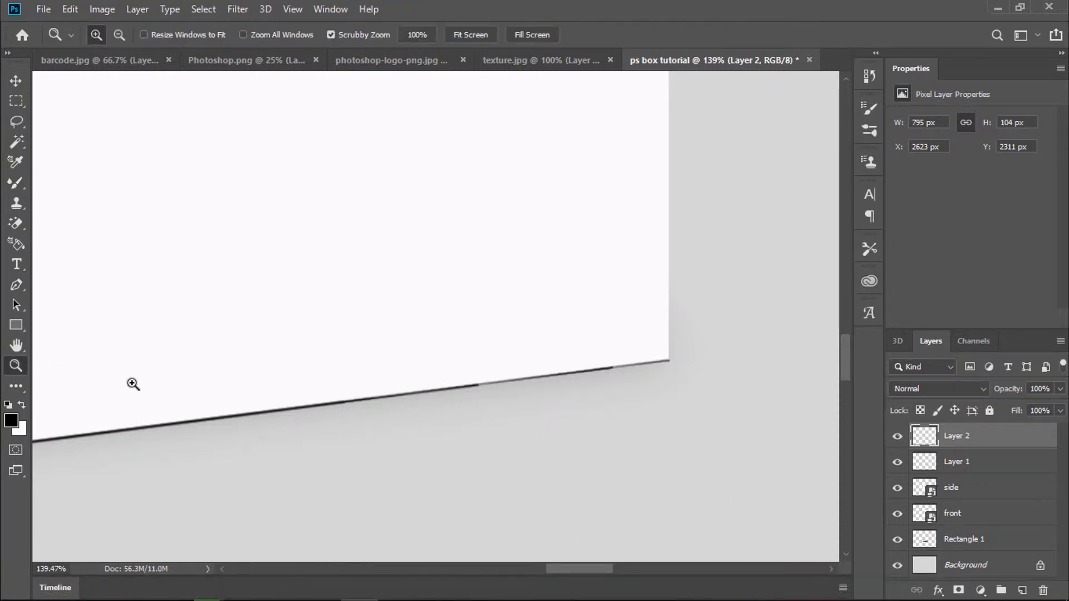
{"action": "left_click_drag", "start_coordinate": [238, 410], "coordinate": [162, 413]}
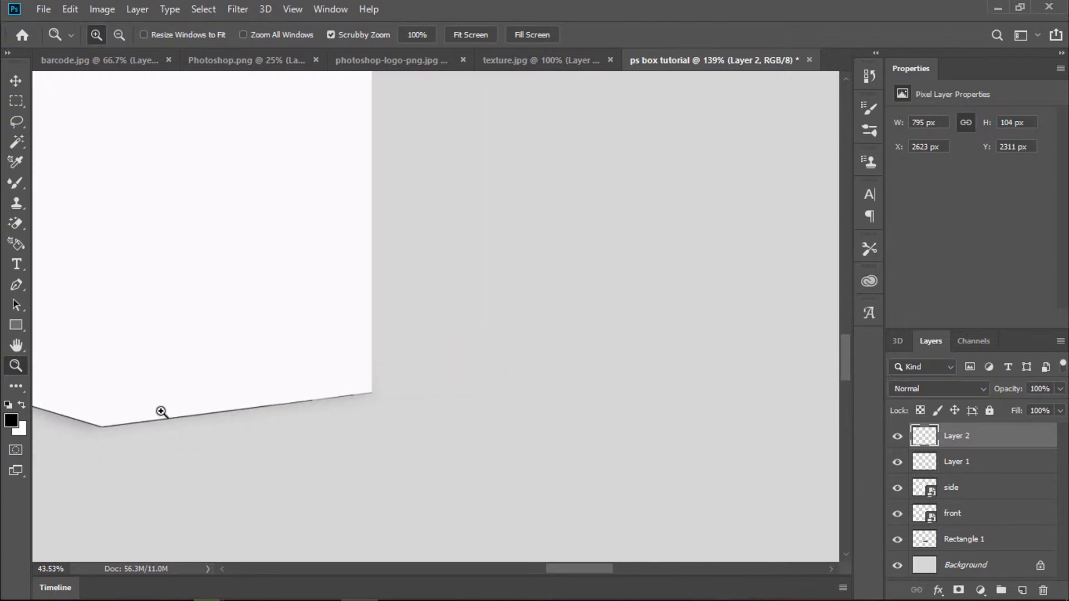
{"action": "left_click_drag", "start_coordinate": [549, 564], "coordinate": [494, 569]}
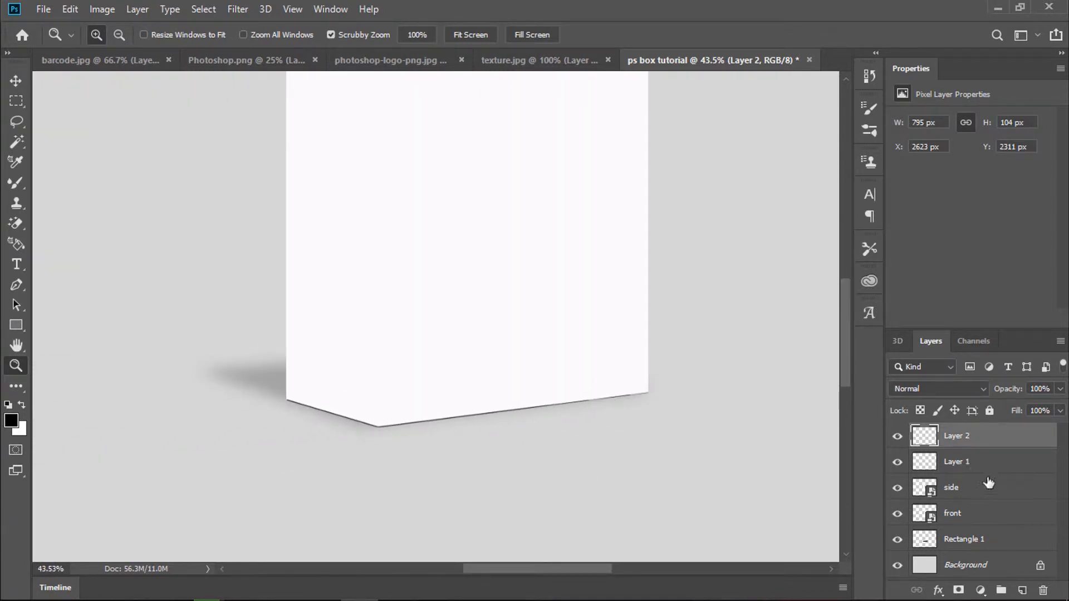
{"action": "left_click", "coordinate": [971, 464]}
Step: Apply a Motion Blur at about -12° to Layer 1's edge line
{"action": "left_click", "coordinate": [239, 9]}
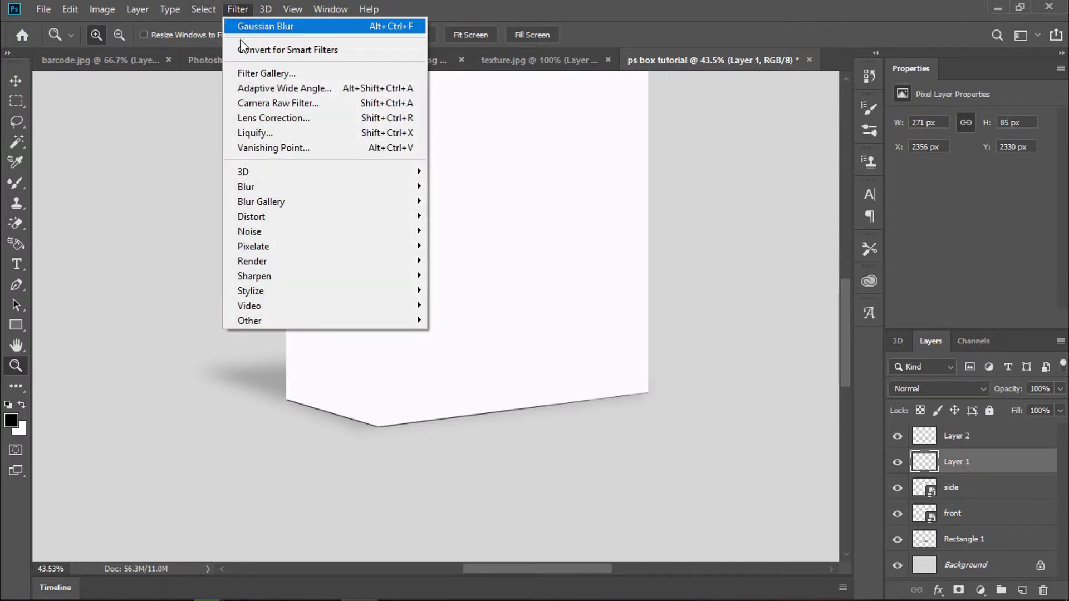
{"action": "mouse_move", "coordinate": [282, 189]}
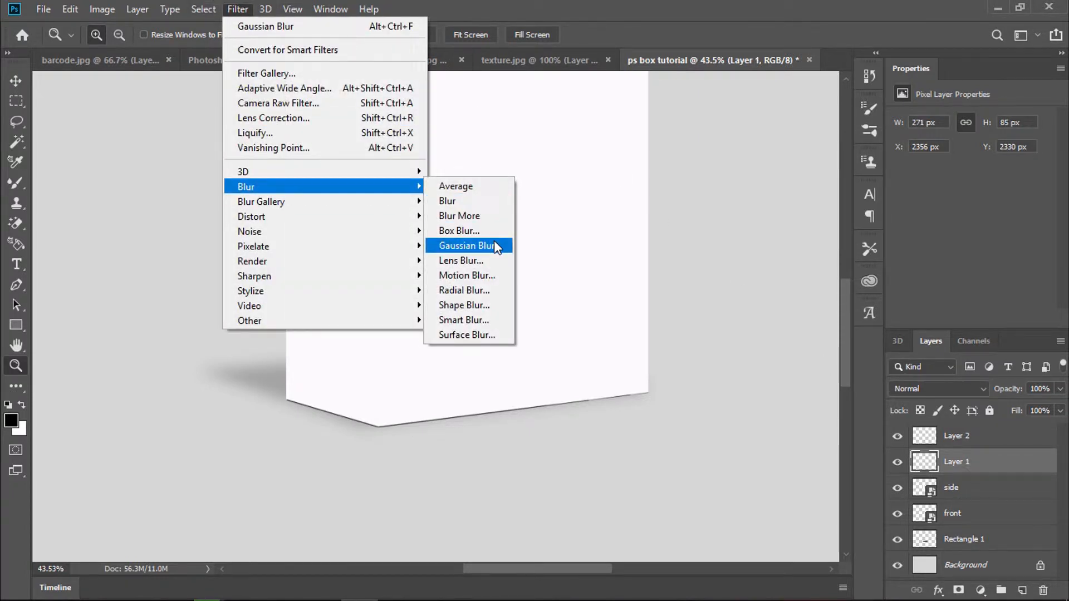
{"action": "left_click", "coordinate": [490, 275]}
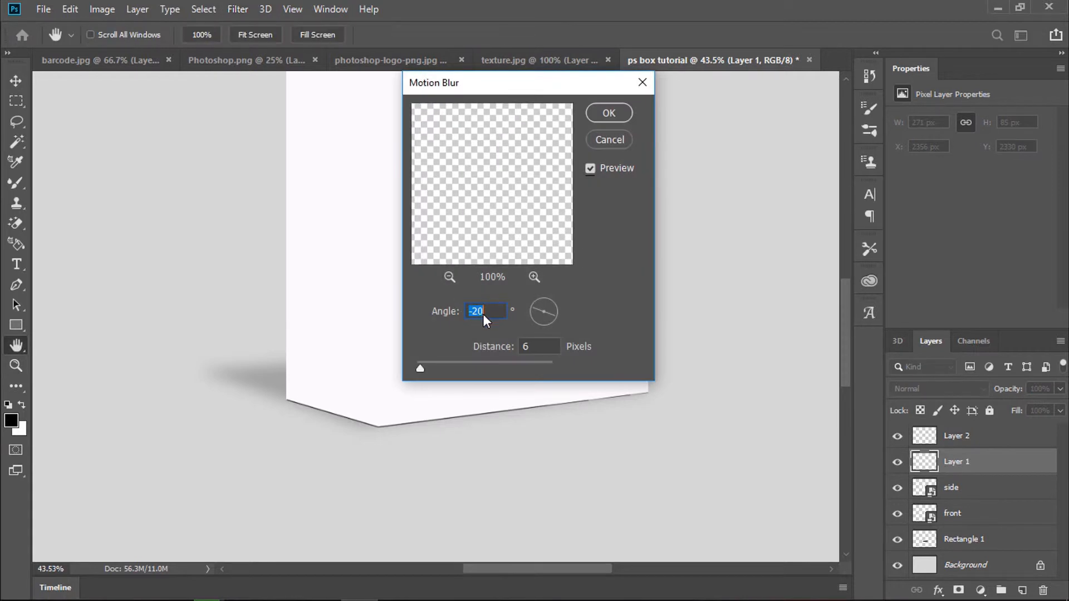
{"action": "type", "text": "-27"}
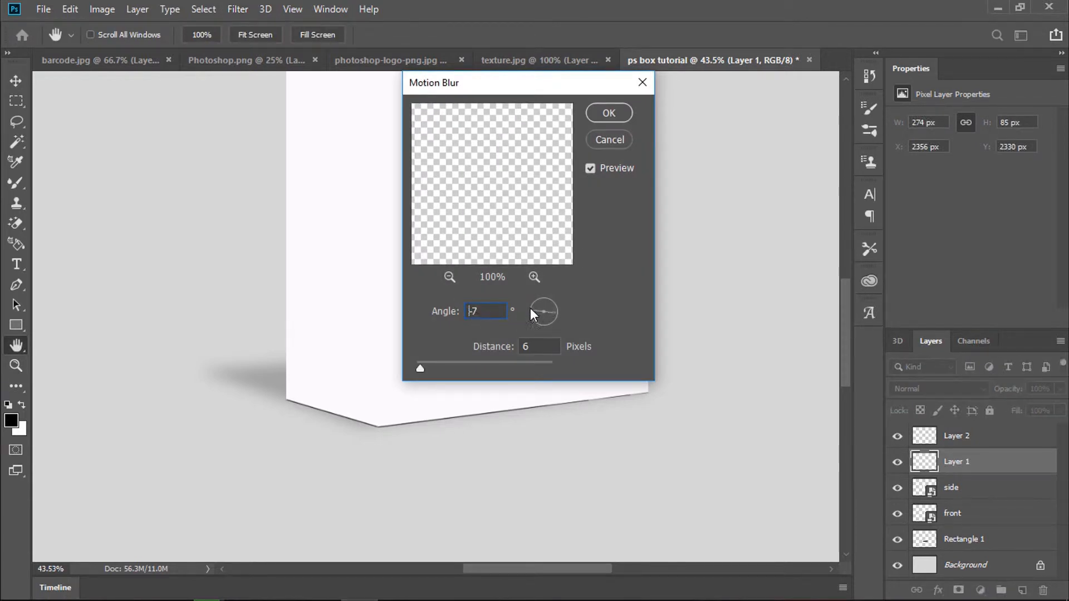
{"action": "left_click_drag", "start_coordinate": [530, 305], "coordinate": [519, 318]}
{"action": "left_click", "coordinate": [609, 114]}
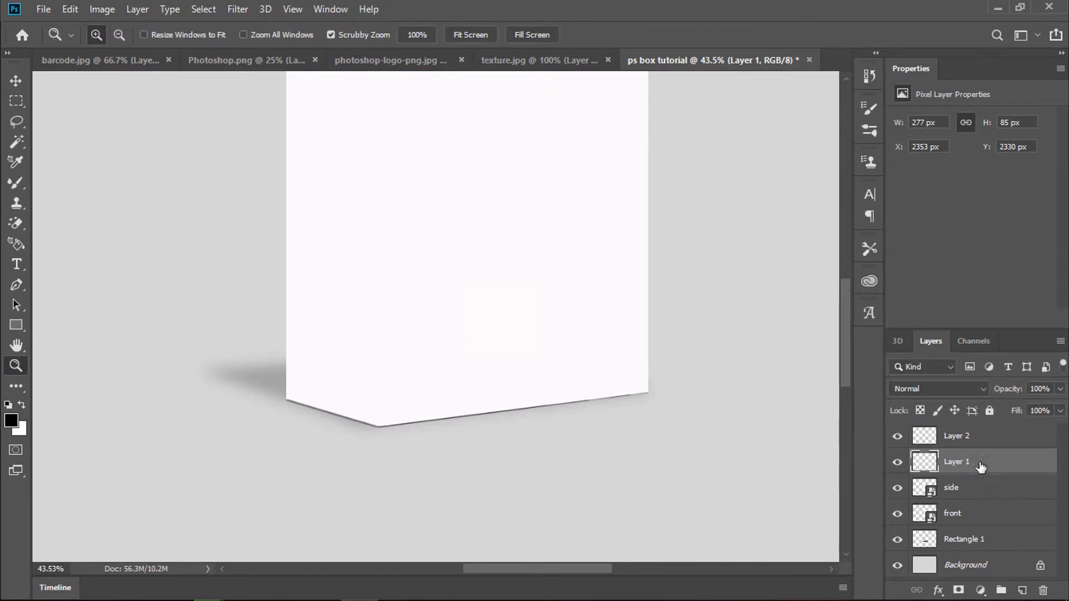
Step: Blur Layer 2's edge line with Motion Blur at a -20° angle and 6 px distance
{"action": "left_click", "coordinate": [965, 438]}
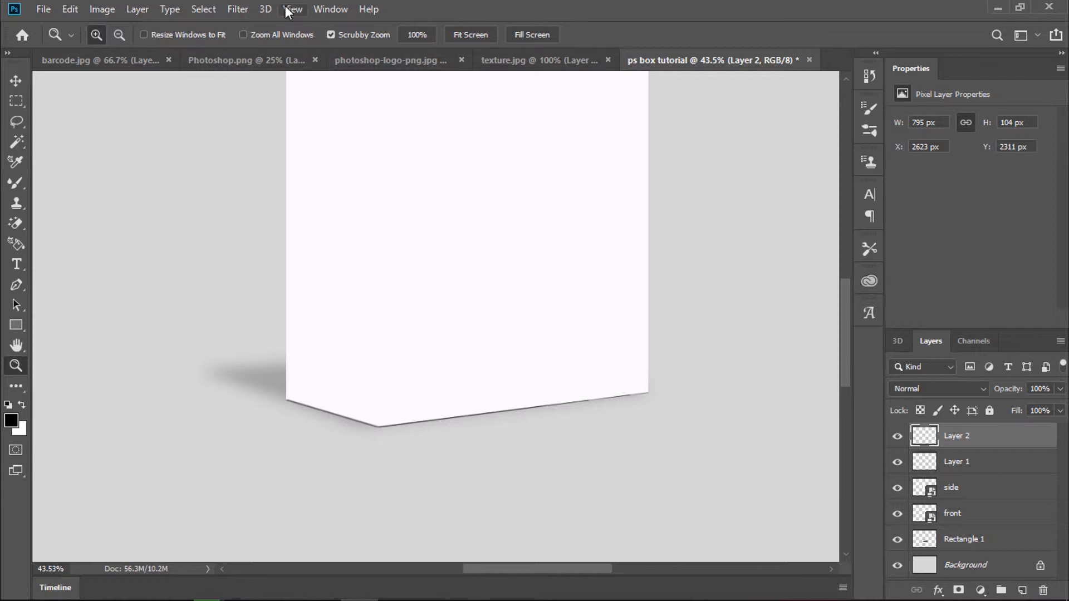
{"action": "left_click", "coordinate": [236, 9]}
{"action": "mouse_move", "coordinate": [339, 189]}
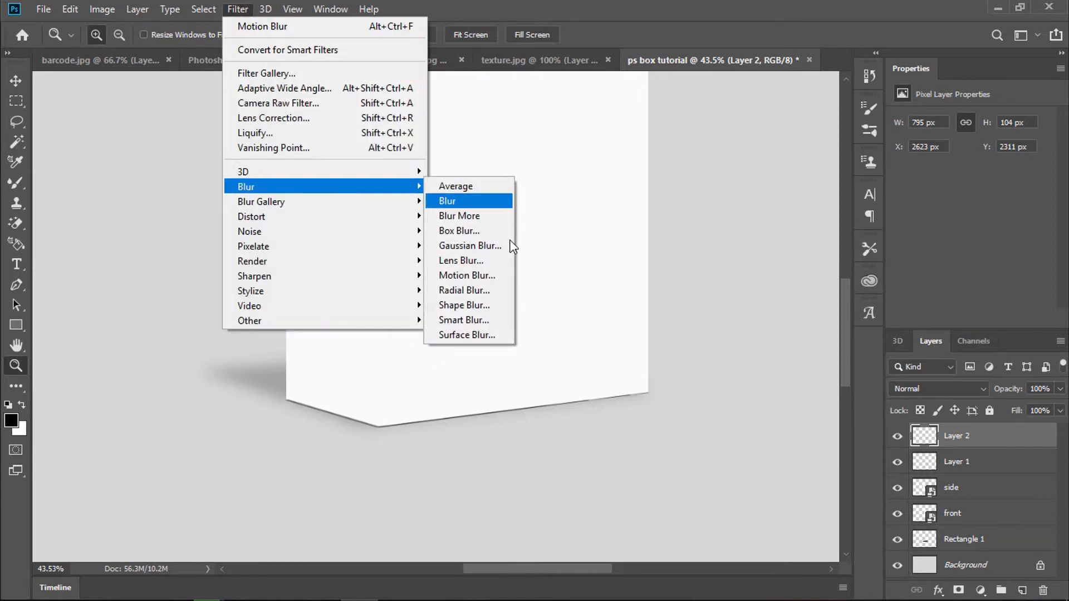
{"action": "left_click", "coordinate": [500, 277]}
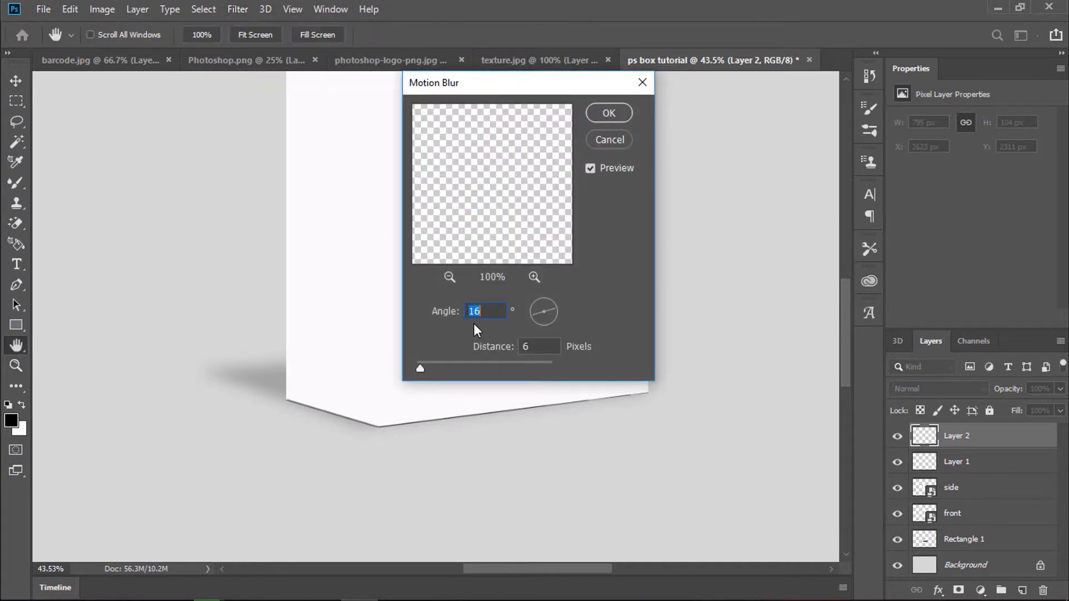
{"action": "type", "text": "-17"}
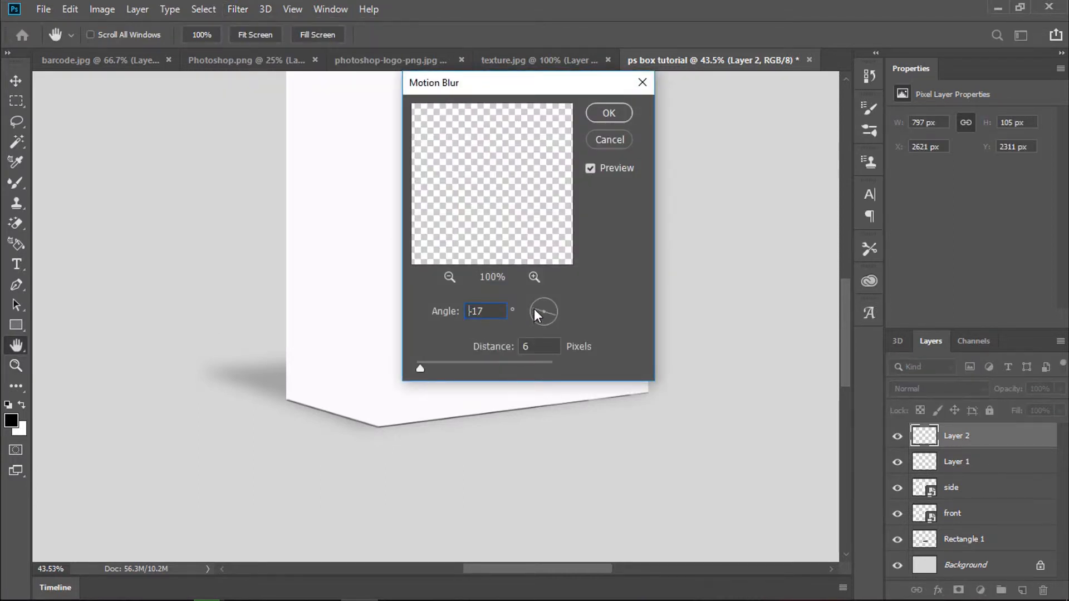
{"action": "left_click_drag", "start_coordinate": [532, 308], "coordinate": [538, 309]}
{"action": "type", "text": "-14"}
{"action": "key", "text": "ctrl+a"}
{"action": "type", "text": "-20"}
{"action": "left_click", "coordinate": [610, 111]}
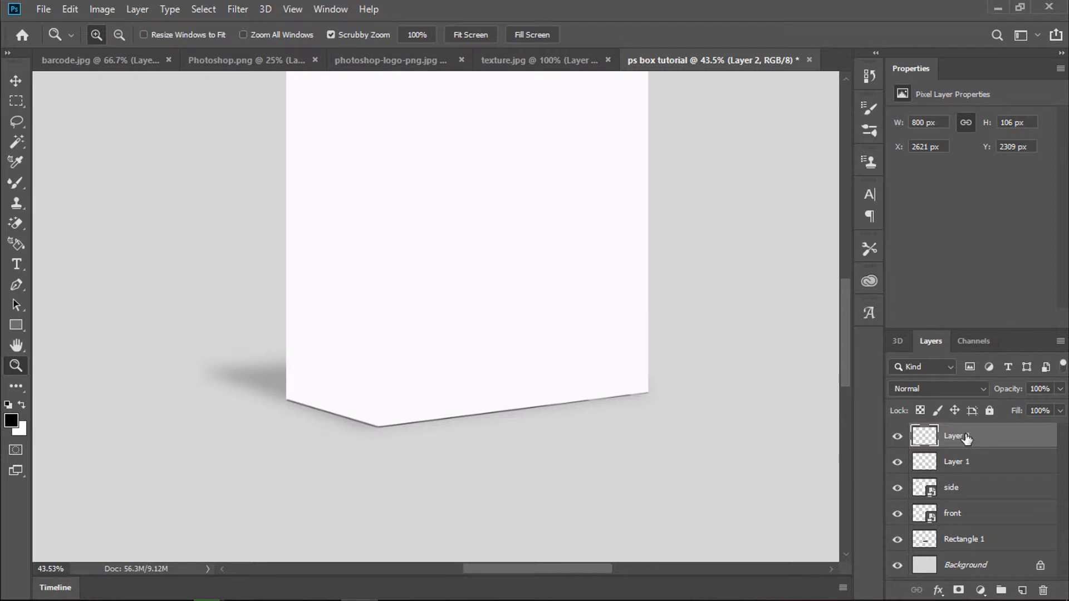
Step: Merge Layer 1 into Layer 2
{"action": "left_click", "coordinate": [974, 462], "text": "shift"}
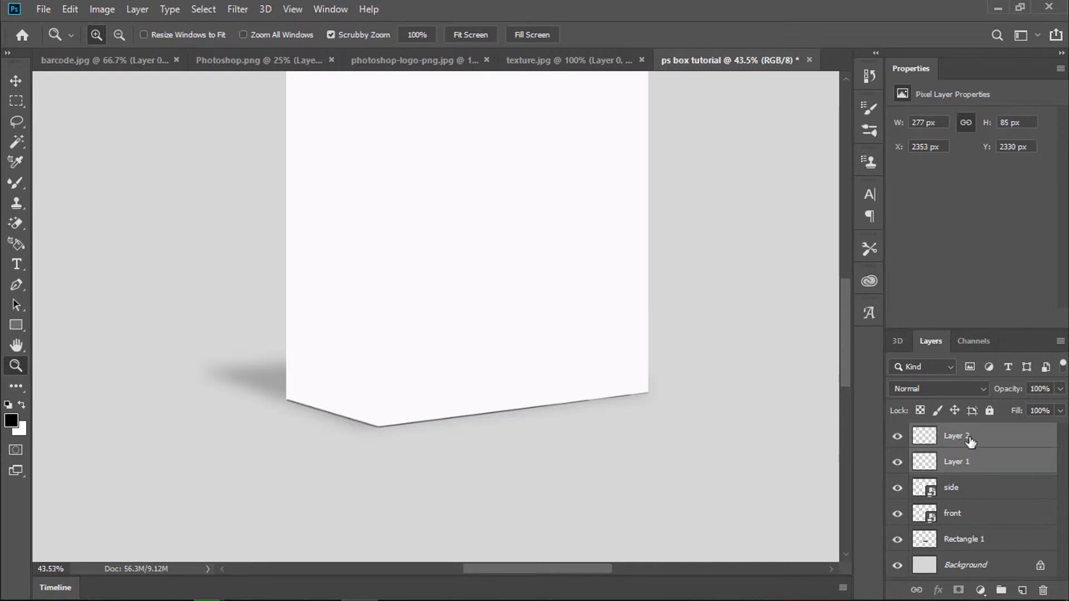
{"action": "right_click", "coordinate": [971, 454]}
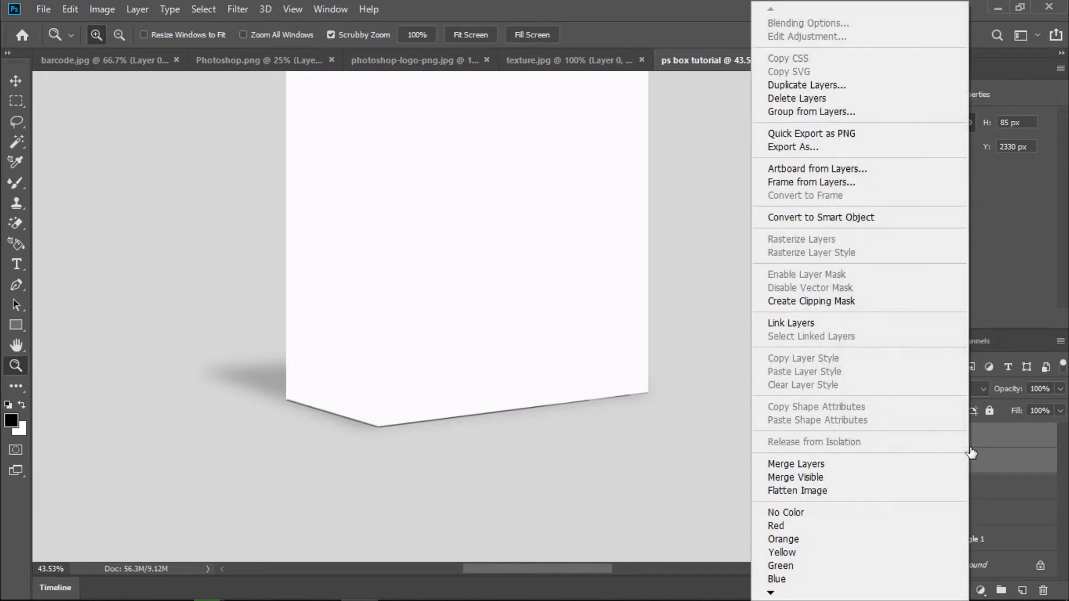
{"action": "left_click", "coordinate": [828, 463]}
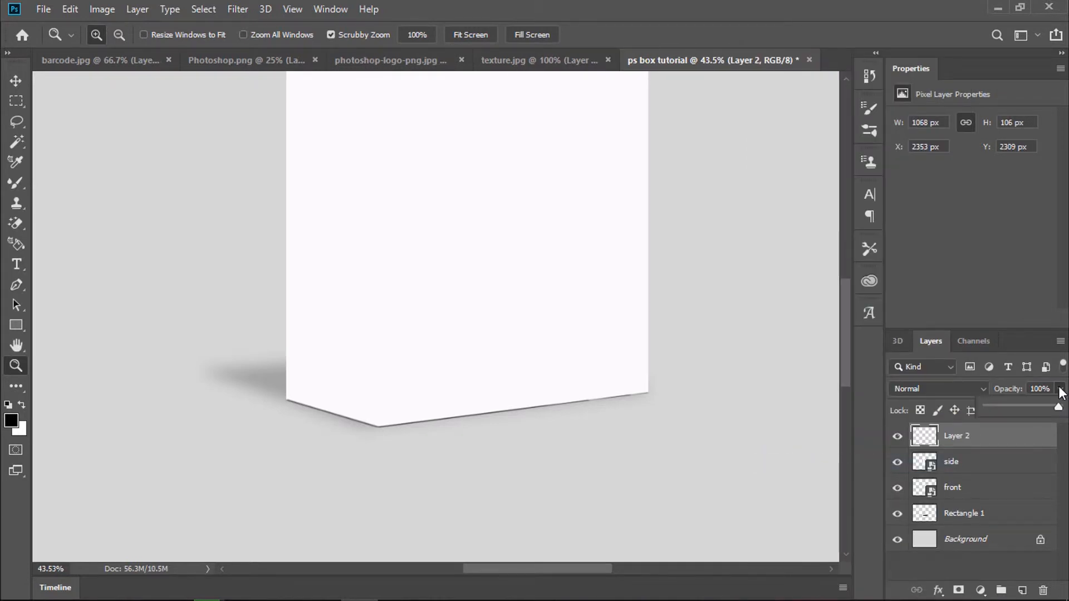
Step: Lower the merged Layer 2's opacity to 57%
{"action": "left_click", "coordinate": [1059, 391]}
{"action": "left_click_drag", "start_coordinate": [1060, 405], "coordinate": [1054, 408]}
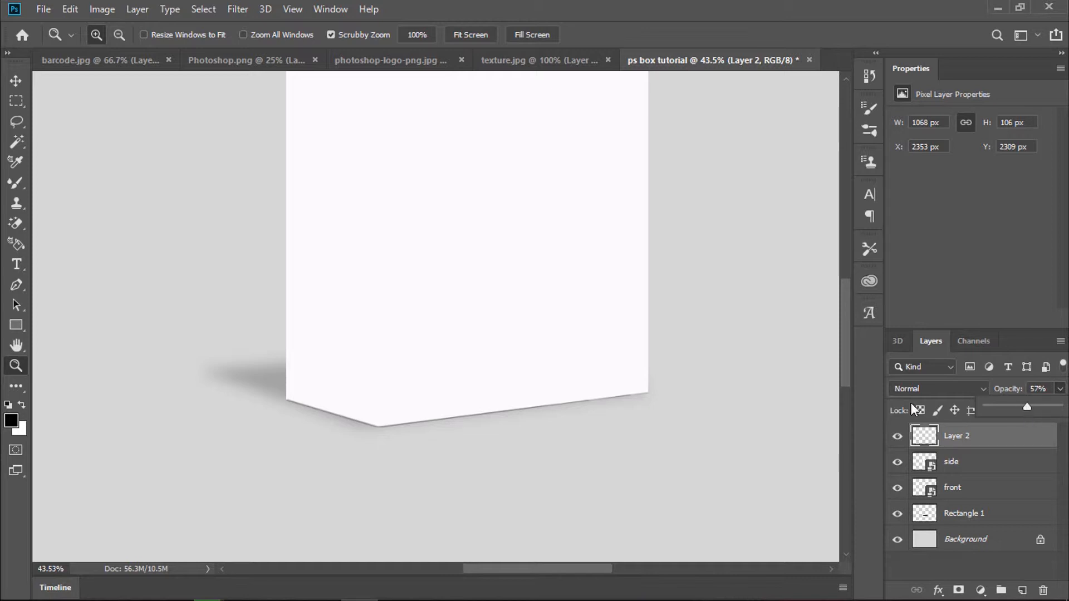
{"action": "scroll", "coordinate": [708, 401], "scroll_direction": "up", "scroll_amount": 4}
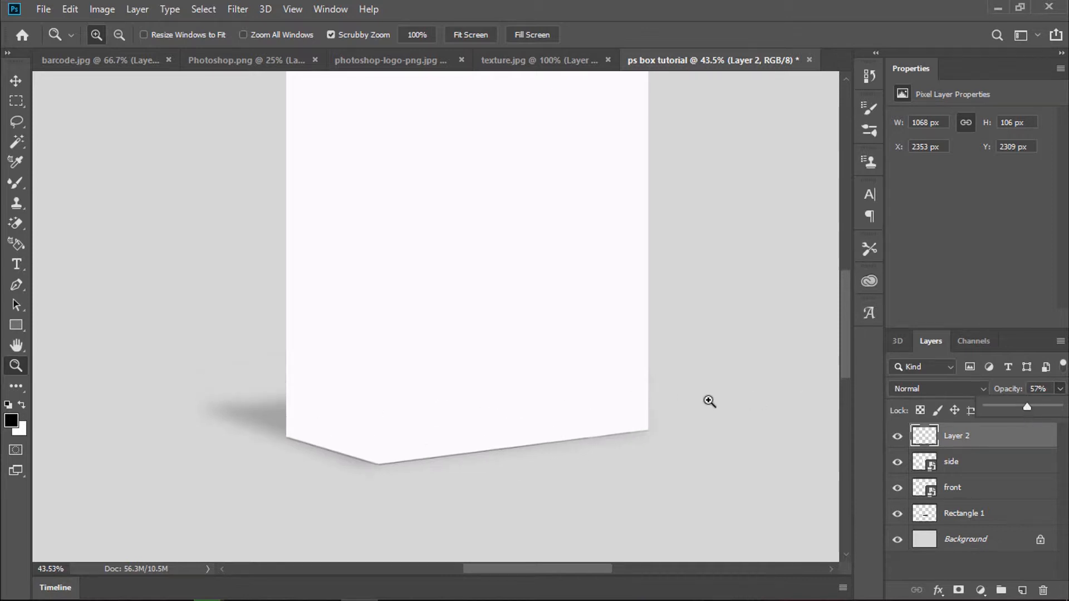
{"action": "scroll", "coordinate": [688, 379], "scroll_direction": "up", "scroll_amount": 1}
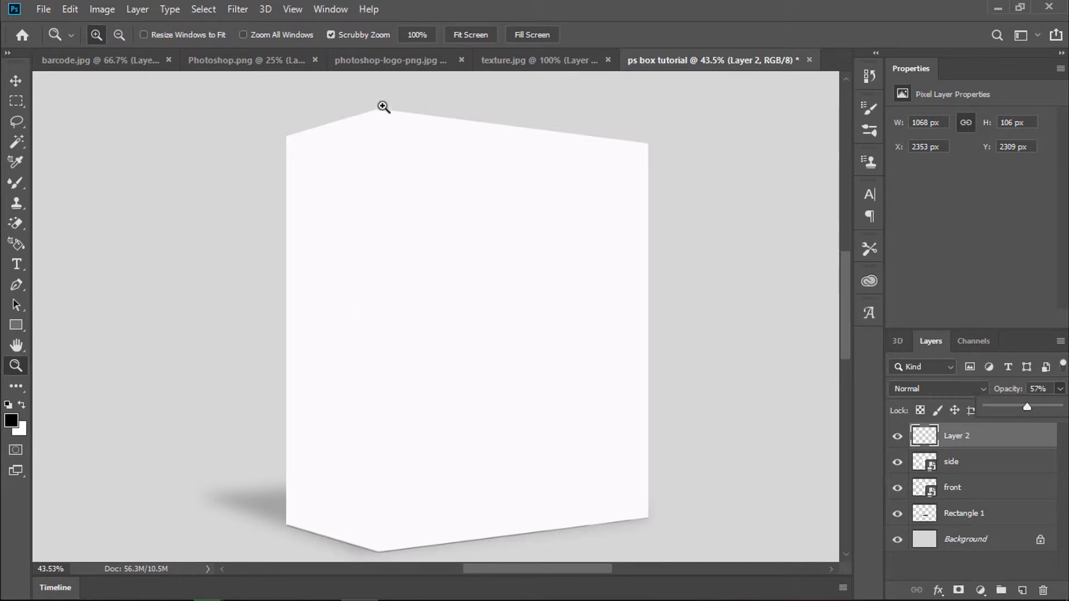
Step: Set the Mixer Brush to 3 px at 100% hardness and add a new Layer 3
{"action": "left_click", "coordinate": [17, 182]}
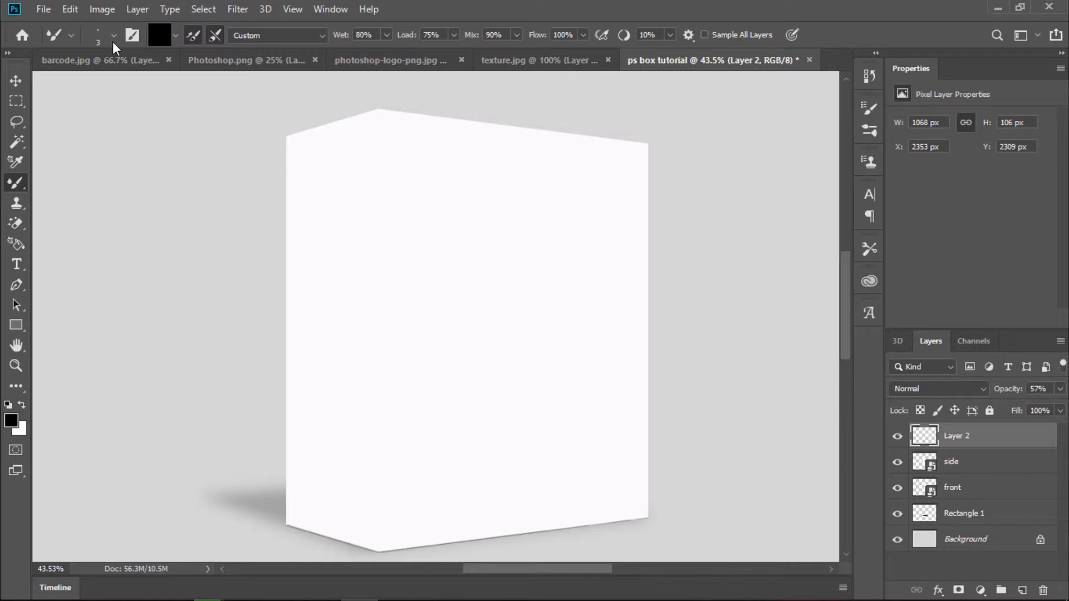
{"action": "left_click", "coordinate": [113, 36]}
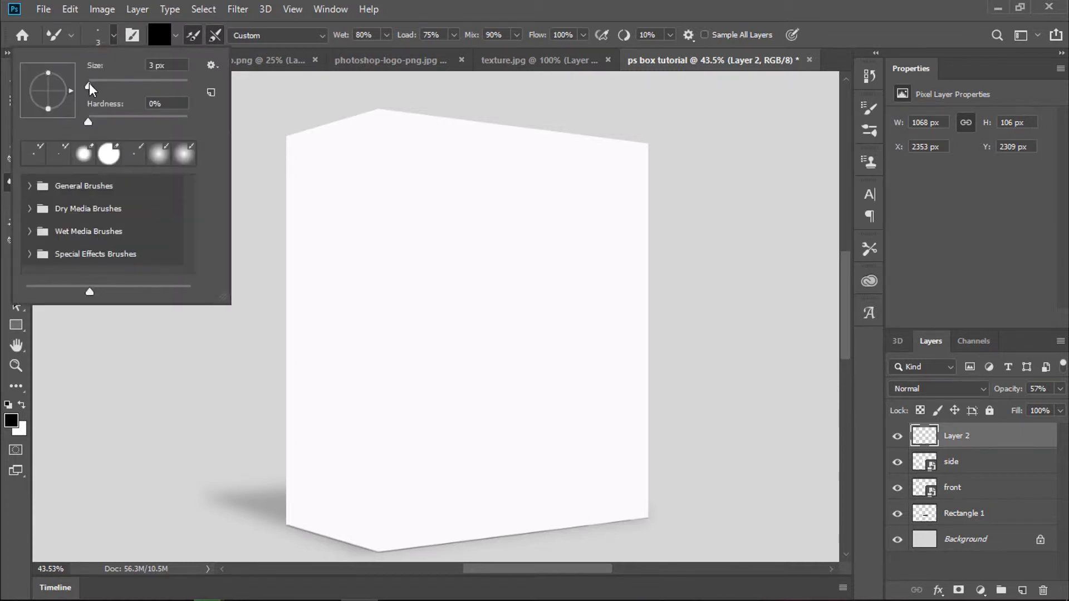
{"action": "left_click_drag", "start_coordinate": [88, 121], "coordinate": [191, 130]}
{"action": "left_click", "coordinate": [1022, 590]}
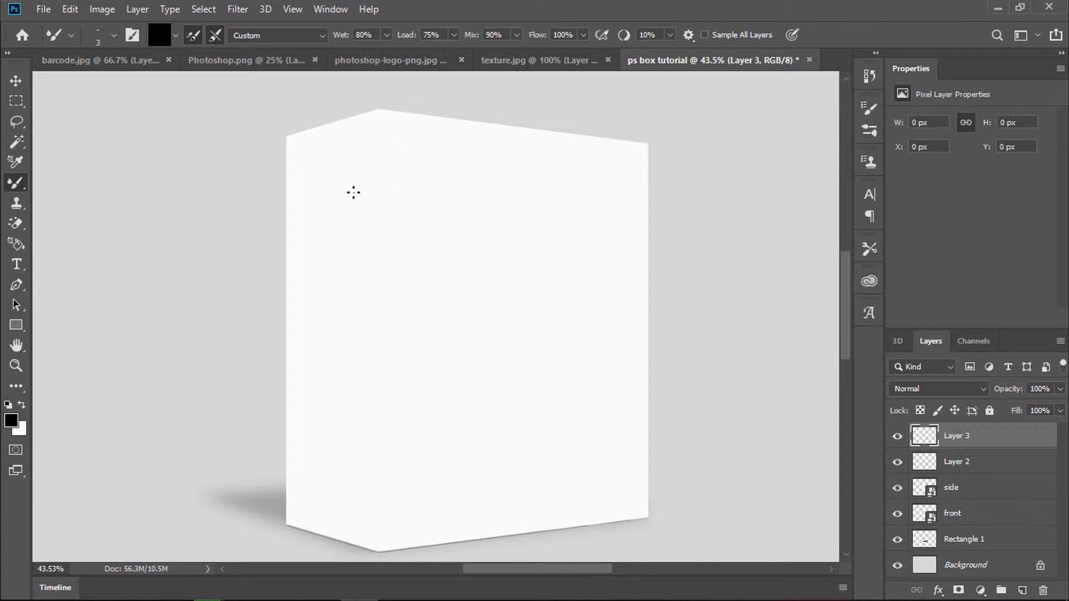
Step: Draw a straight vertical line from the box's top peak down along the front corner
{"action": "key", "text": "z"}
{"action": "left_click_drag", "start_coordinate": [353, 188], "coordinate": [484, 163]}
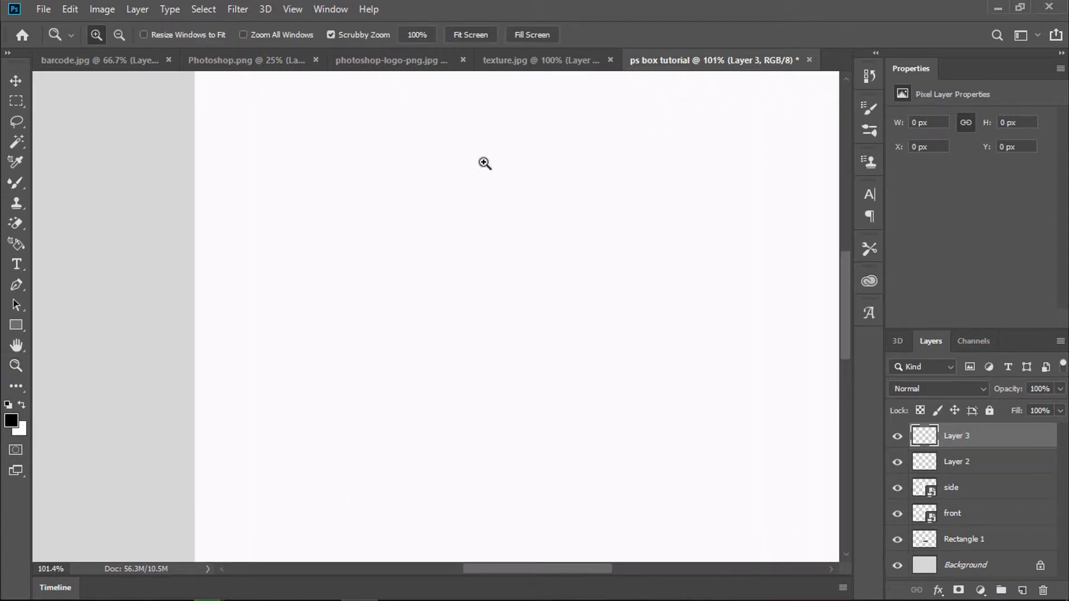
{"action": "key", "text": "b"}
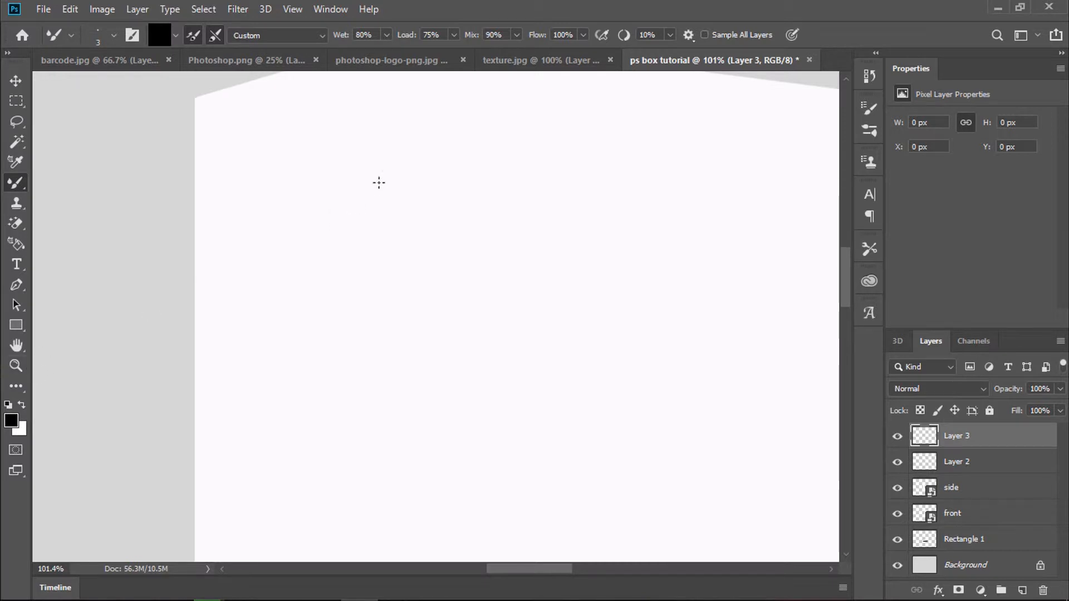
{"action": "scroll", "coordinate": [437, 162], "scroll_direction": "up", "scroll_amount": 4}
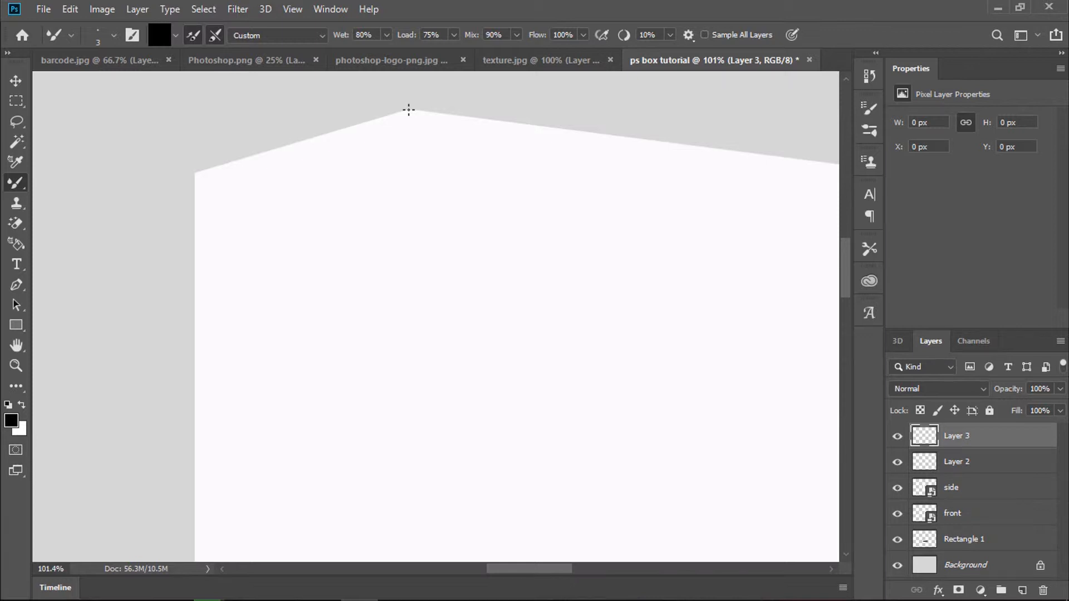
{"action": "left_click", "coordinate": [408, 110]}
{"action": "scroll", "coordinate": [408, 109], "scroll_direction": "down", "scroll_amount": 2}
{"action": "scroll", "coordinate": [409, 110], "scroll_direction": "up", "scroll_amount": 1}
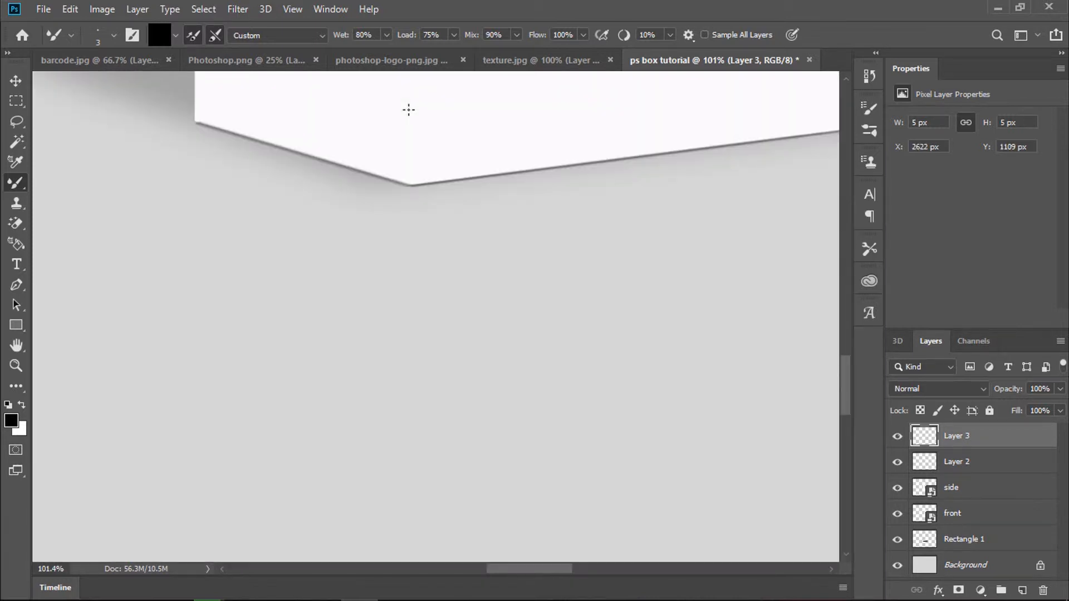
{"action": "left_click", "coordinate": [410, 184], "text": "shift"}
{"action": "scroll", "coordinate": [409, 179], "scroll_direction": "up", "scroll_amount": 1}
{"action": "scroll", "coordinate": [409, 179], "scroll_direction": "down", "scroll_amount": 2}
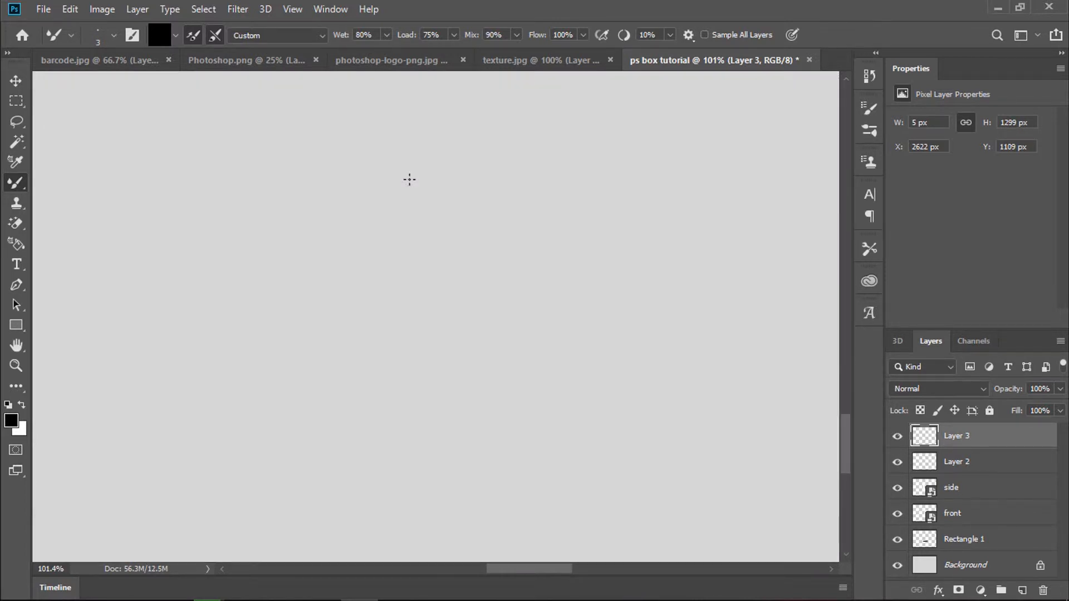
{"action": "scroll", "coordinate": [409, 179], "scroll_direction": "up", "scroll_amount": 3}
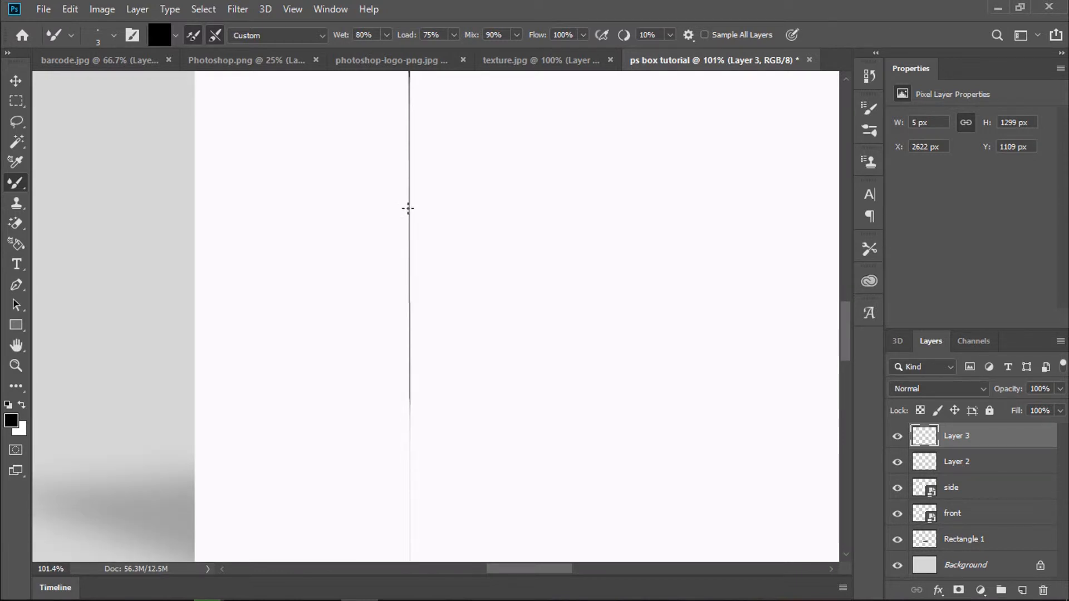
{"action": "scroll", "coordinate": [408, 208], "scroll_direction": "down", "scroll_amount": 4}
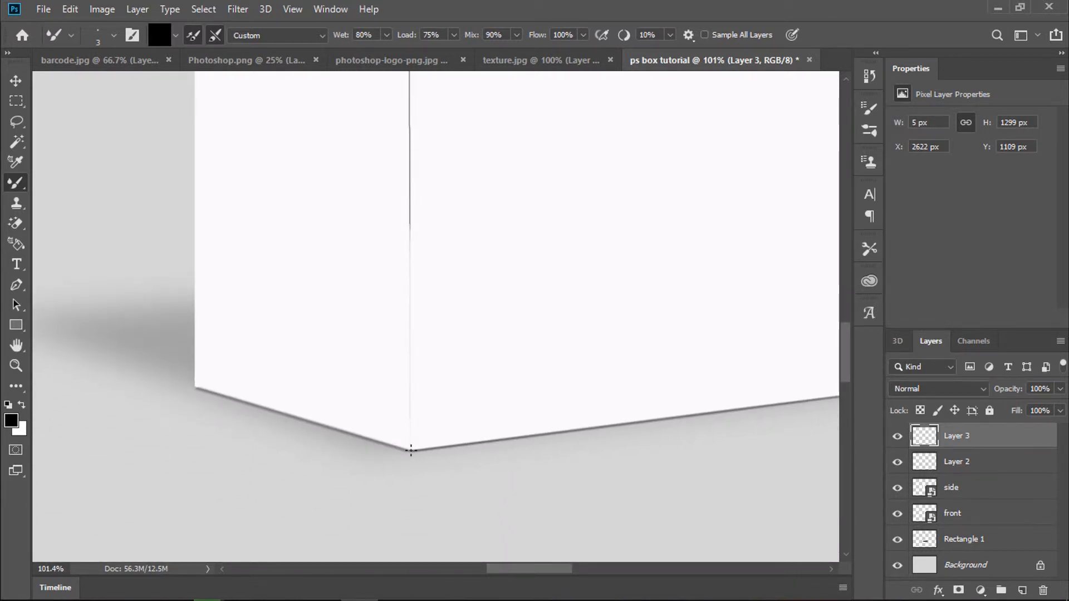
{"action": "scroll", "coordinate": [416, 272], "scroll_direction": "down", "scroll_amount": 3}
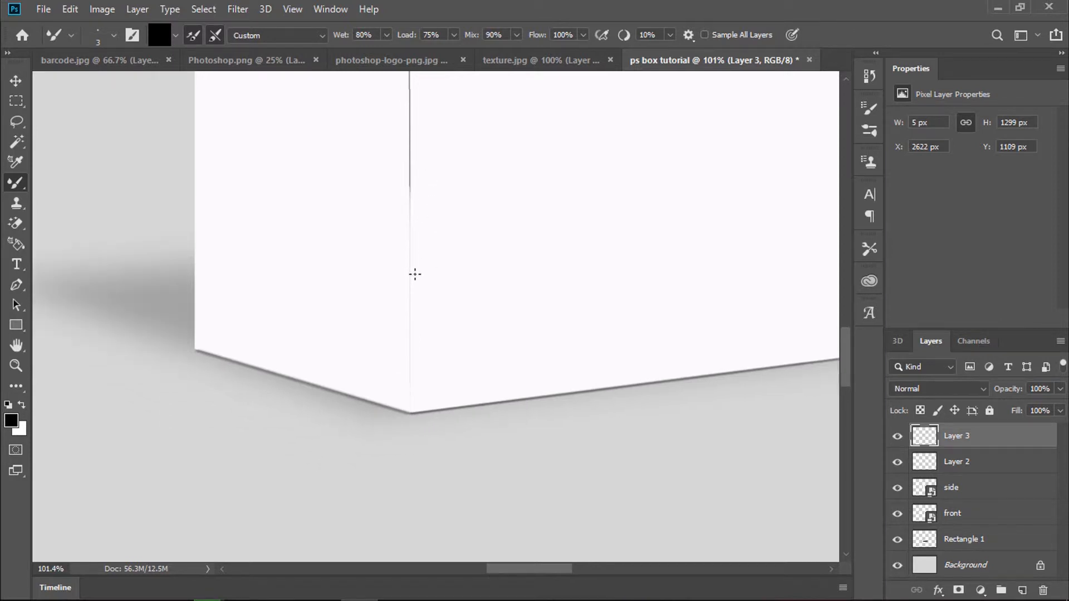
{"action": "scroll", "coordinate": [414, 274], "scroll_direction": "up", "scroll_amount": 5}
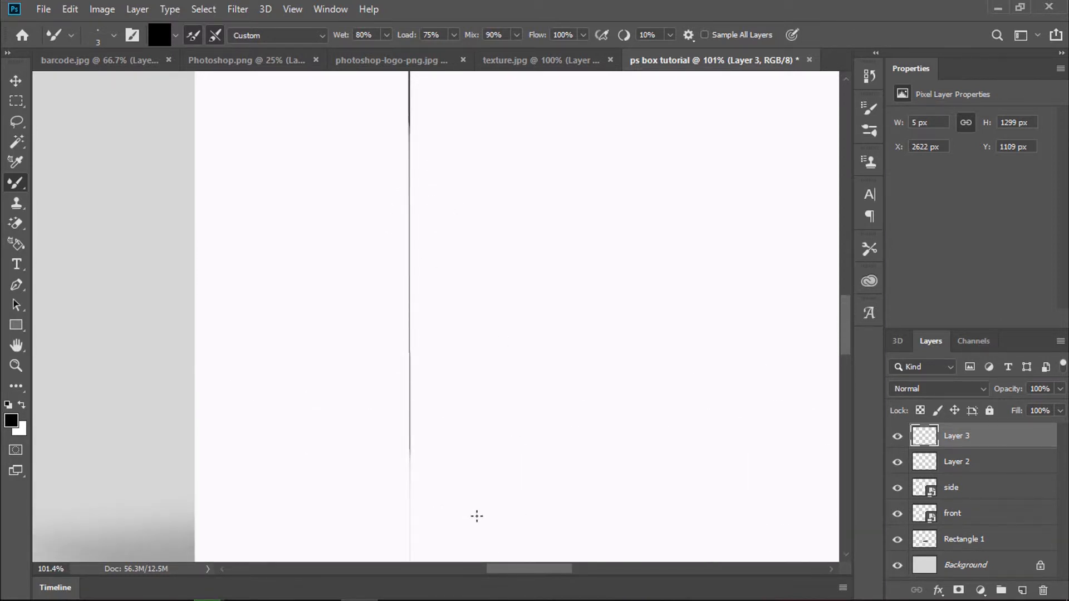
Step: Extend the corner line fully down to the box's bottom corner
{"action": "key", "text": "z"}
{"action": "mouse_move", "coordinate": [470, 479]}
{"action": "left_mouse_down"}
{"action": "mouse_move", "coordinate": [503, 475]}
{"action": "mouse_move", "coordinate": [423, 494]}
{"action": "mouse_move", "coordinate": [560, 381]}
{"action": "left_mouse_up"}
{"action": "scroll", "coordinate": [695, 338], "scroll_direction": "down", "scroll_amount": 2}
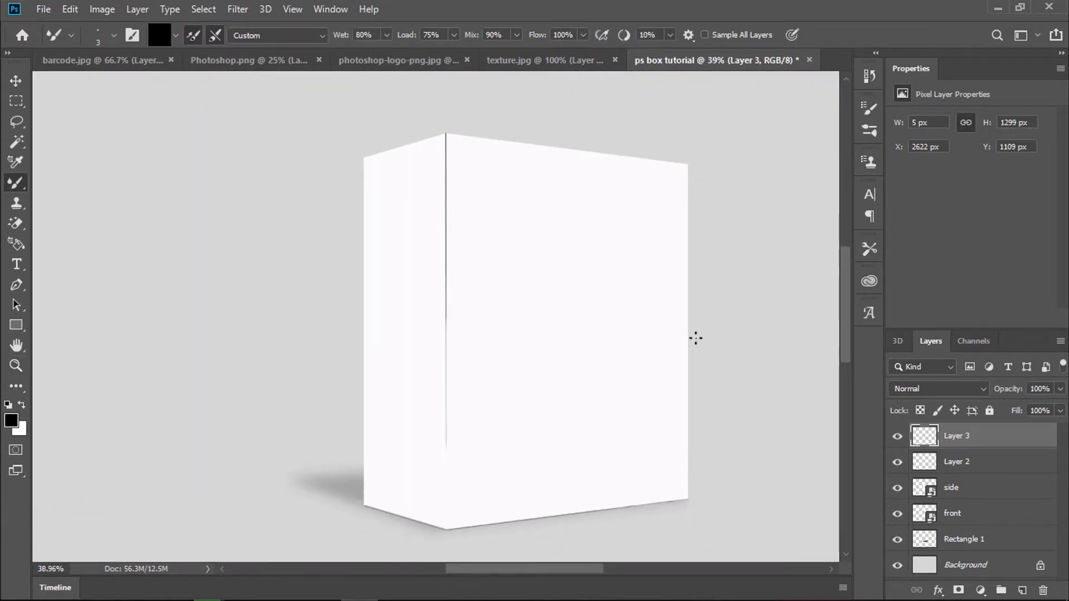
{"action": "scroll", "coordinate": [696, 338], "scroll_direction": "down", "scroll_amount": 2}
{"action": "scroll", "coordinate": [392, 282], "scroll_direction": "up", "scroll_amount": 3}
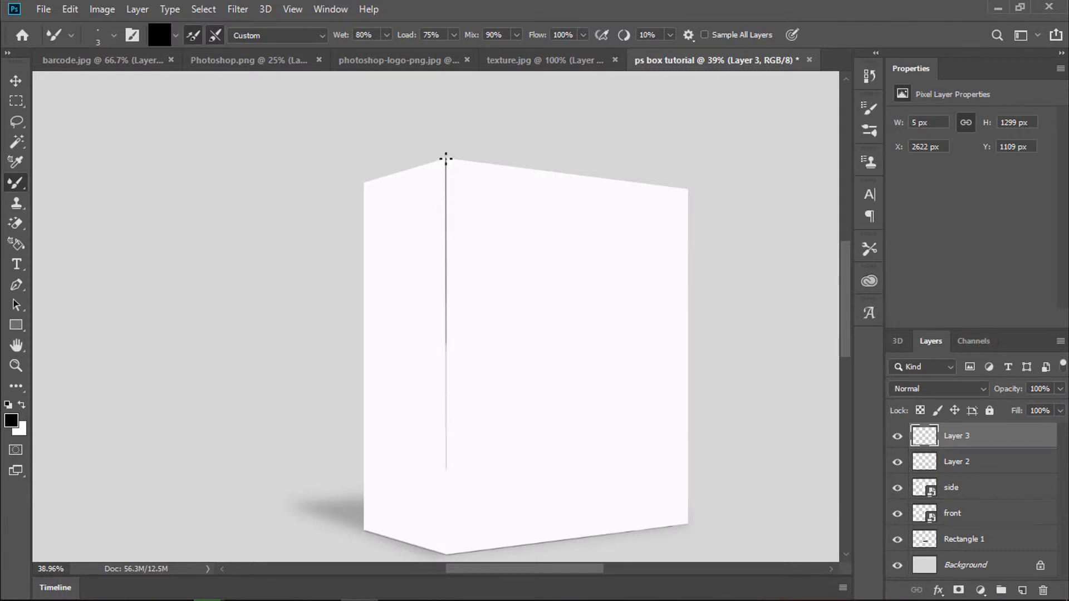
{"action": "scroll", "coordinate": [477, 444], "scroll_direction": "down", "scroll_amount": 5}
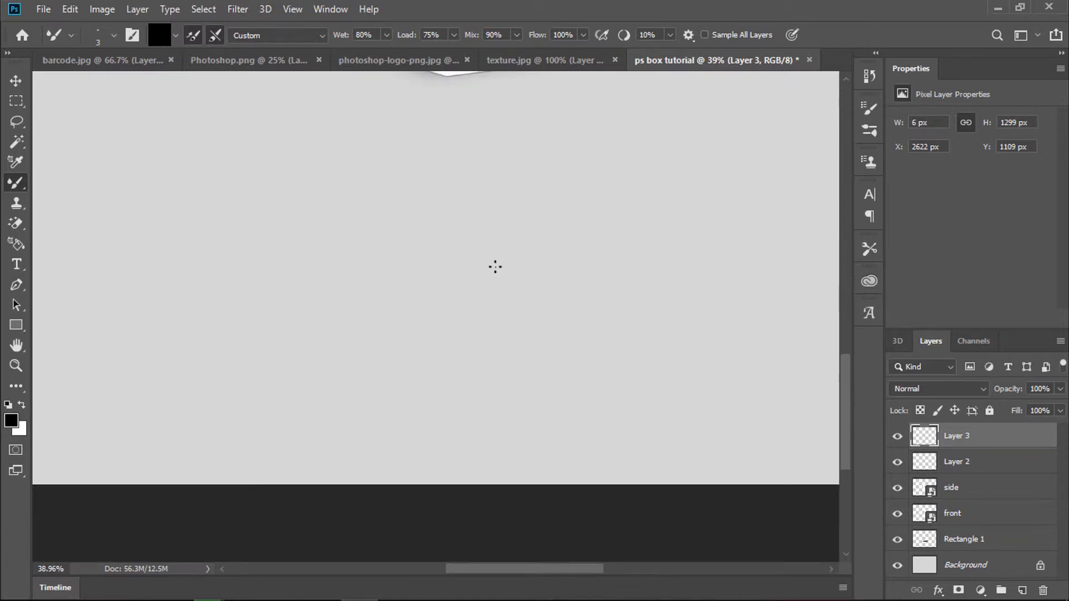
{"action": "scroll", "coordinate": [478, 276], "scroll_direction": "up", "scroll_amount": 5}
{"action": "scroll", "coordinate": [462, 285], "scroll_direction": "down", "scroll_amount": 5}
{"action": "scroll", "coordinate": [454, 289], "scroll_direction": "up", "scroll_amount": 5}
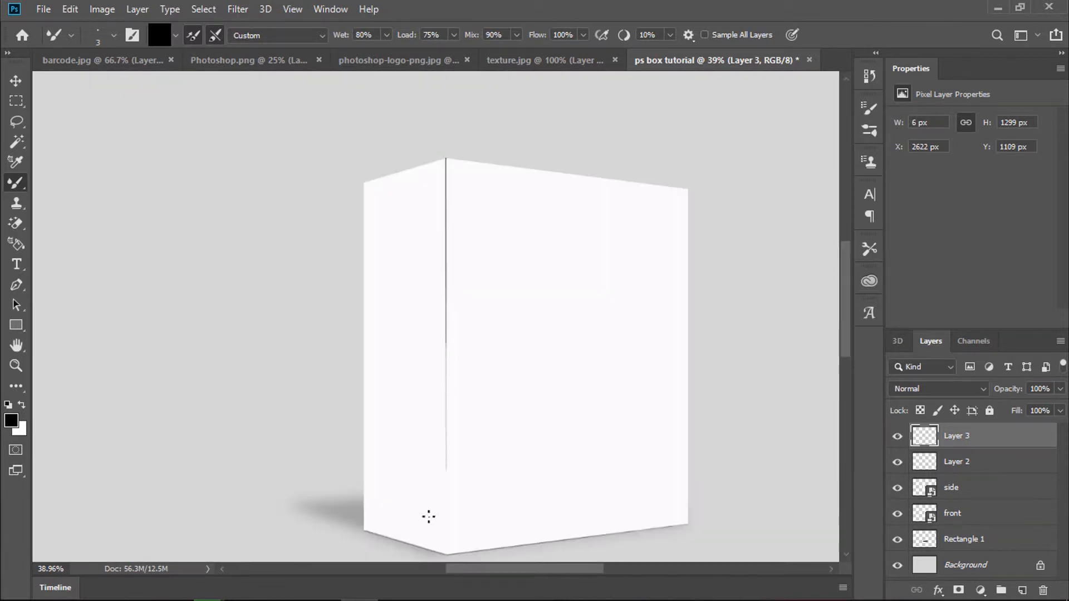
{"action": "left_click", "coordinate": [446, 553], "text": "shift"}
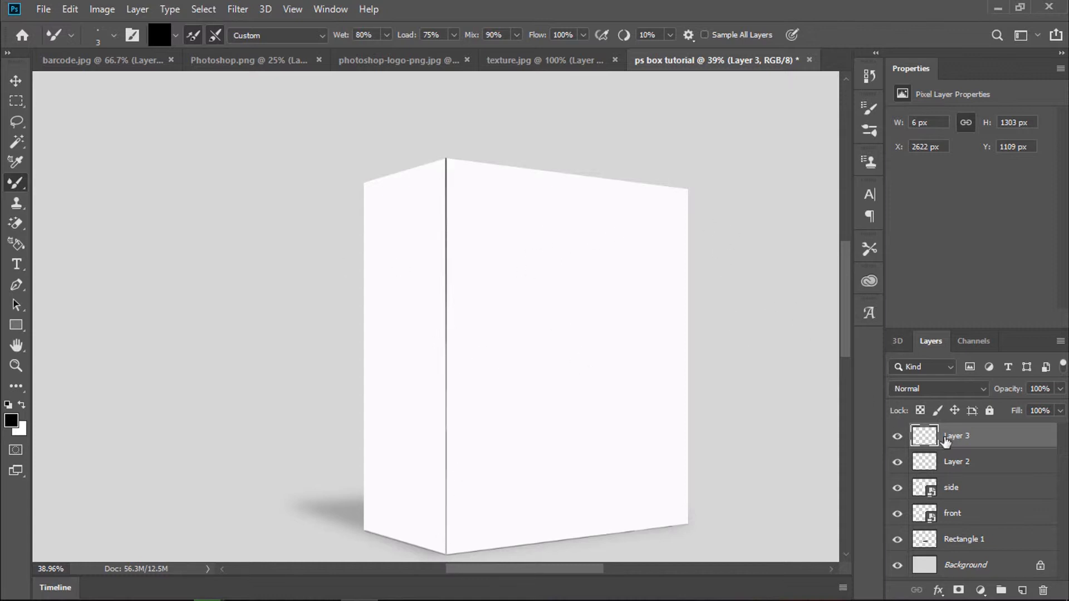
Step: Fade Layer 3's corner line to 17% opacity
{"action": "left_click", "coordinate": [1060, 389]}
{"action": "left_click_drag", "start_coordinate": [1013, 408], "coordinate": [1000, 405]}
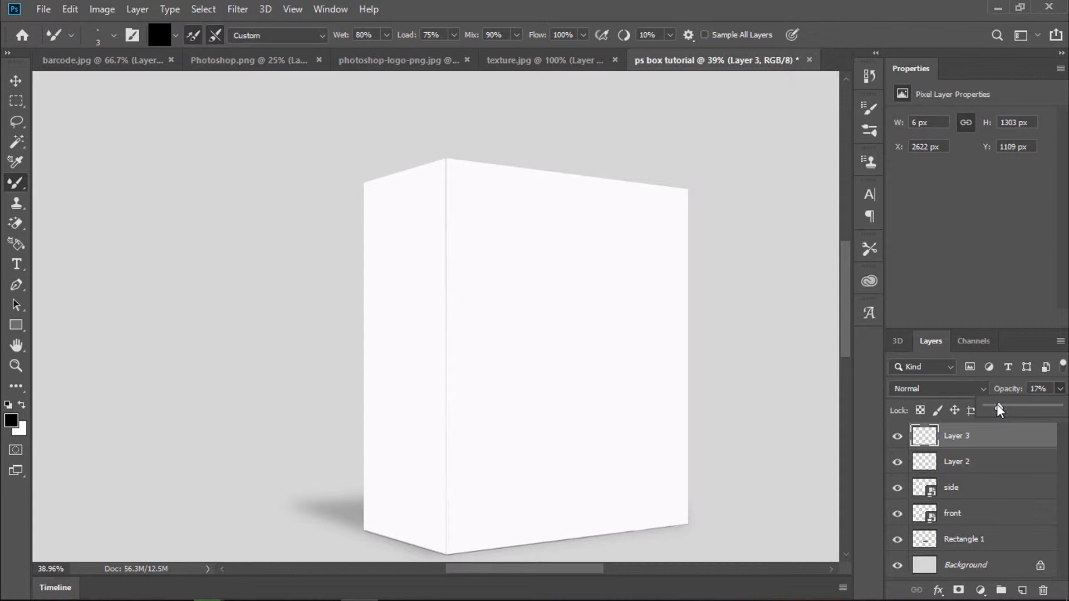
{"action": "left_click_drag", "start_coordinate": [573, 566], "coordinate": [559, 567]}
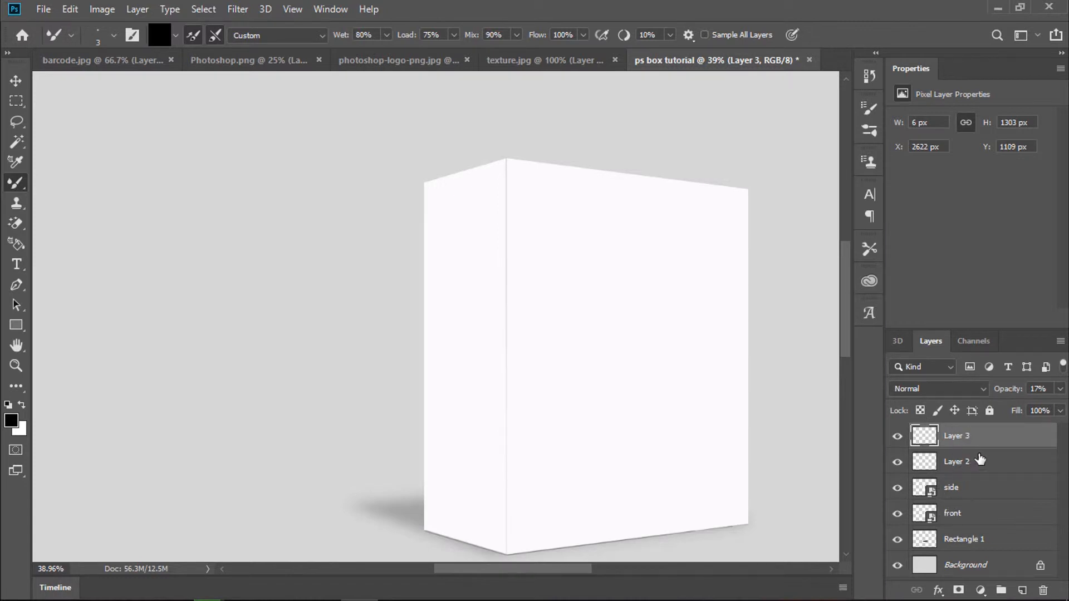
Step: Open the front smart object's contents, Rectangle 1.psb, via Edit Contents
{"action": "left_click", "coordinate": [953, 512]}
{"action": "right_click", "coordinate": [961, 508]}
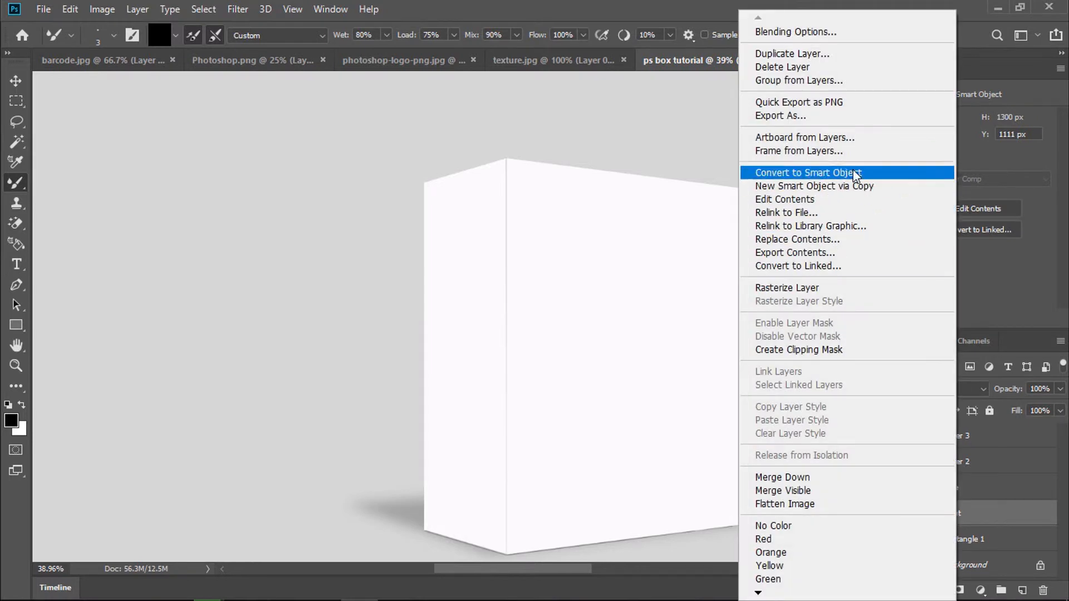
{"action": "left_click", "coordinate": [855, 200]}
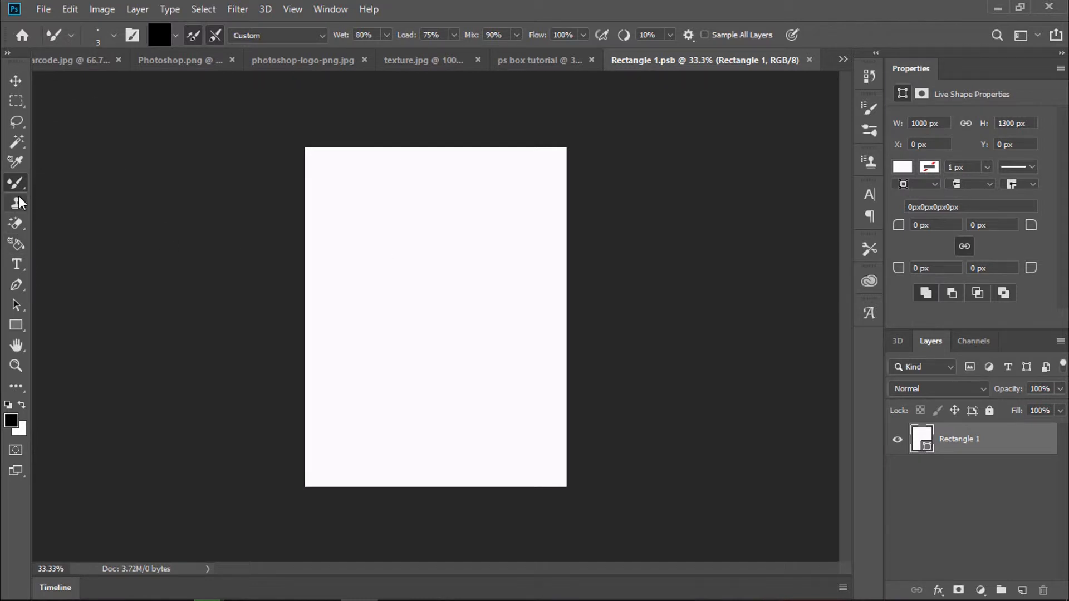
Step: Enter a brush size of 1700 px
{"action": "left_click", "coordinate": [106, 33]}
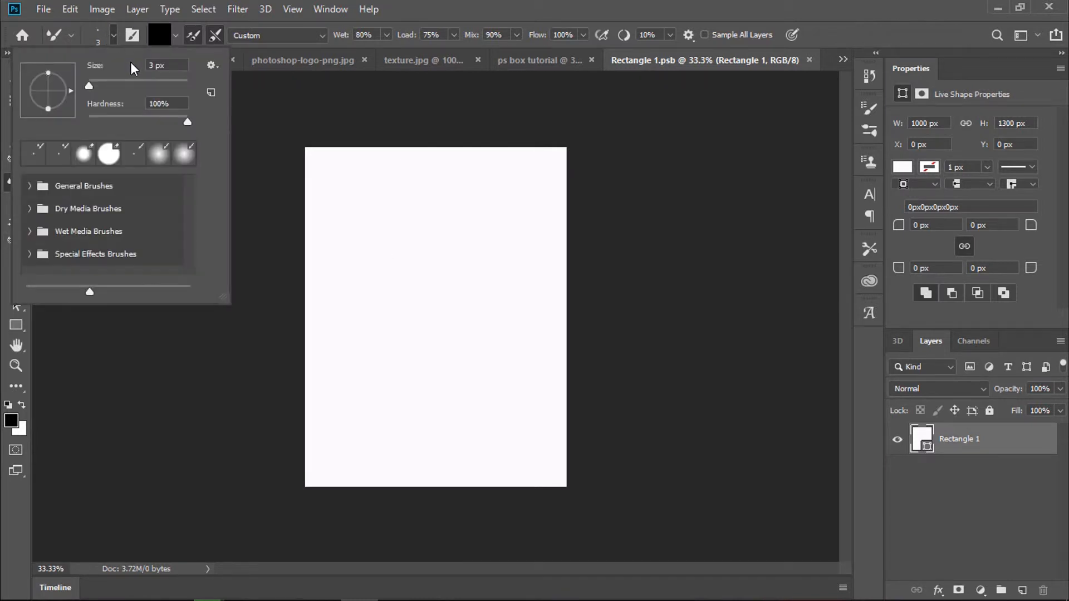
{"action": "left_click", "coordinate": [158, 63]}
{"action": "type", "text": "1700"}
Step: Confirm the 1700 px brush size and set its hardness to 0% for a fully soft brush
{"action": "key", "text": "Return"}
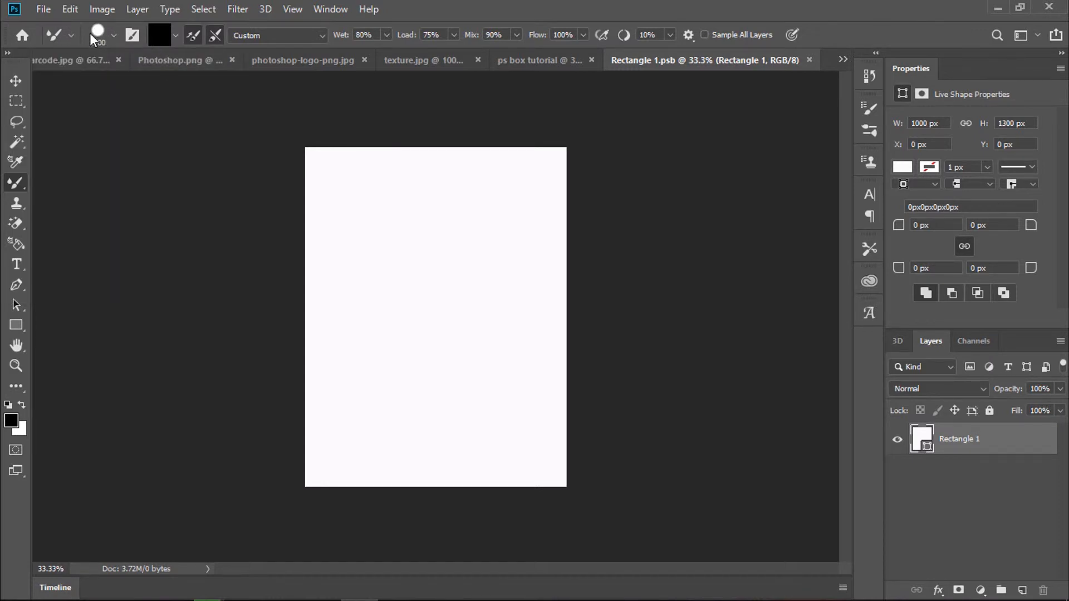
{"action": "left_click", "coordinate": [113, 34]}
{"action": "left_click_drag", "start_coordinate": [187, 120], "coordinate": [69, 112]}
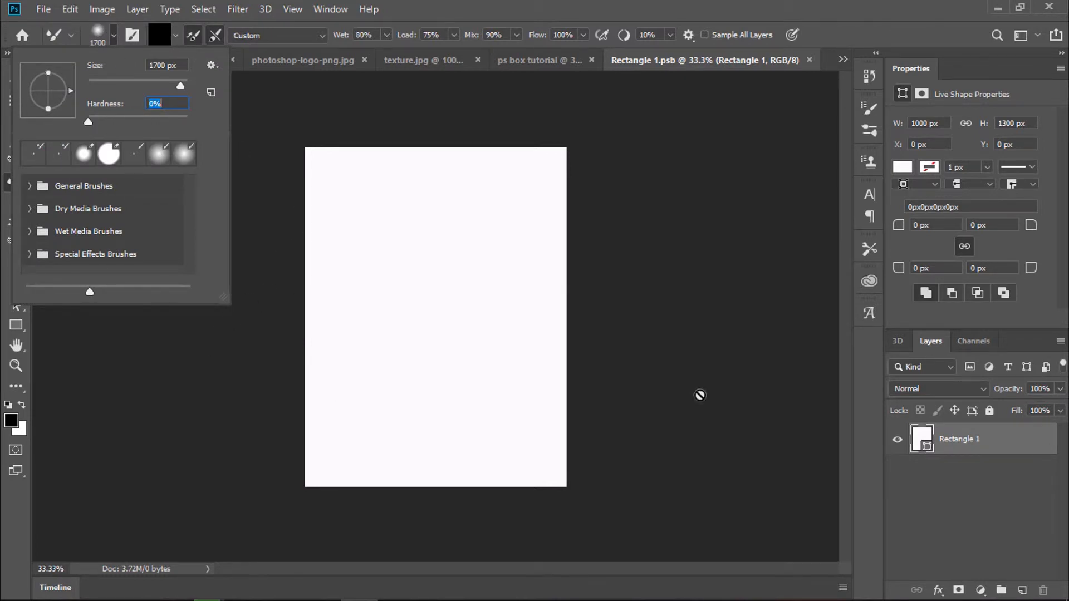
{"action": "mouse_move", "coordinate": [1021, 567]}
{"action": "left_click", "coordinate": [1022, 588]}
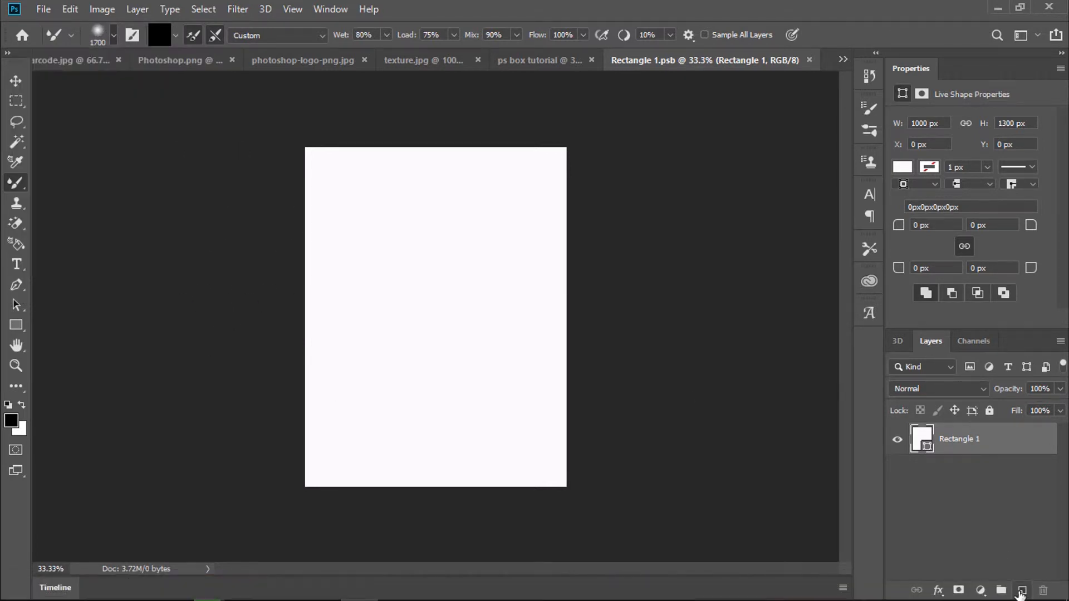
Step: On a new layer, paint soft dark shading across the rectangle's left side, then return to ps box tutorial
{"action": "left_click", "coordinate": [1022, 589]}
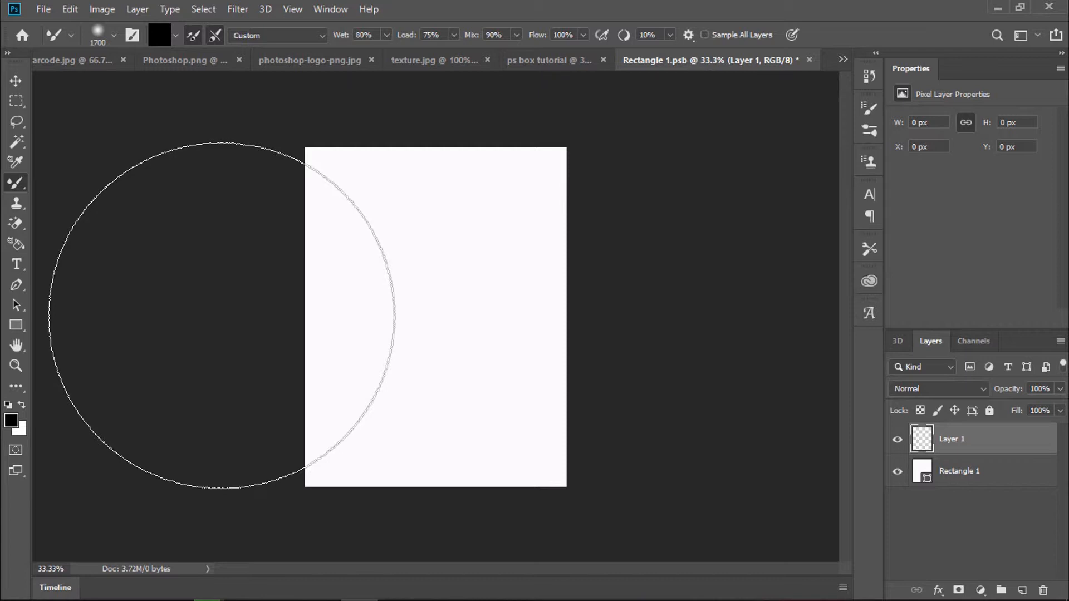
{"action": "mouse_move", "coordinate": [221, 315]}
{"action": "left_mouse_down"}
{"action": "mouse_move", "coordinate": [398, 344]}
{"action": "mouse_move", "coordinate": [418, 284]}
{"action": "mouse_move", "coordinate": [651, 459]}
{"action": "mouse_move", "coordinate": [690, 536]}
{"action": "mouse_move", "coordinate": [677, 547]}
{"action": "mouse_move", "coordinate": [681, 537]}
{"action": "left_mouse_up"}
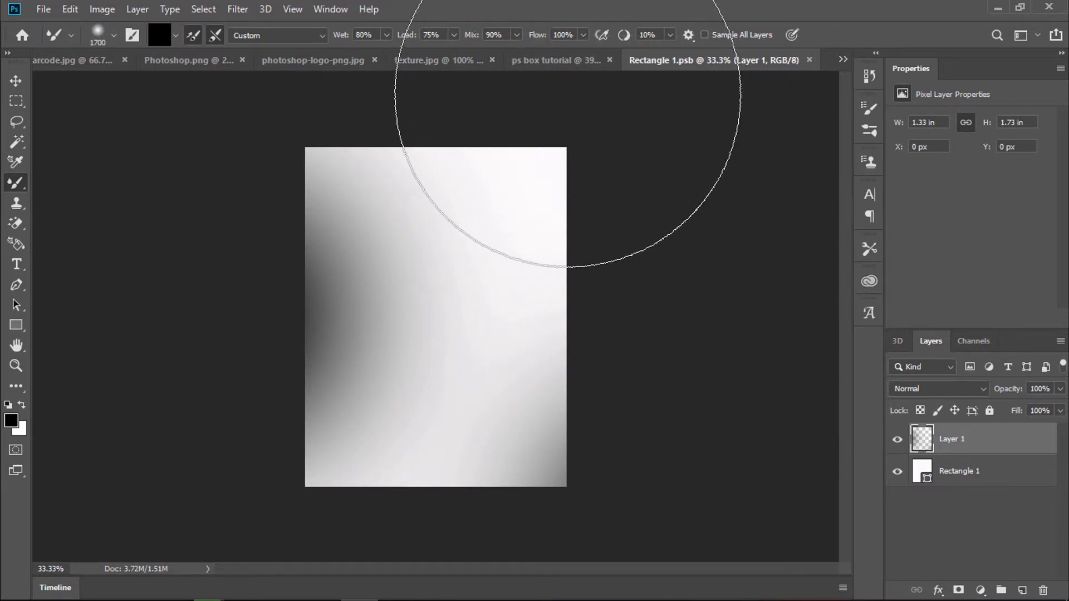
{"action": "left_click", "coordinate": [556, 60]}
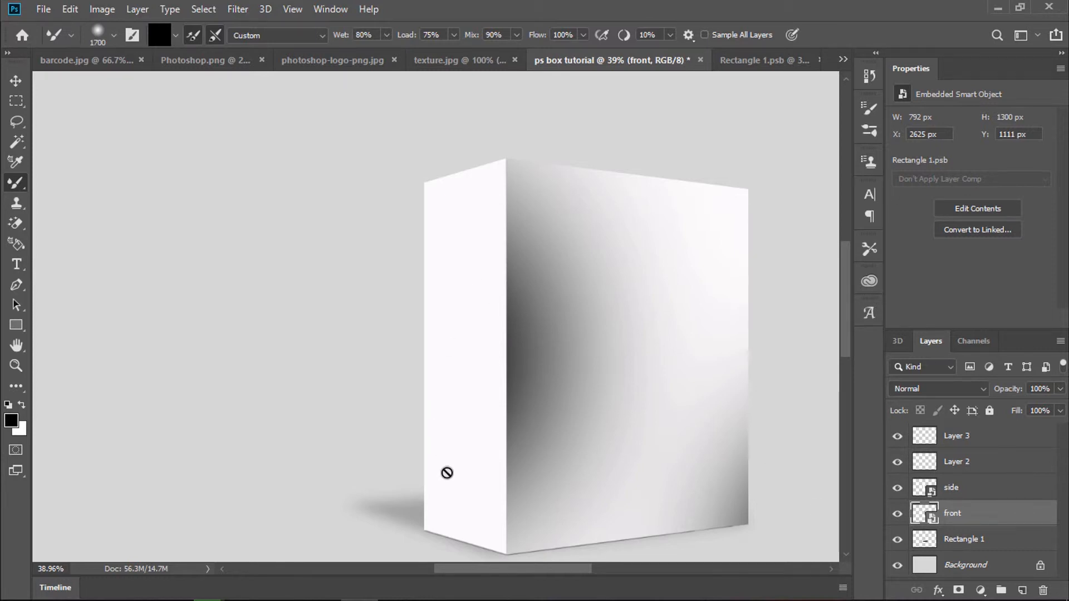
Step: Open the box's side layer contents, Rectangle 2.psb, for editing
{"action": "left_click", "coordinate": [963, 490]}
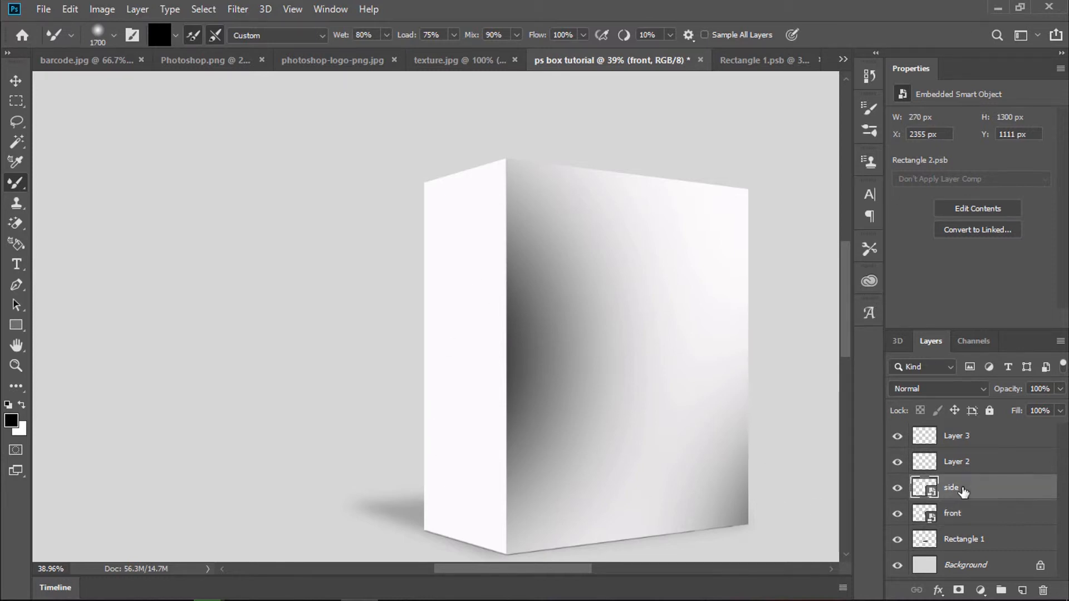
{"action": "right_click", "coordinate": [962, 490]}
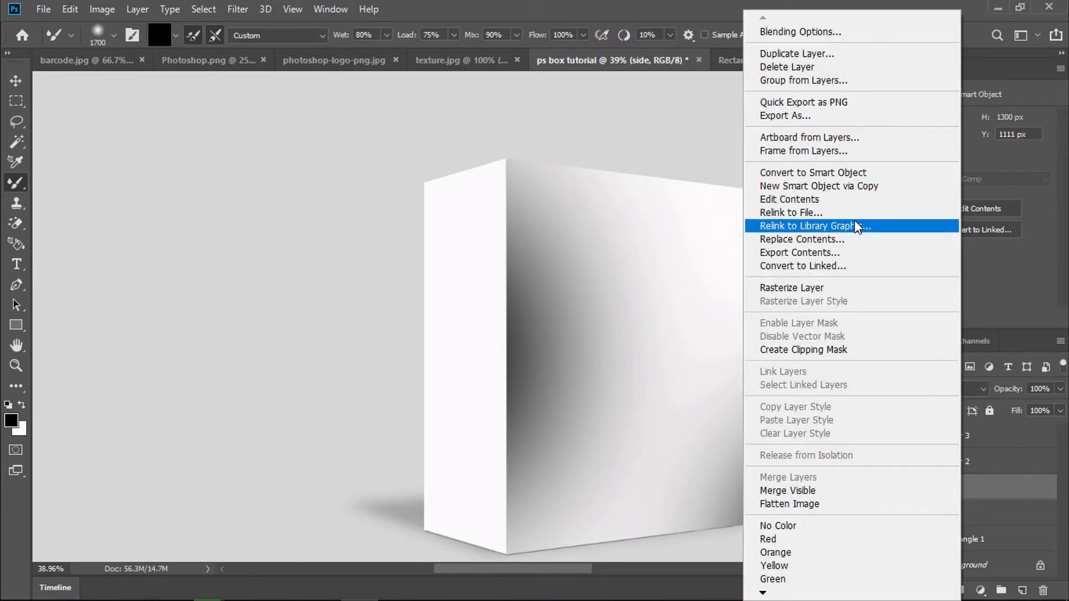
{"action": "left_click", "coordinate": [850, 203]}
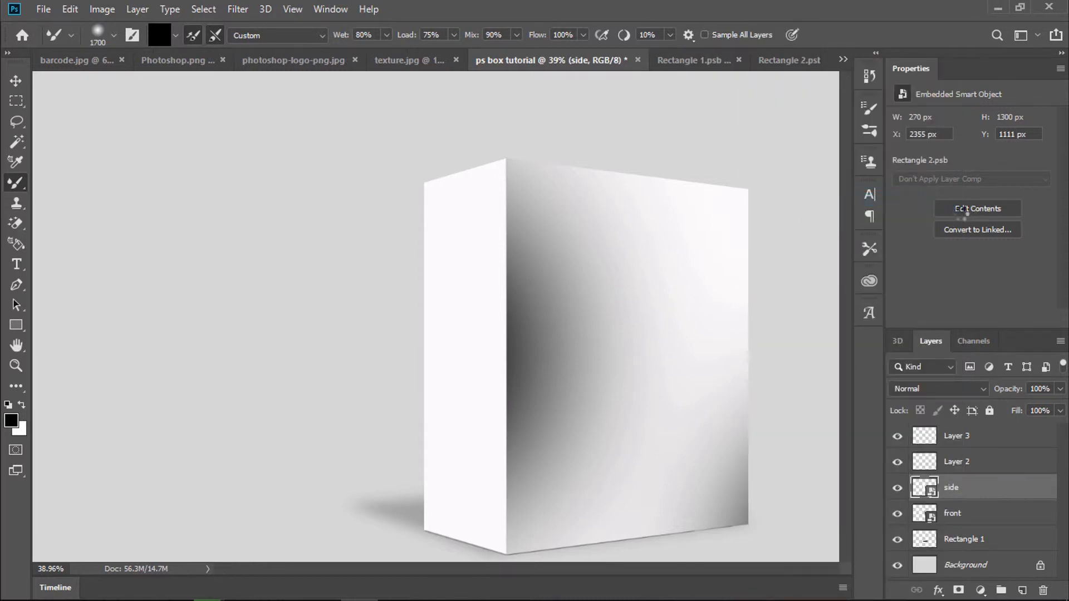
{"action": "left_click", "coordinate": [963, 209]}
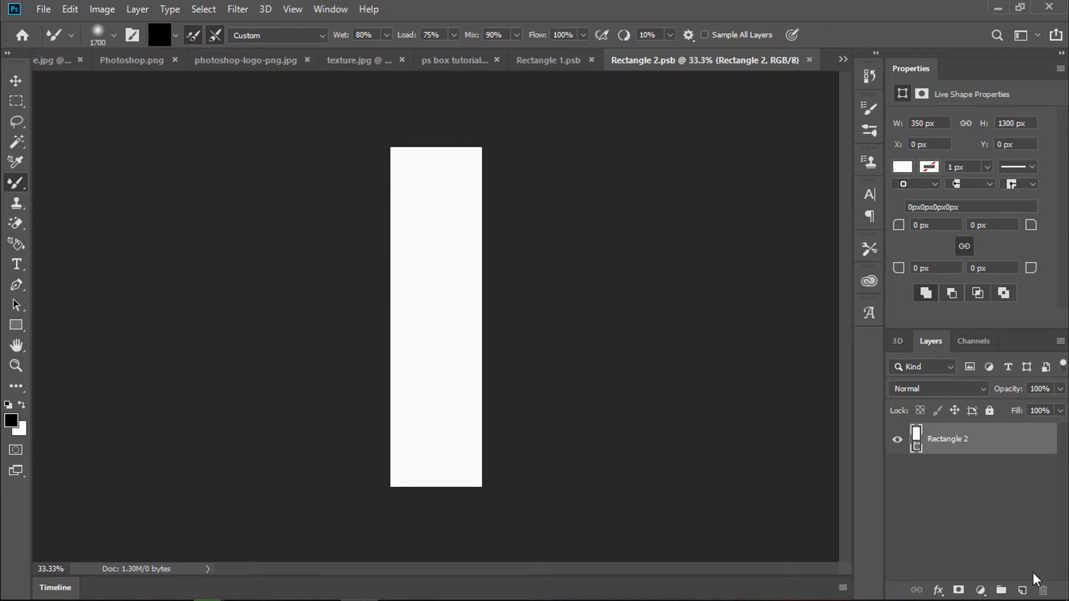
Step: Shade the narrow rectangle on a new layer and fade it to 58% opacity
{"action": "left_click", "coordinate": [1022, 590]}
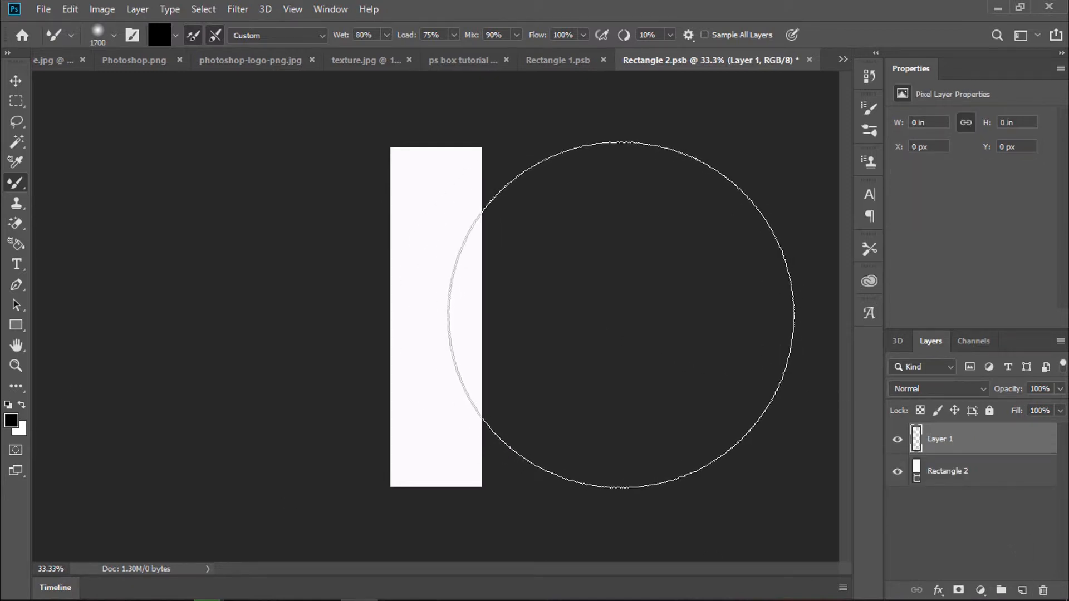
{"action": "left_click", "coordinate": [619, 314]}
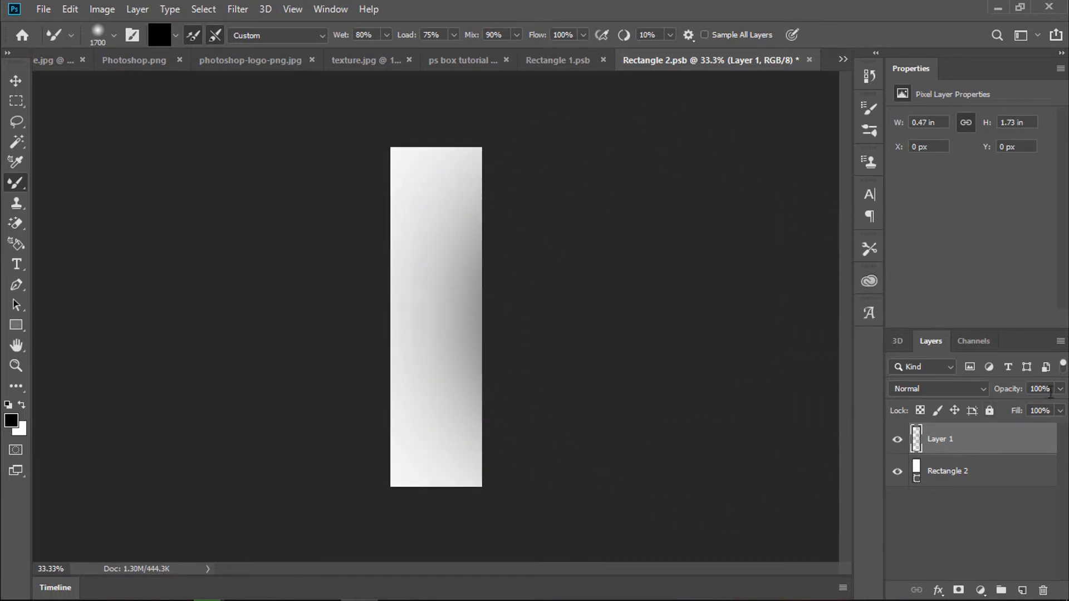
{"action": "left_click", "coordinate": [1060, 389]}
{"action": "left_click", "coordinate": [1028, 407]}
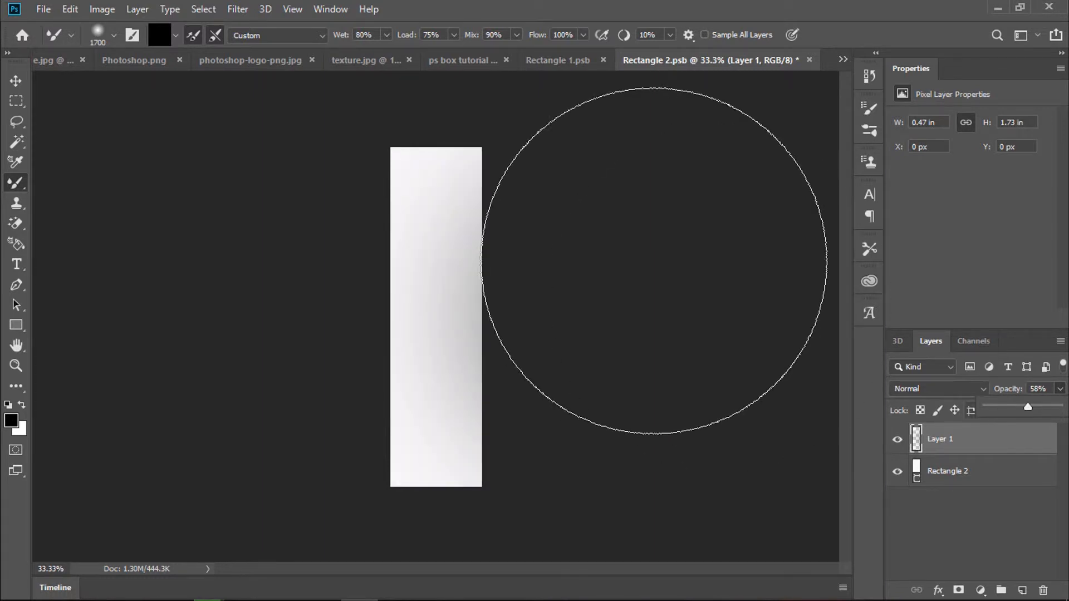
{"action": "left_click", "coordinate": [577, 60]}
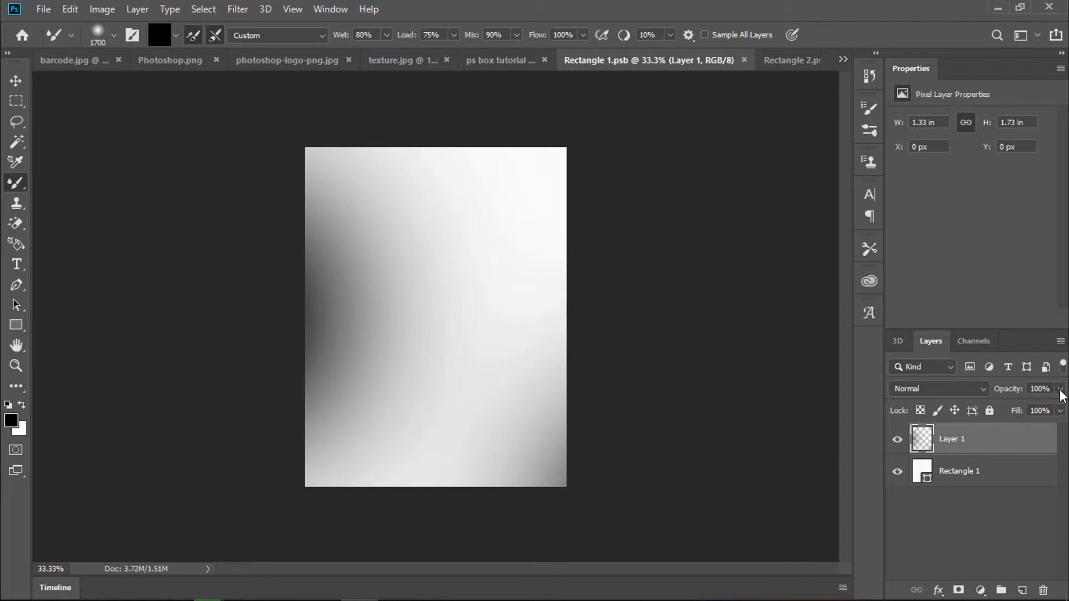
{"action": "left_click", "coordinate": [1060, 388]}
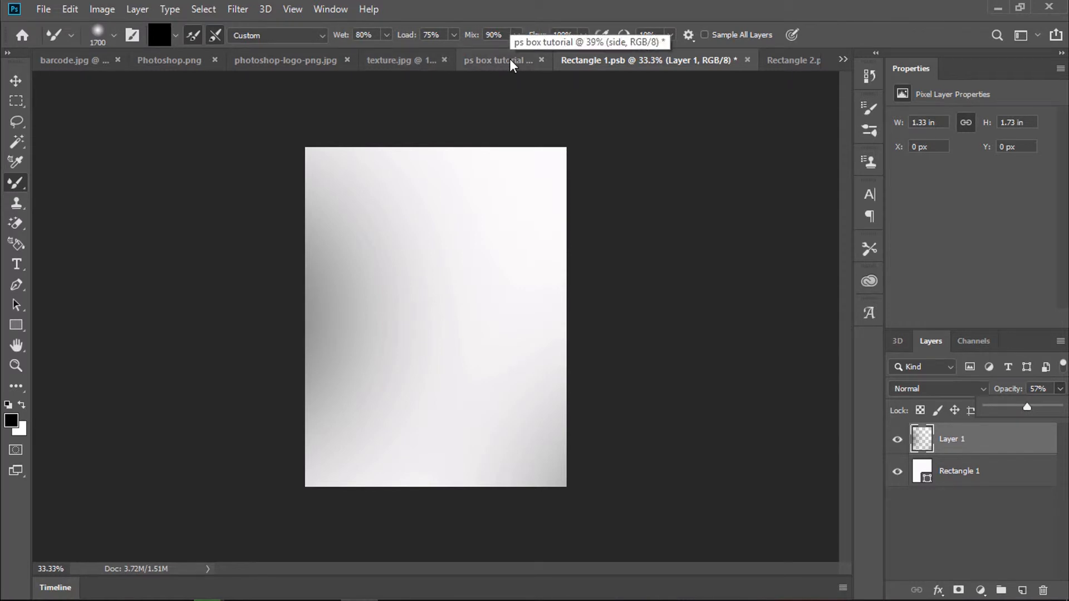
Step: Save both Rectangle 1.psb and Rectangle 2.psb panel contents
{"action": "key", "text": "ctrl+s"}
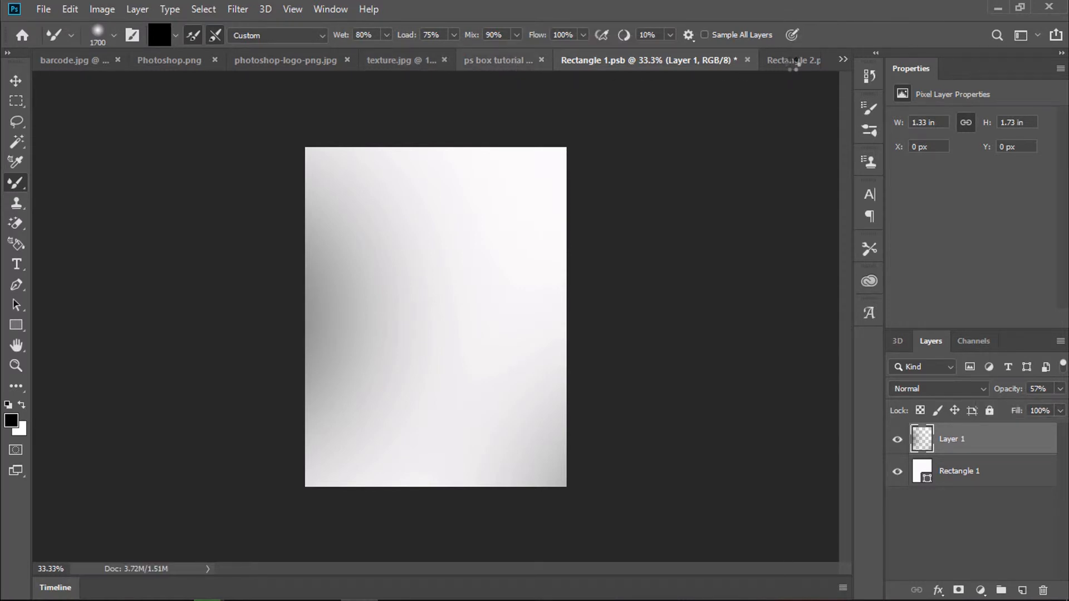
{"action": "left_click", "coordinate": [793, 60]}
{"action": "key", "text": "ctrl+s"}
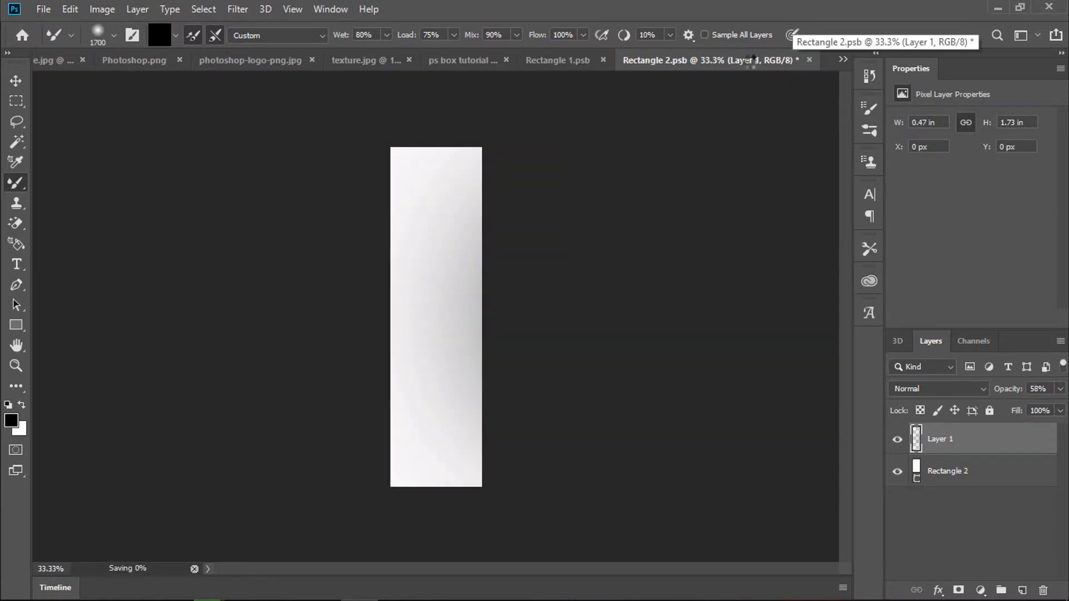
Step: Check the updated shading in the ps box tutorial mockup, then go back to Rectangle 1.psb
{"action": "left_click", "coordinate": [484, 59]}
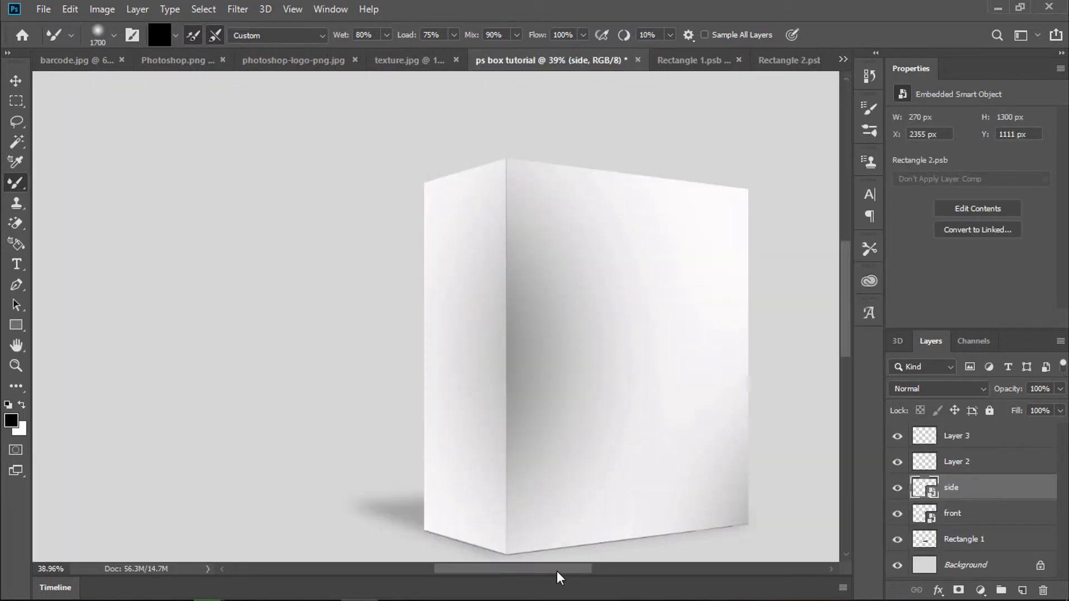
{"action": "left_click_drag", "start_coordinate": [558, 571], "coordinate": [582, 579]}
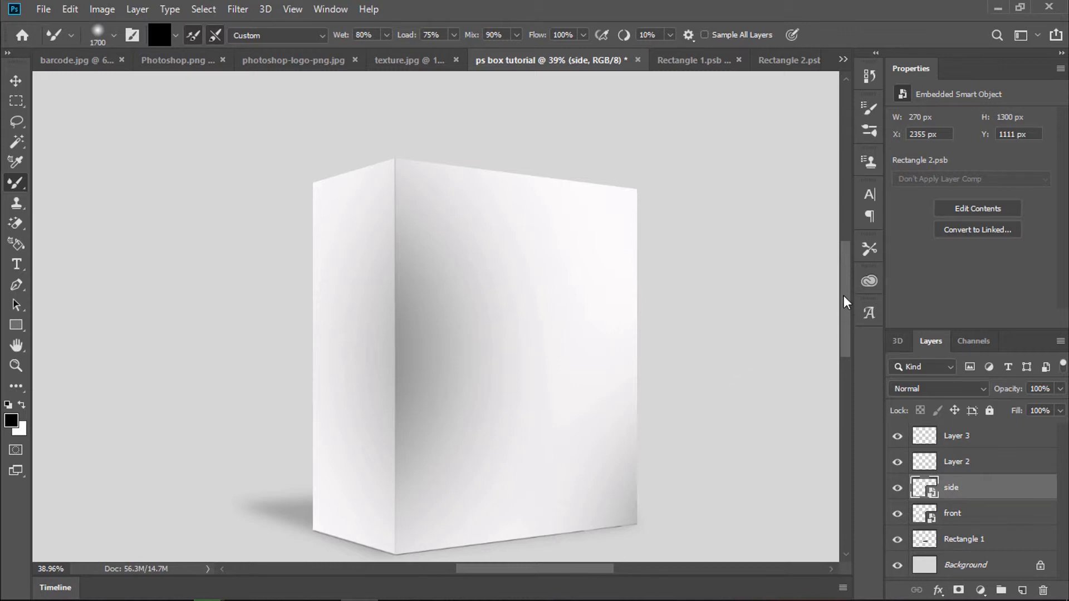
{"action": "left_click_drag", "start_coordinate": [845, 300], "coordinate": [845, 342]}
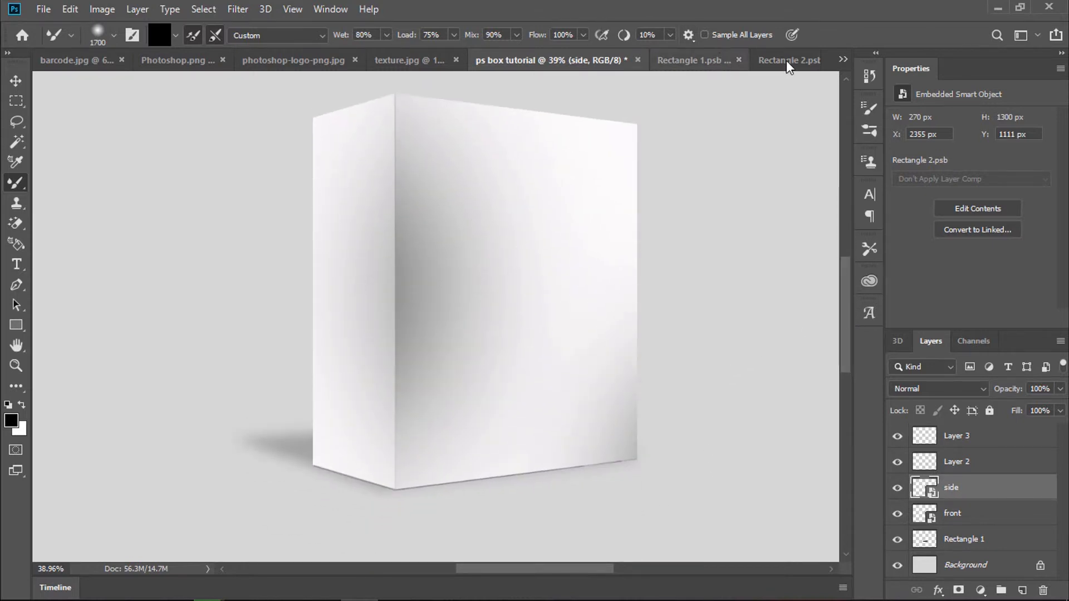
{"action": "left_click", "coordinate": [745, 61]}
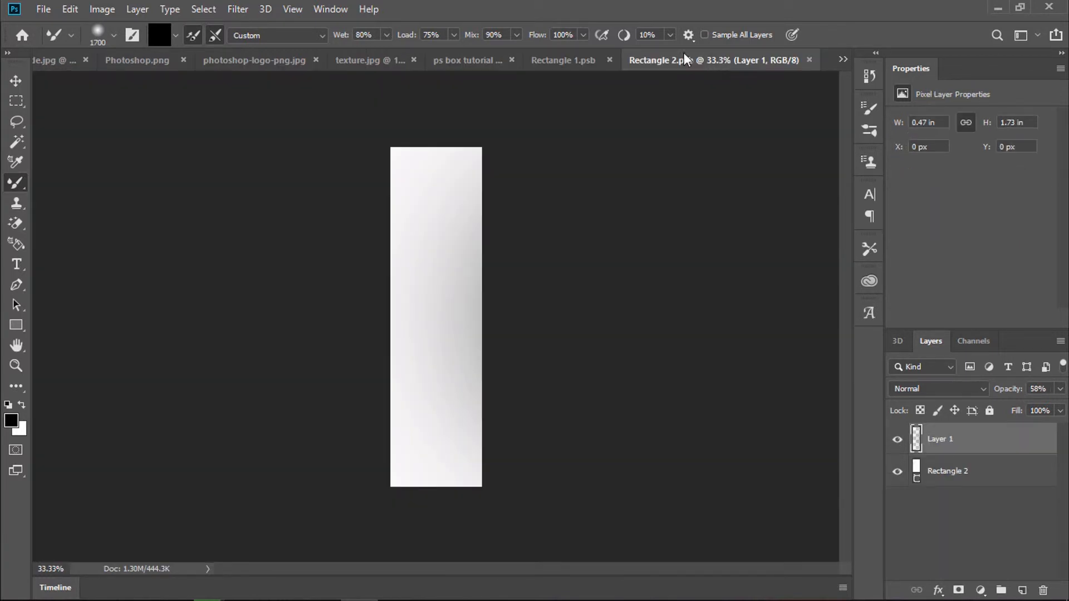
{"action": "left_click", "coordinate": [563, 60]}
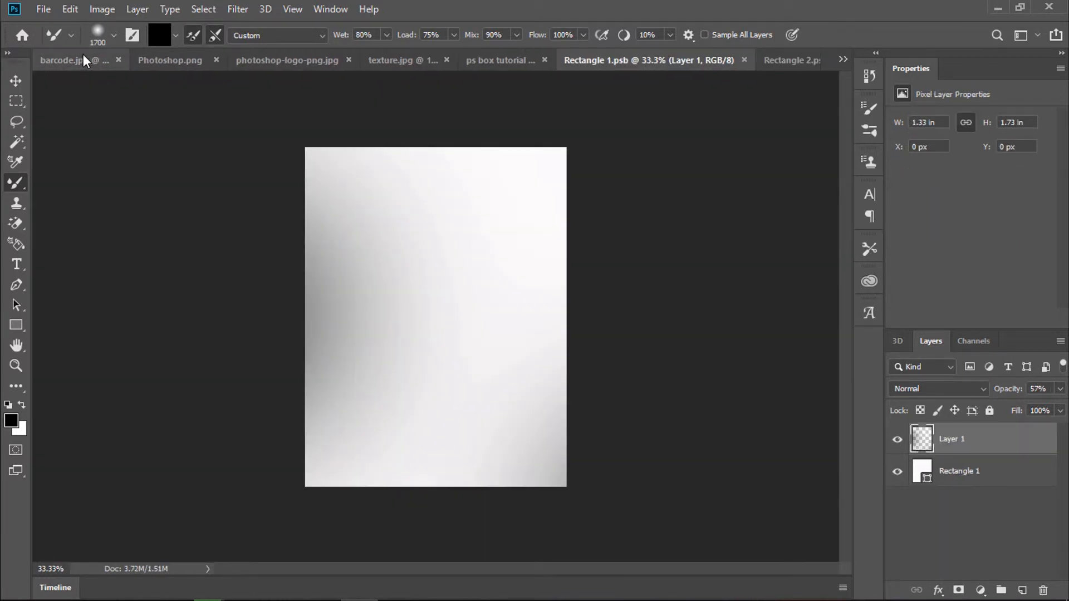
Step: Copy the Ps logo from photoshop-logo-png.jpg onto the front panel in Rectangle 1.psb
{"action": "left_click", "coordinate": [183, 59]}
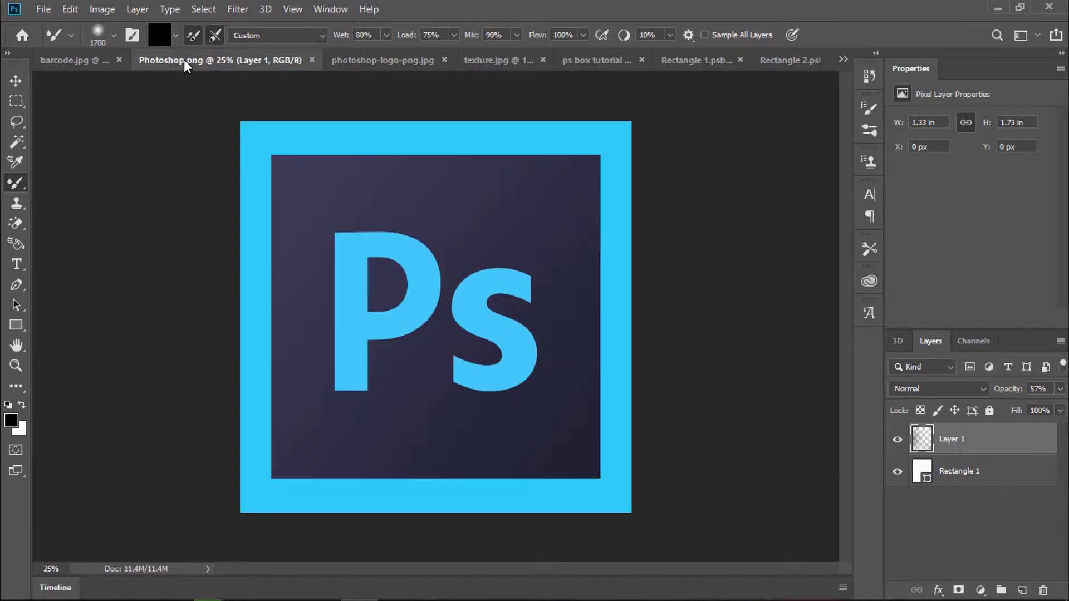
{"action": "left_click", "coordinate": [373, 57]}
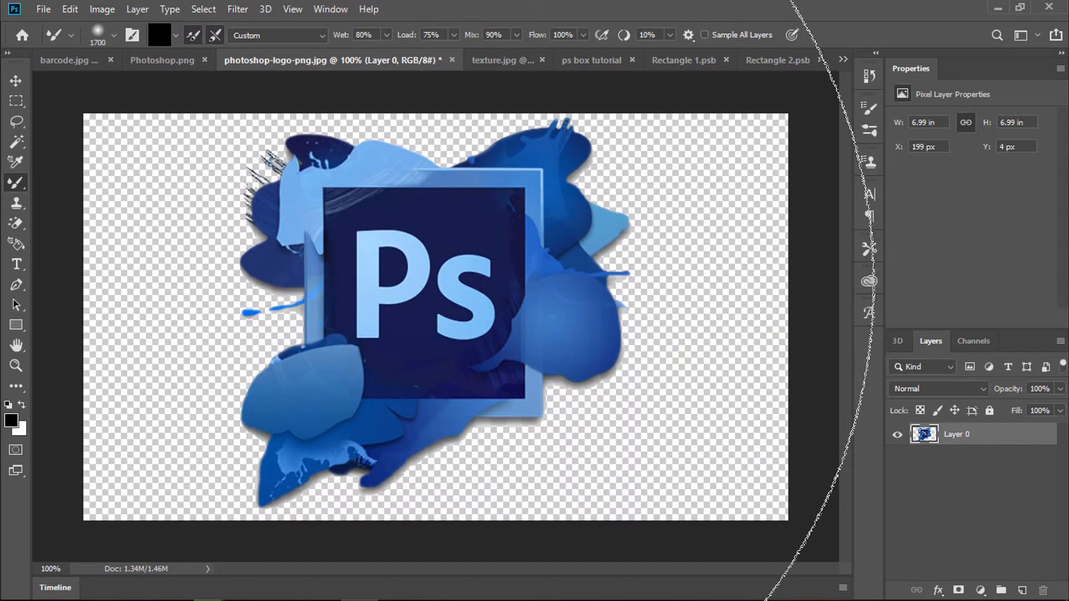
{"action": "left_click", "coordinate": [25, 79]}
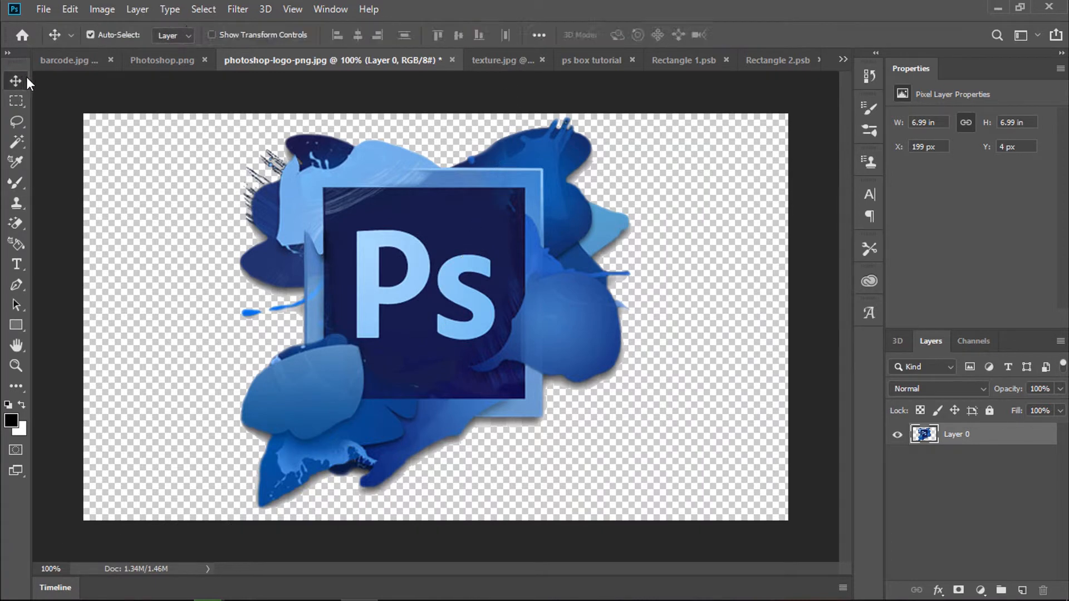
{"action": "left_click", "coordinate": [472, 350]}
{"action": "key", "text": "ctrl+a"}
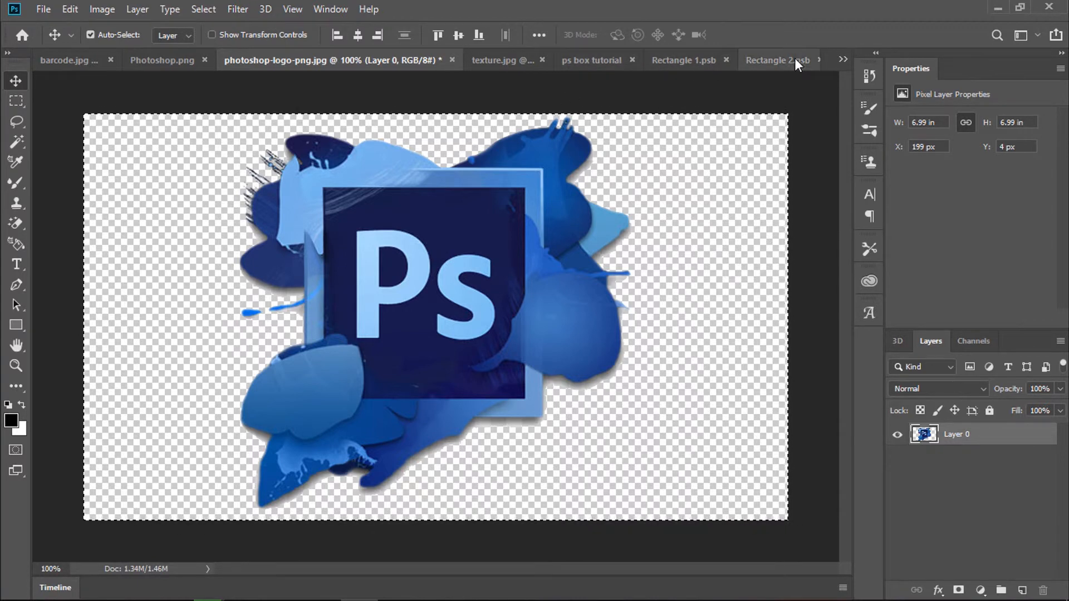
{"action": "left_click", "coordinate": [706, 59]}
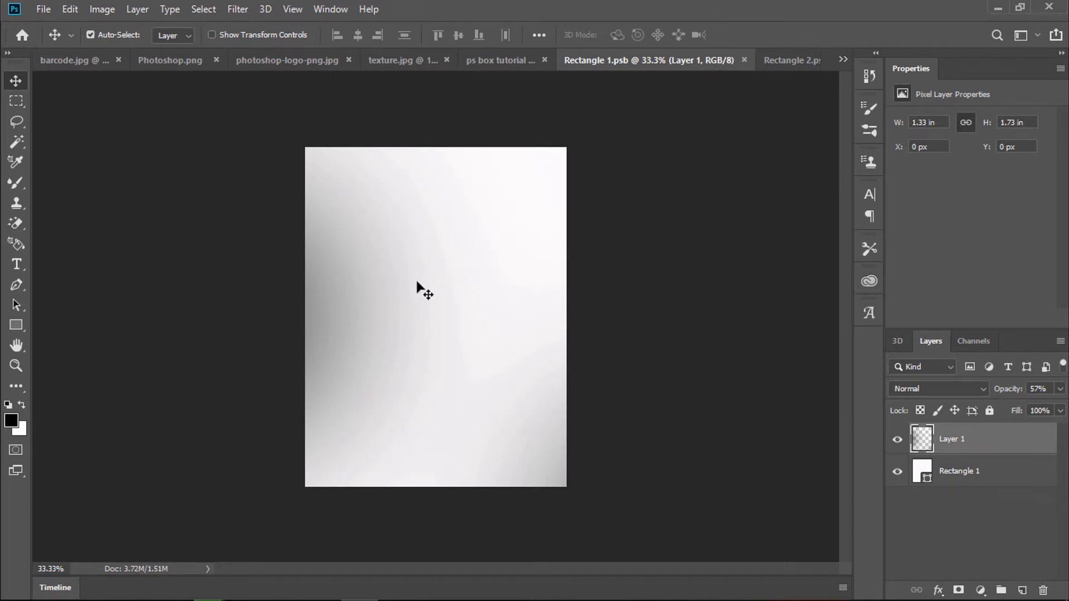
{"action": "left_click_drag", "start_coordinate": [423, 289], "coordinate": [433, 240]}
Step: Copy the purple watercolor texture from texture.jpg and paste it into Rectangle 1.psb
{"action": "left_click", "coordinate": [406, 58]}
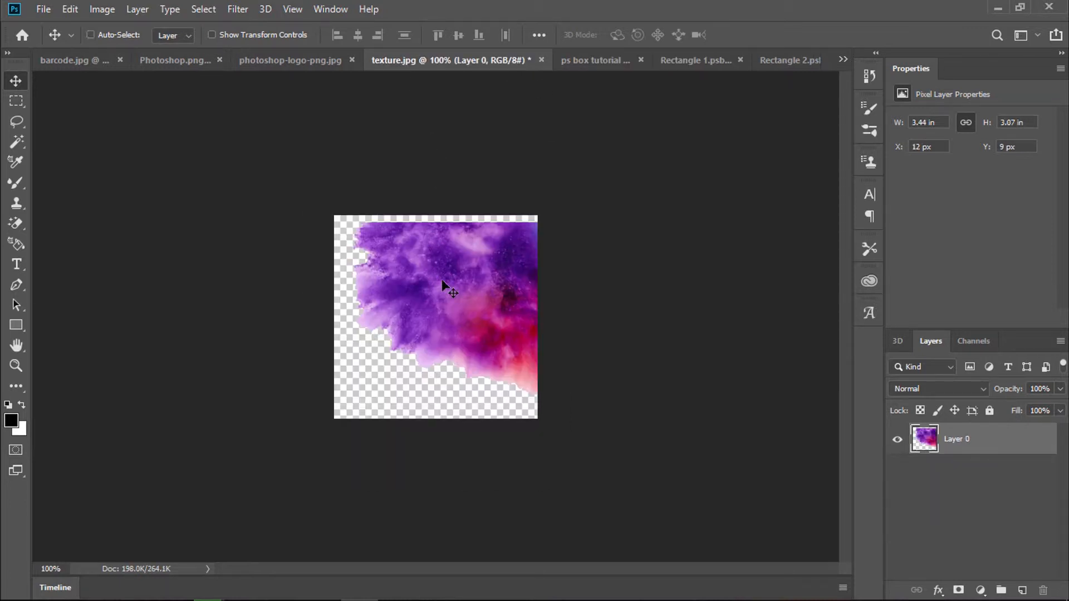
{"action": "key", "text": "ctrl+a"}
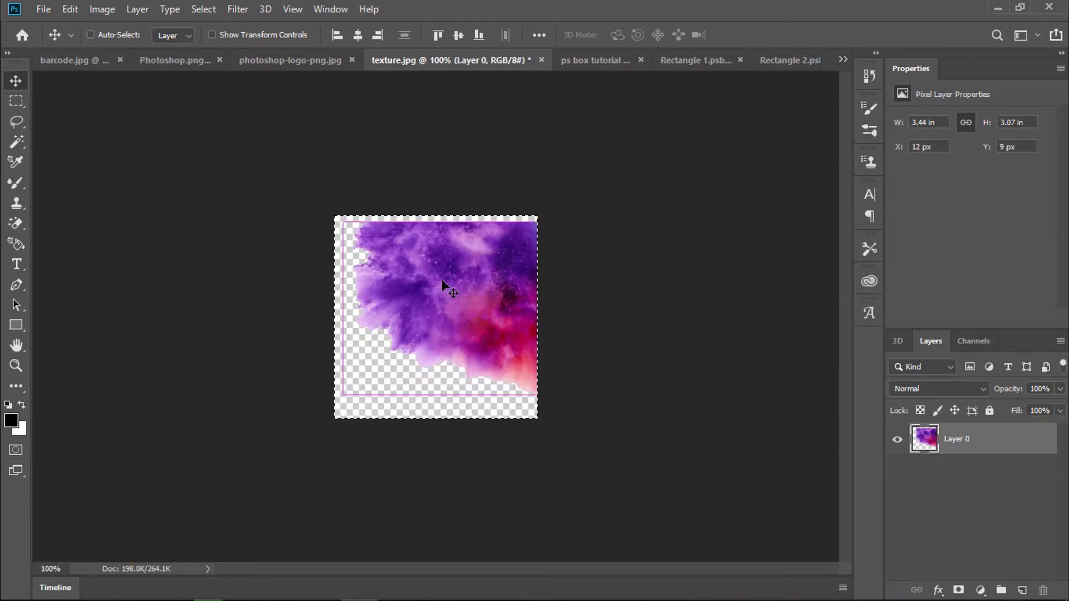
{"action": "left_click", "coordinate": [683, 58]}
{"action": "key", "text": "ctrl+v"}
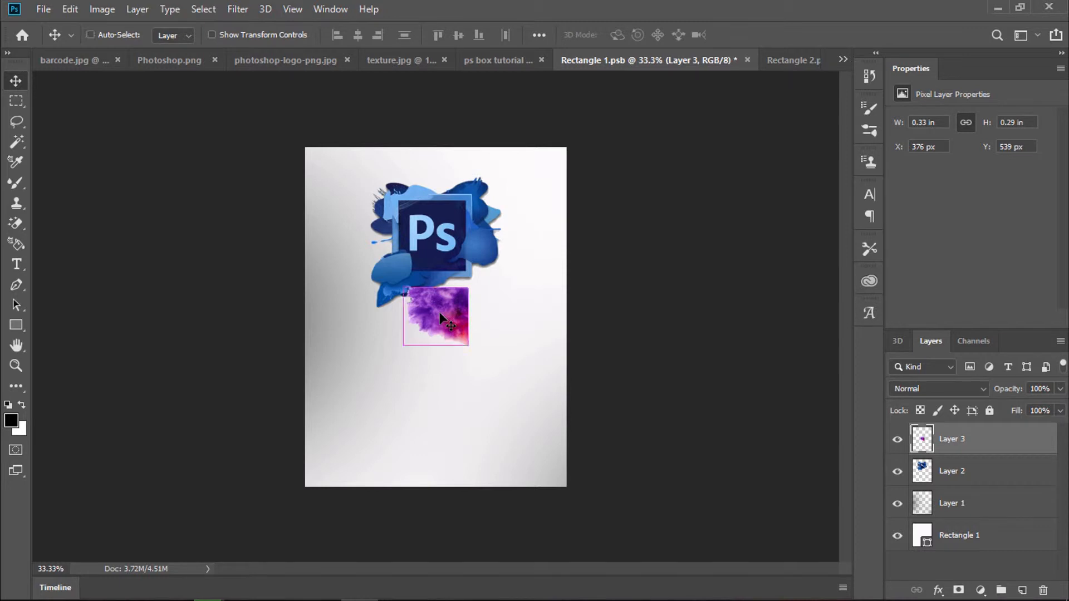
Step: Enlarge the purple texture, rotate it -90° into the top-left corner, and move its layer below the Ps logo
{"action": "key", "text": "ctrl+t"}
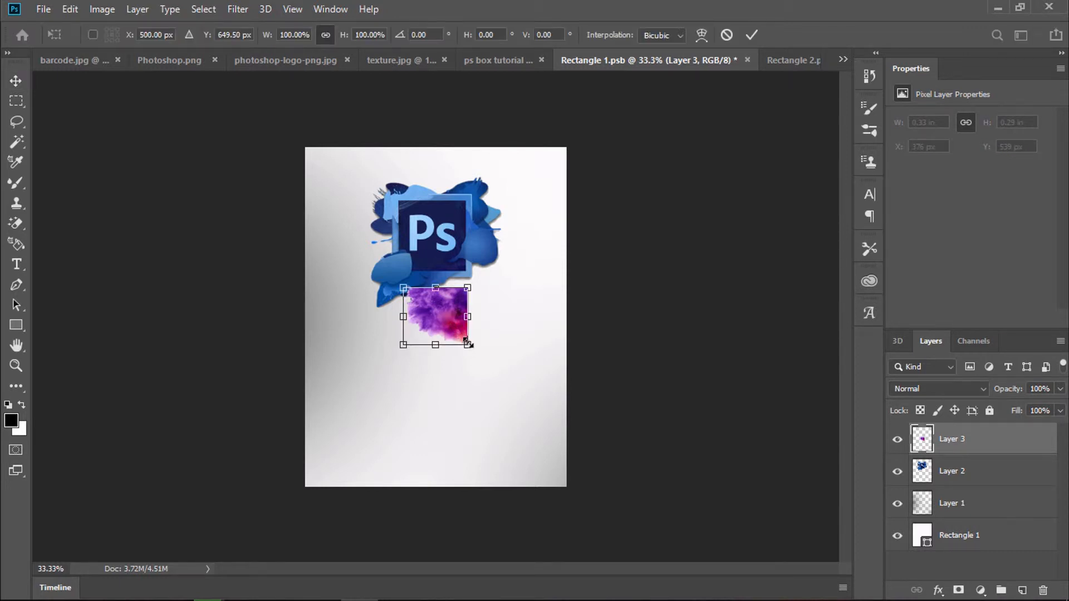
{"action": "left_click_drag", "start_coordinate": [468, 344], "coordinate": [553, 440]}
{"action": "left_click_drag", "start_coordinate": [606, 281], "coordinate": [383, 230]}
{"action": "left_click_drag", "start_coordinate": [516, 344], "coordinate": [397, 203]}
{"action": "left_click_drag", "start_coordinate": [445, 306], "coordinate": [500, 390]}
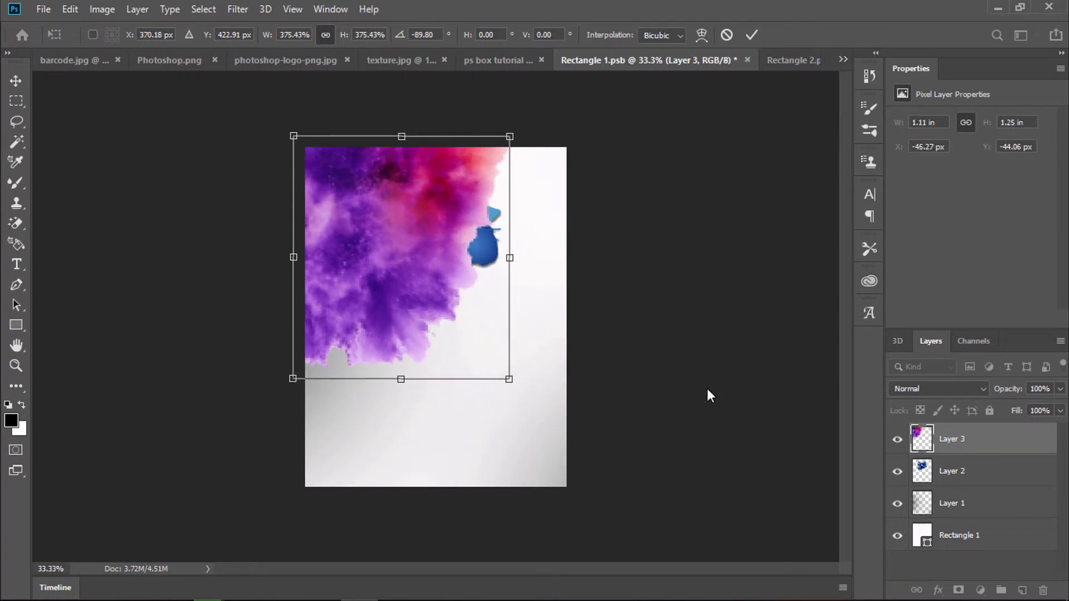
{"action": "left_click_drag", "start_coordinate": [946, 440], "coordinate": [946, 485]}
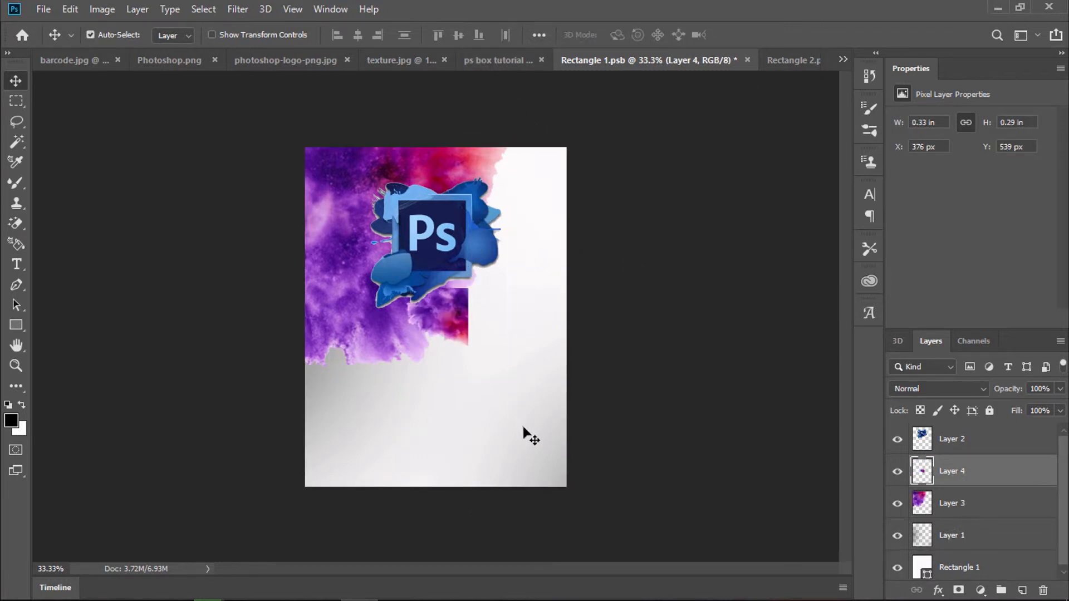
Step: Move Layer 4's purple splash to the bottom-right corner, then enlarge and rotate it
{"action": "key", "text": "ctrl"}
{"action": "left_click_drag", "start_coordinate": [435, 313], "coordinate": [592, 384]}
{"action": "key", "text": "ctrl+t"}
{"action": "key", "text": "Return"}
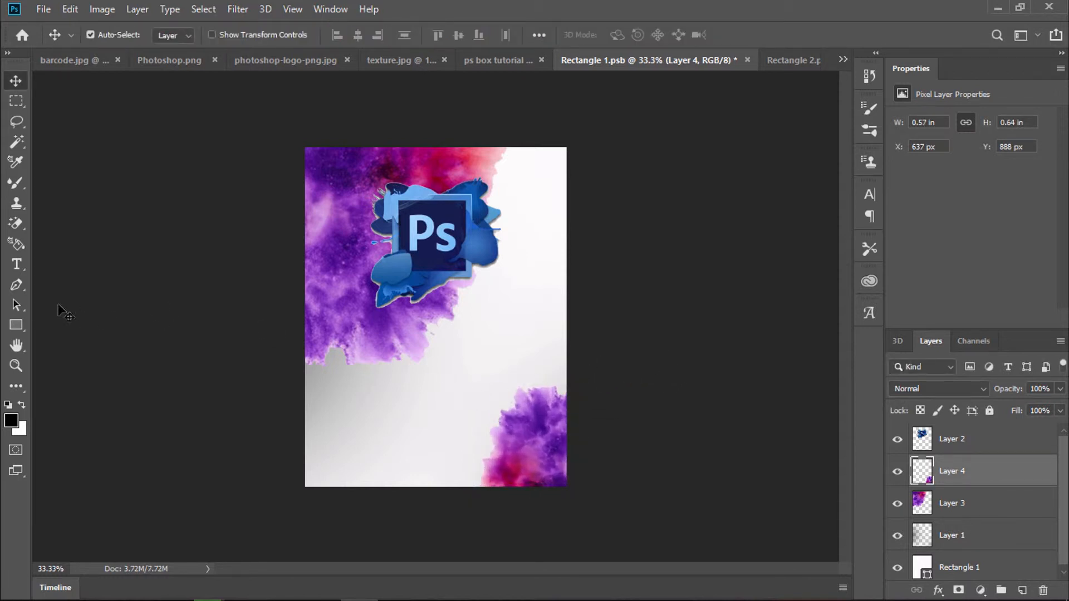
{"action": "left_click", "coordinate": [17, 269]}
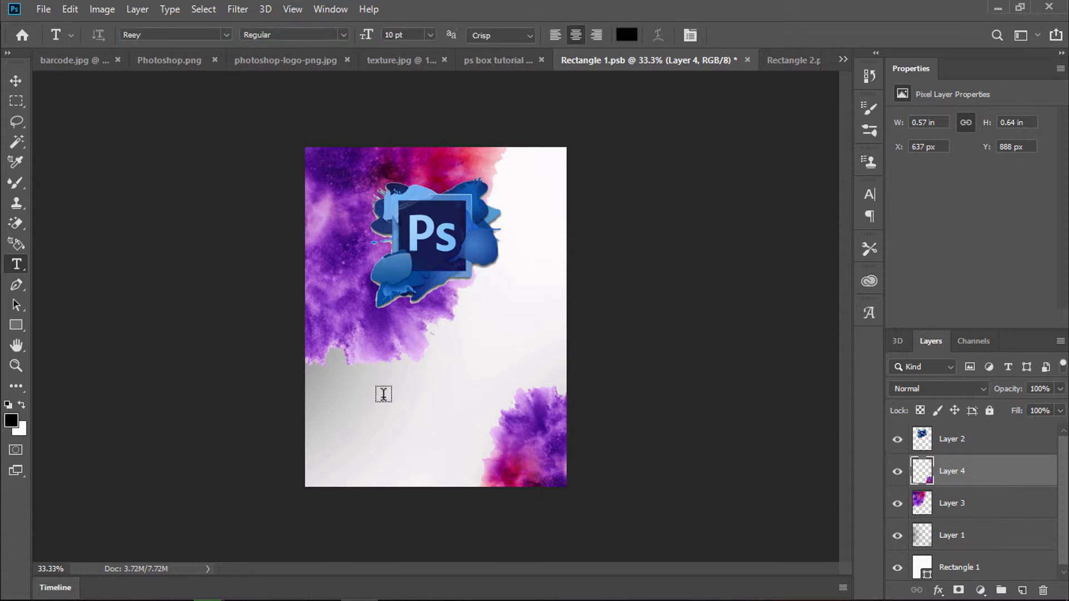
Step: Replace the placeholder text on the lower front panel with the signature name in Reey
{"action": "left_click", "coordinate": [384, 394]}
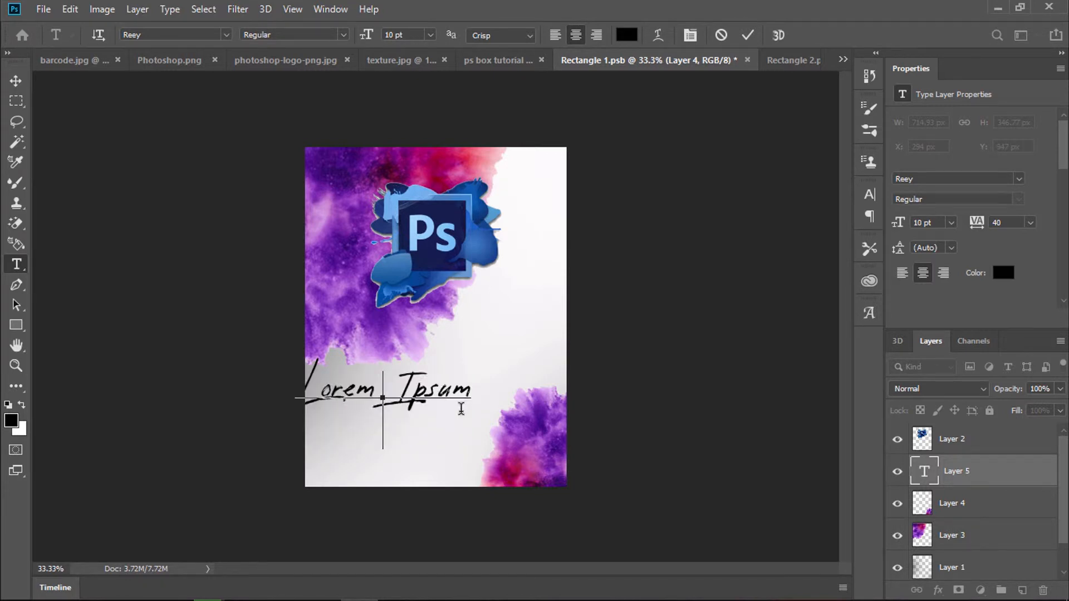
{"action": "key", "text": "BackSpace"}
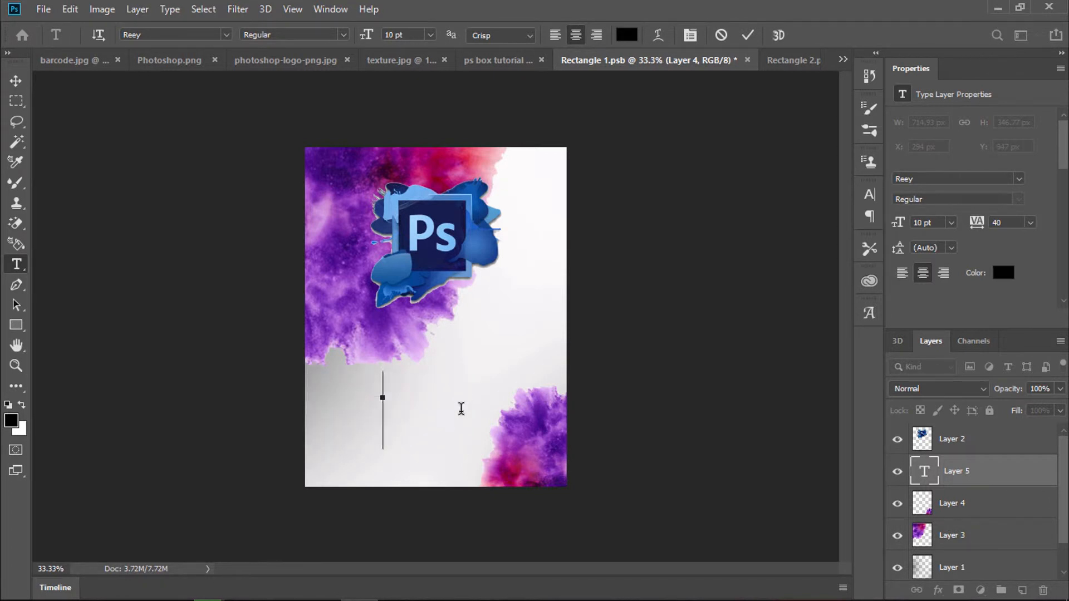
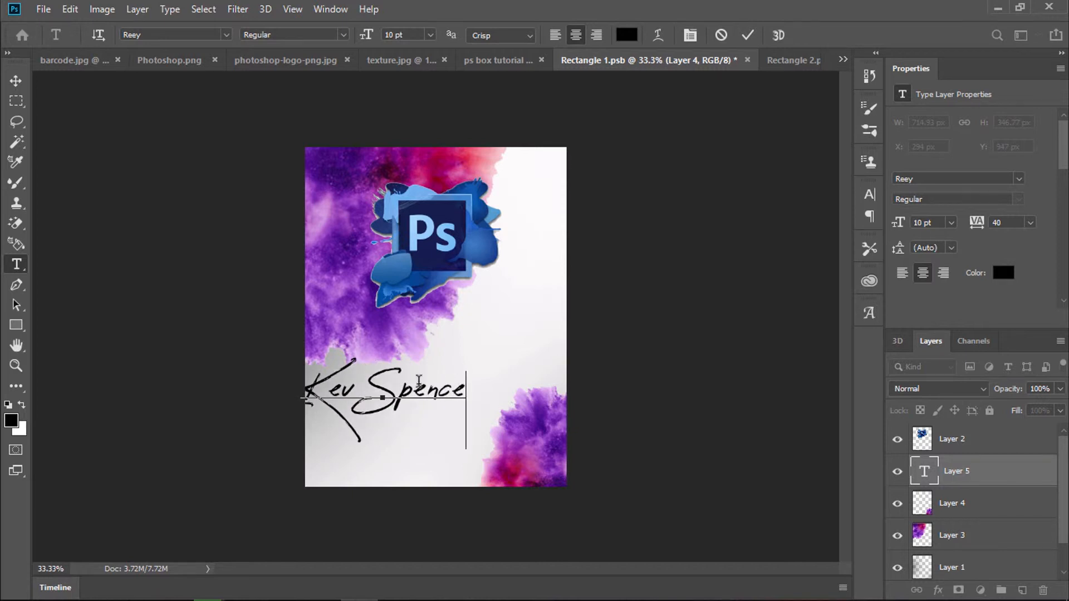
Step: Tilt the name about -35°, enlarge it diagonally across the panel, and switch to Rectangle 2.psb
{"action": "key", "text": "ctrl"}
{"action": "left_click_drag", "start_coordinate": [413, 410], "coordinate": [465, 385]}
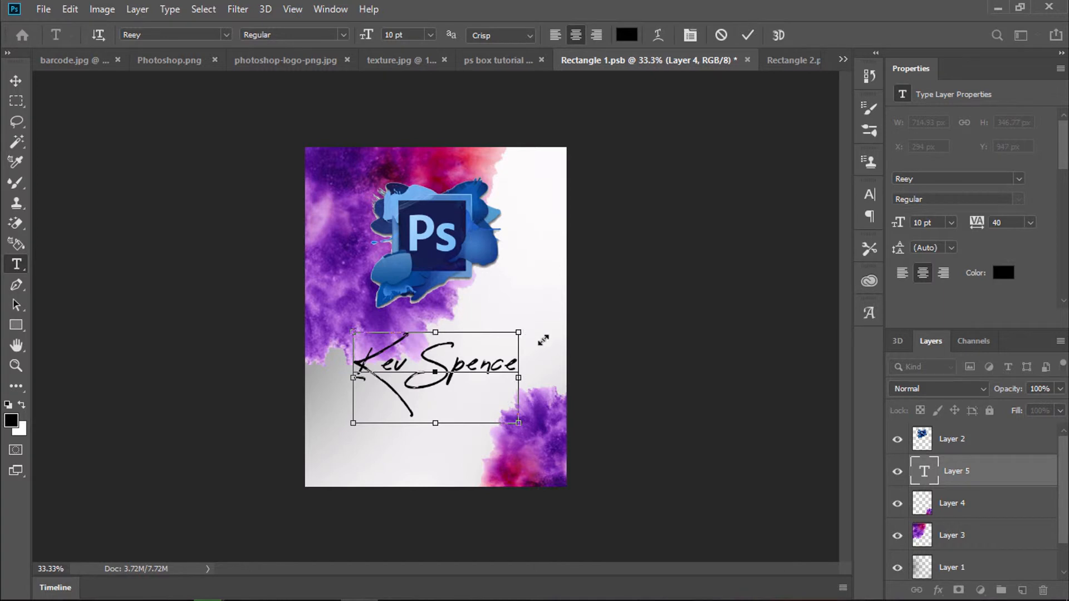
{"action": "left_click_drag", "start_coordinate": [527, 326], "coordinate": [472, 302]}
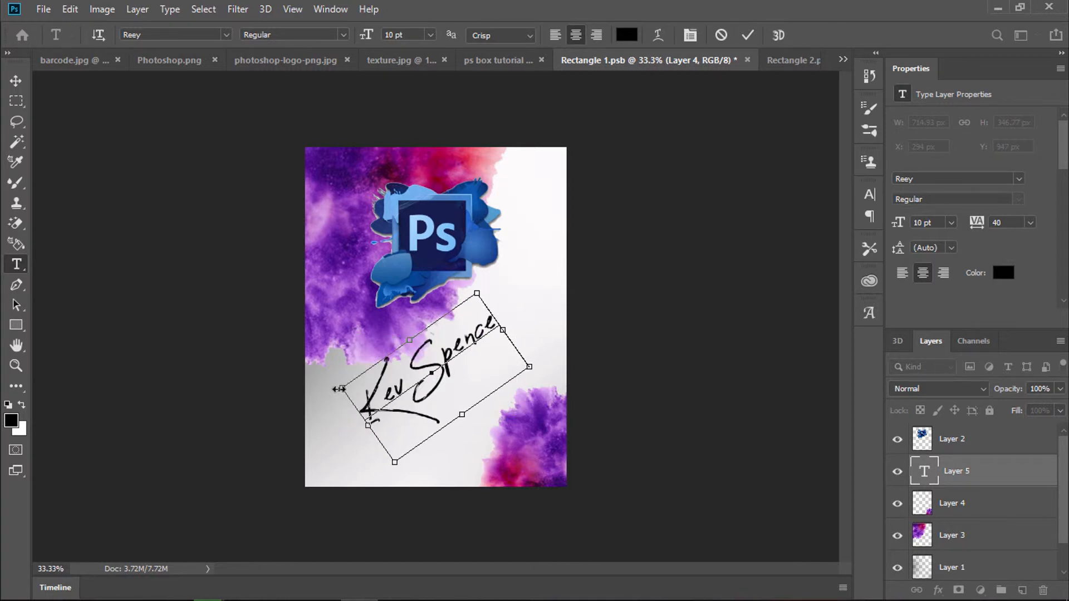
{"action": "left_click_drag", "start_coordinate": [338, 388], "coordinate": [293, 389]}
{"action": "left_click_drag", "start_coordinate": [450, 376], "coordinate": [477, 378]}
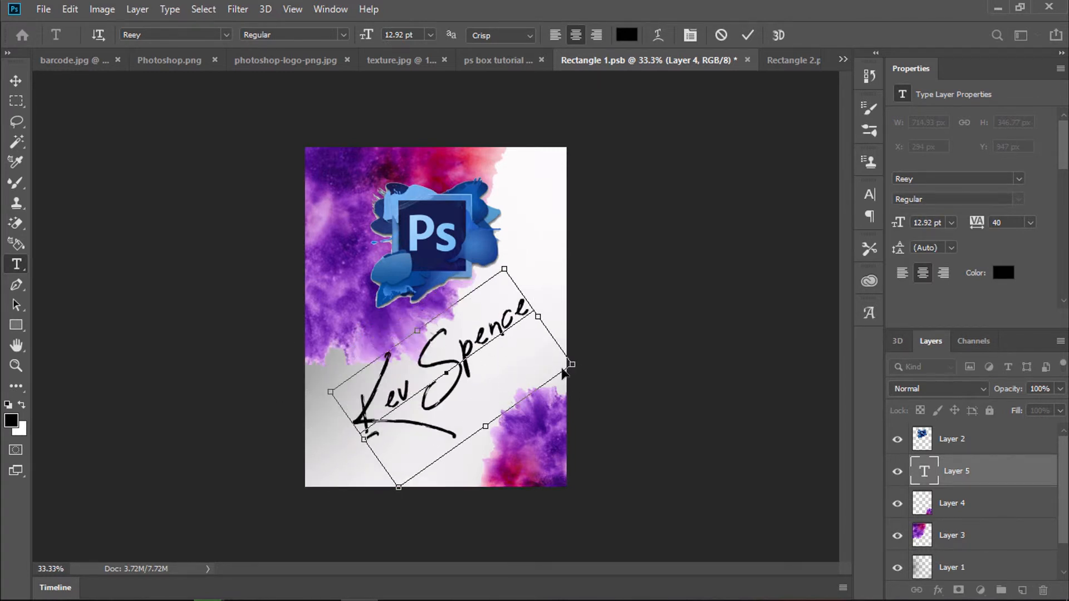
{"action": "key", "text": "ctrl"}
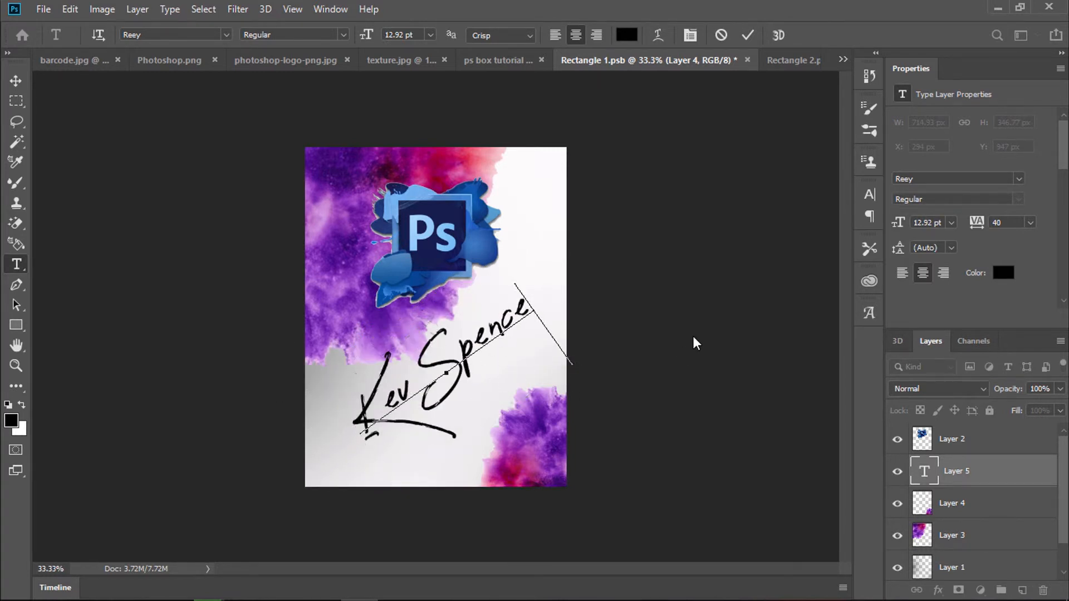
{"action": "left_click", "coordinate": [696, 342]}
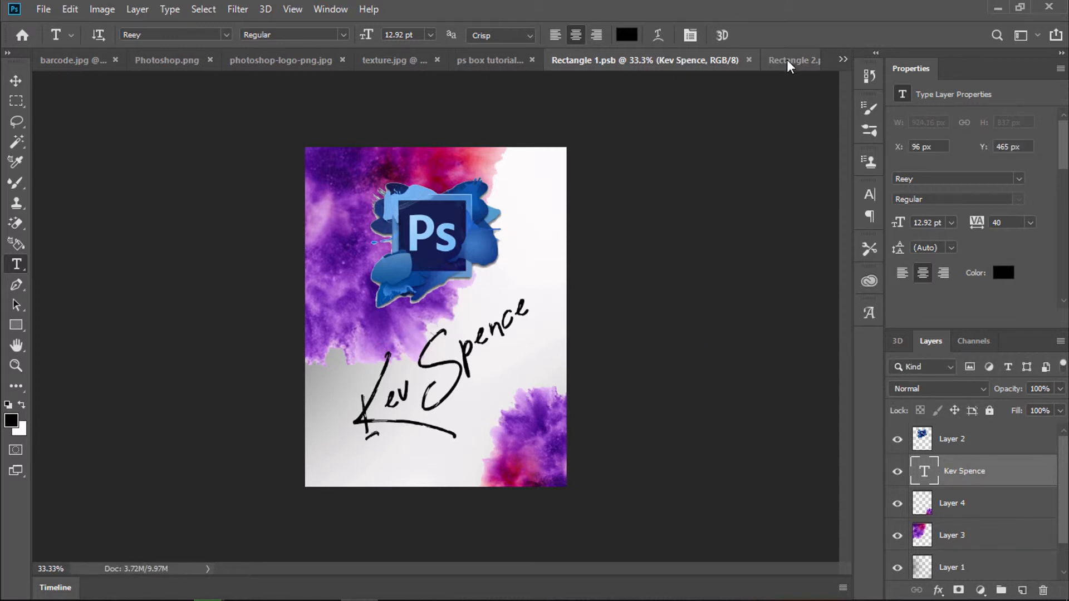
{"action": "left_click", "coordinate": [789, 62]}
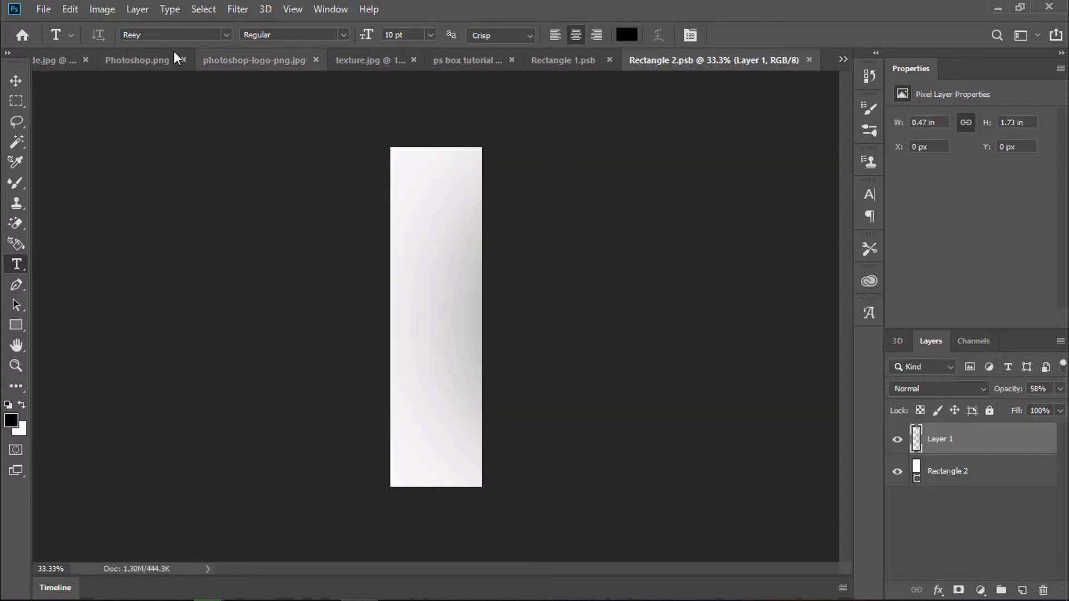
Step: Paste the watercolor texture from texture.jpg into Rectangle 2.psb as a new layer
{"action": "left_click", "coordinate": [370, 60]}
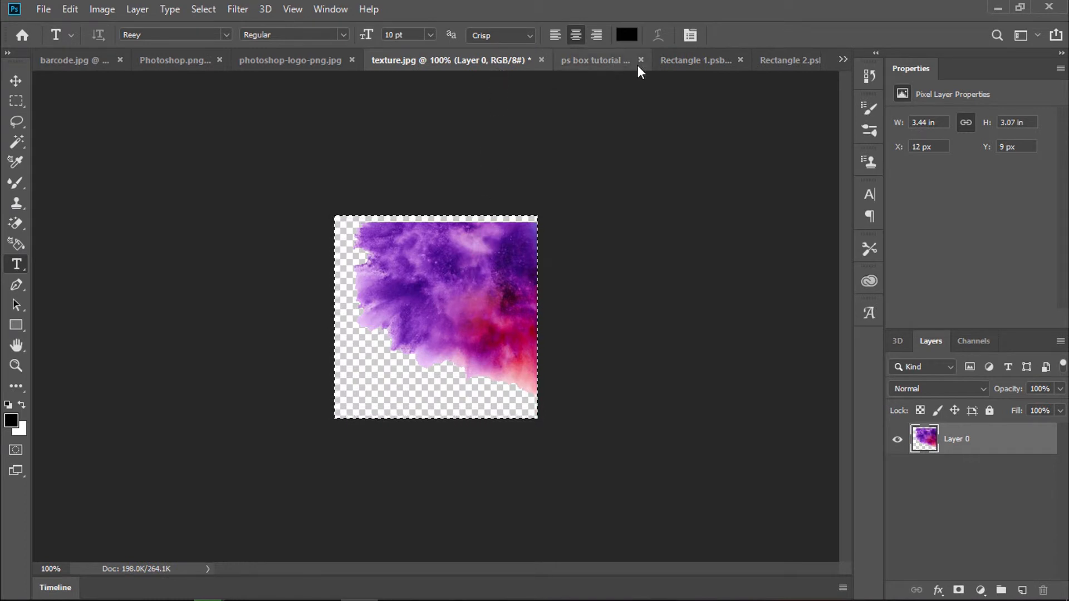
{"action": "left_click", "coordinate": [766, 61]}
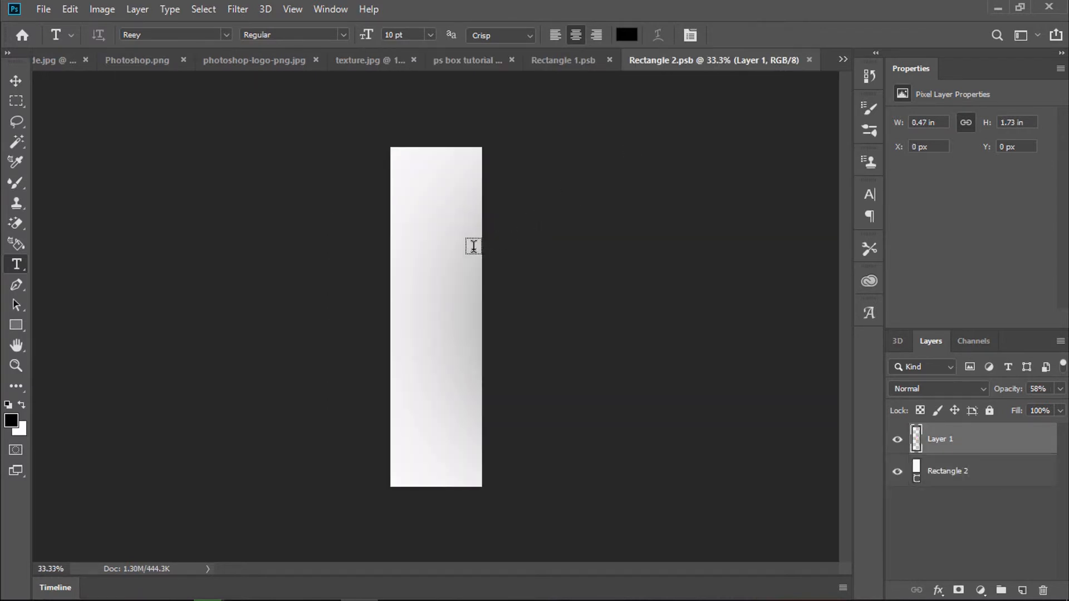
{"action": "key", "text": "ctrl+v"}
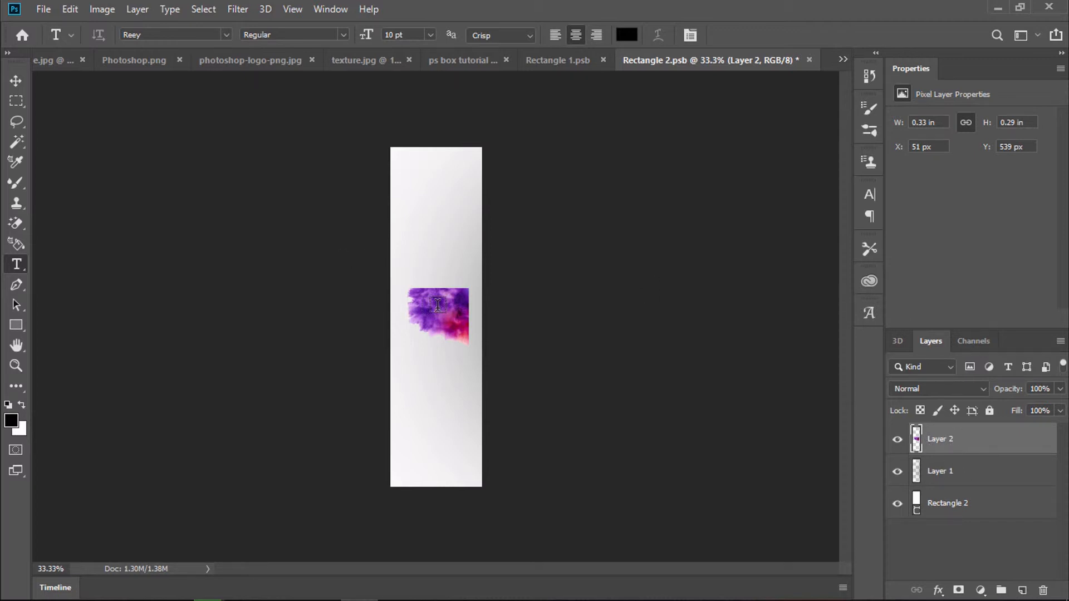
Step: Flip the texture horizontally, rotate it 90°, and scale it to about 344% over the panel's upper half
{"action": "key", "text": "ctrl+t"}
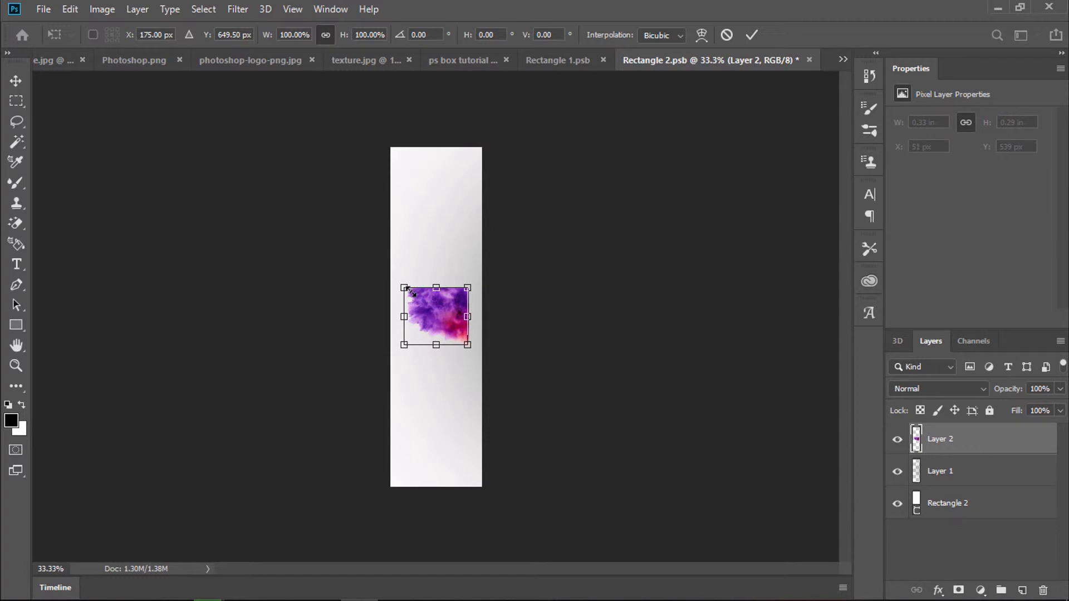
{"action": "right_click", "coordinate": [426, 298]}
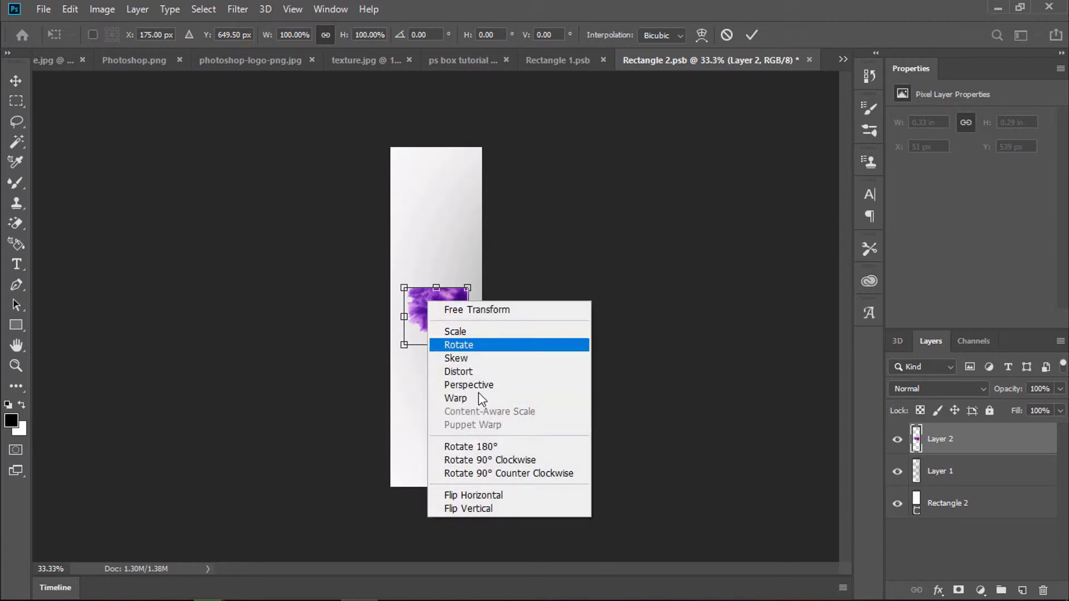
{"action": "left_click", "coordinate": [493, 495]}
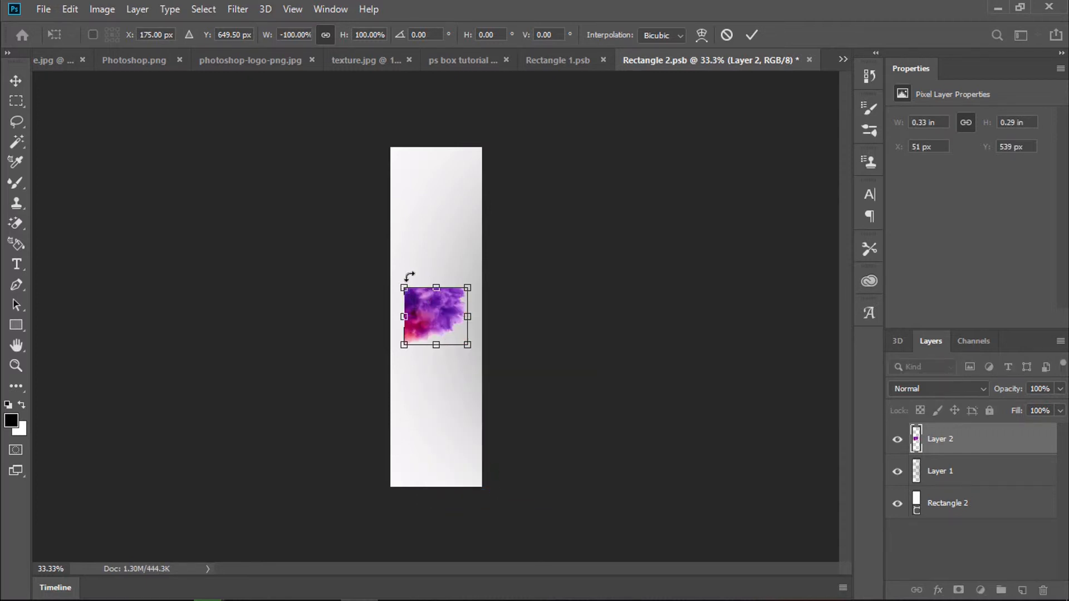
{"action": "left_click_drag", "start_coordinate": [398, 275], "coordinate": [501, 253]}
{"action": "left_click_drag", "start_coordinate": [464, 284], "coordinate": [590, 146]}
{"action": "left_click_drag", "start_coordinate": [511, 225], "coordinate": [456, 229]}
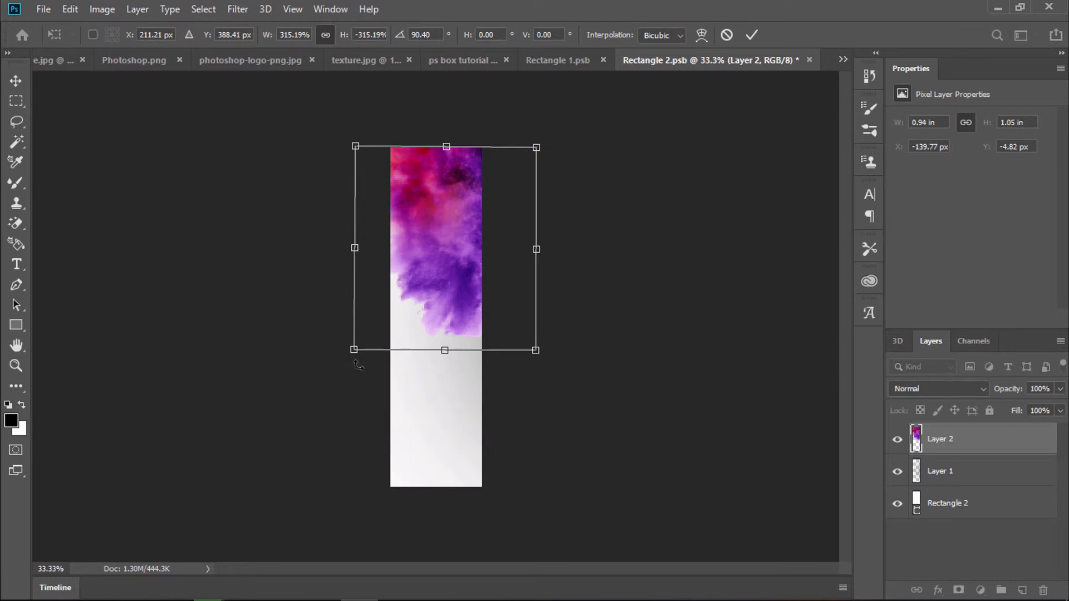
{"action": "left_click_drag", "start_coordinate": [353, 349], "coordinate": [336, 368]}
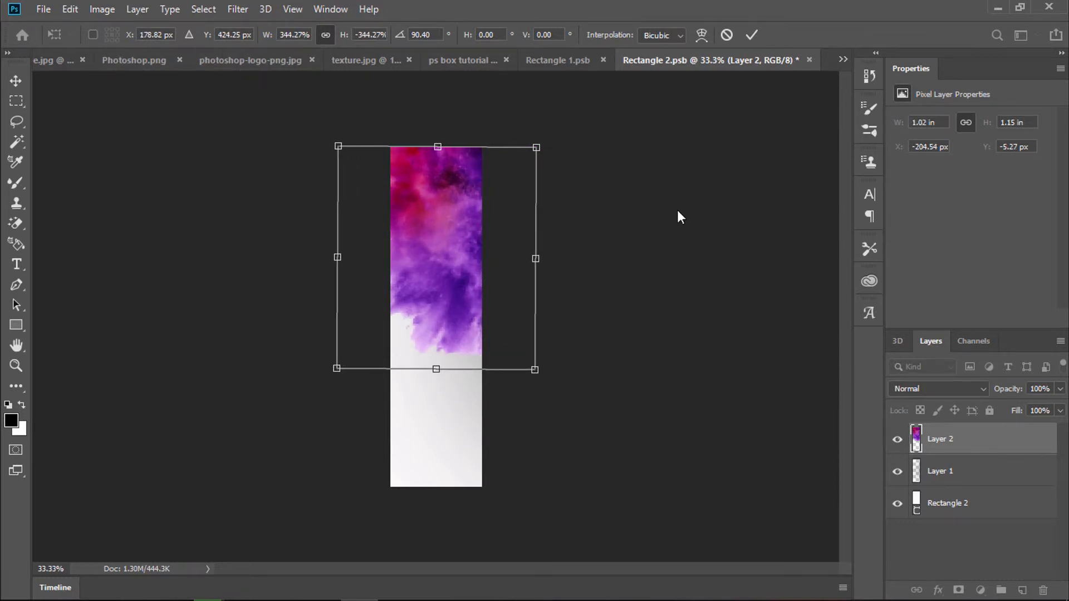
{"action": "key", "text": "t"}
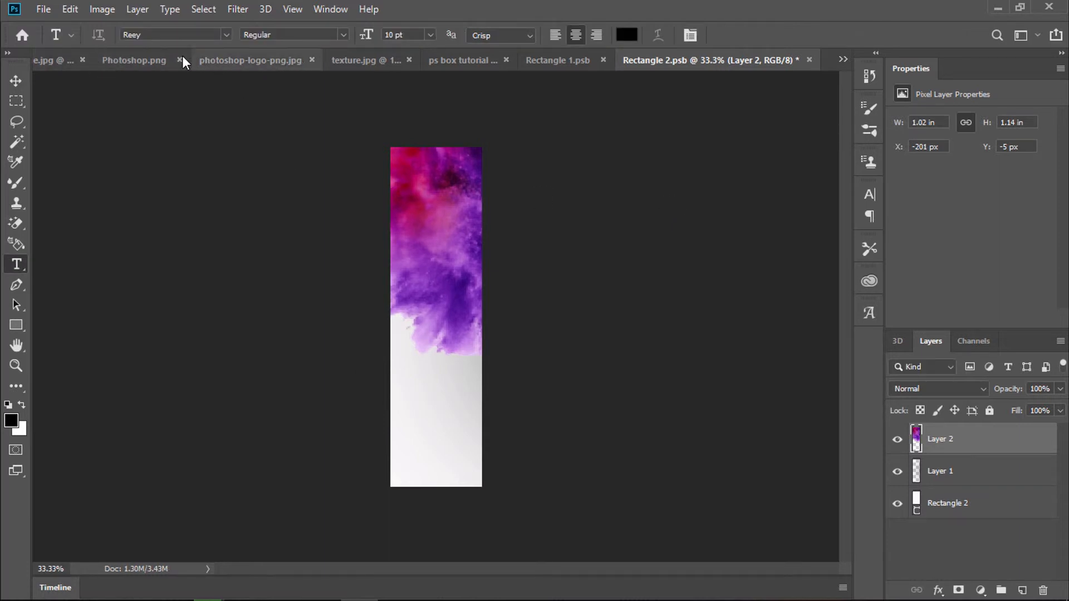
Step: Paste the barcode from barcode.jpg into Rectangle 2.psb, shrink it to about half, and move it down
{"action": "left_click", "coordinate": [66, 55]}
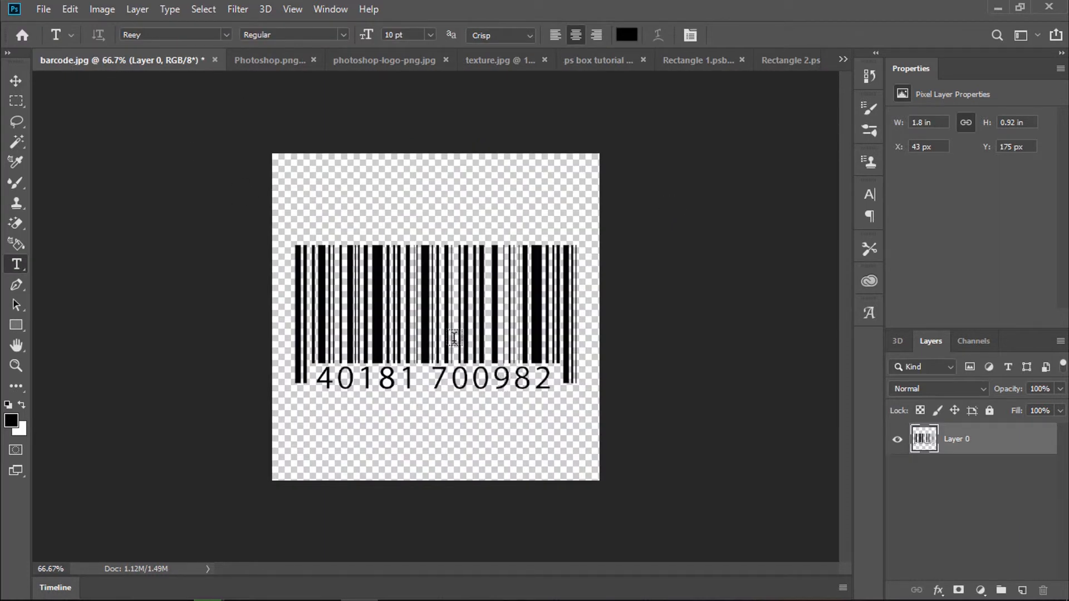
{"action": "key", "text": "ctrl+a"}
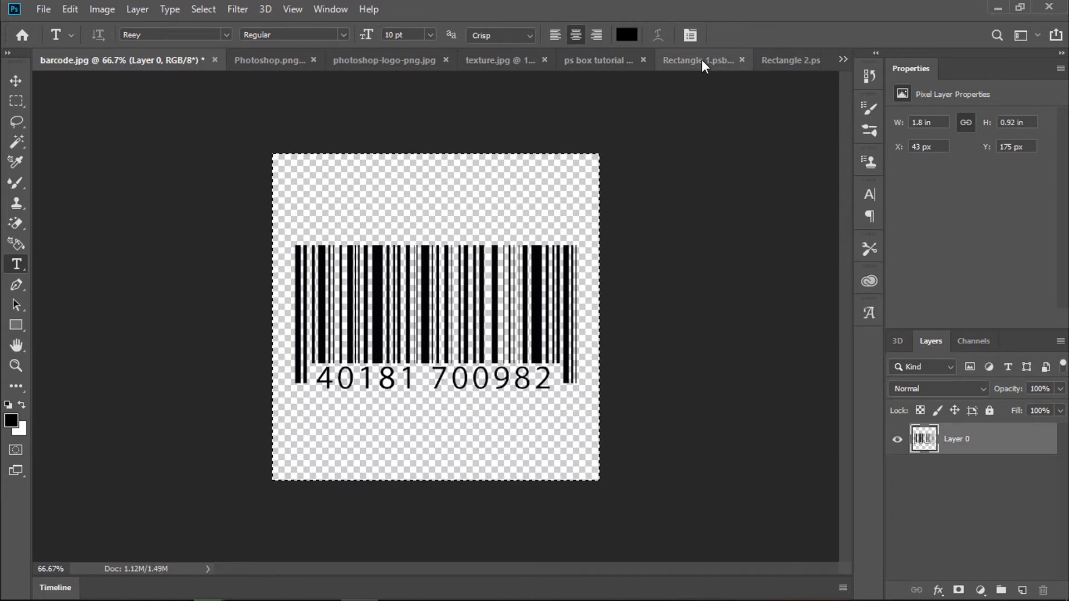
{"action": "left_click", "coordinate": [777, 61]}
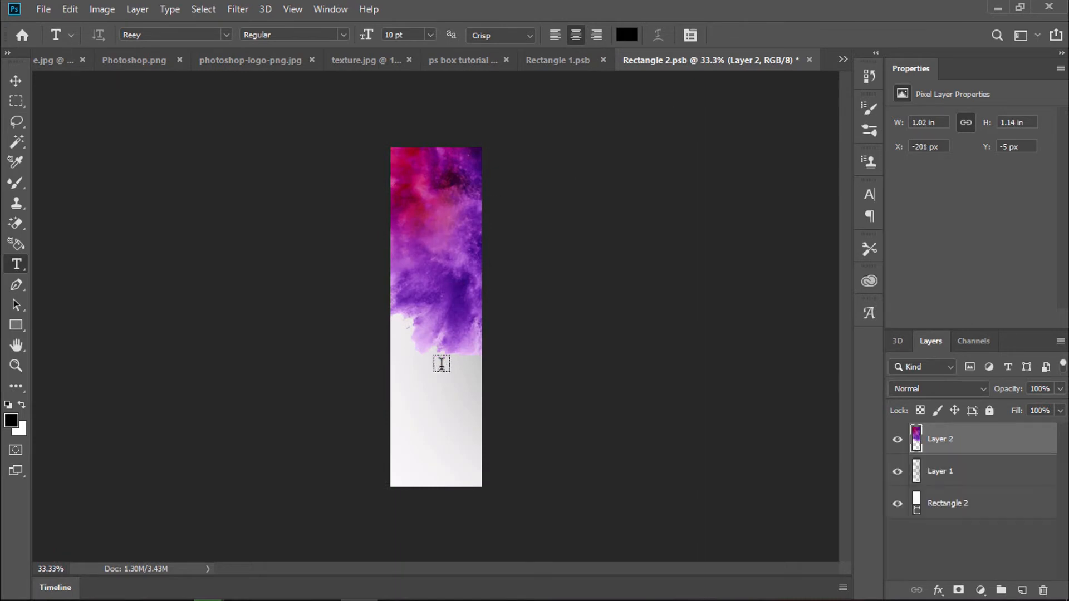
{"action": "key", "text": "ctrl+v"}
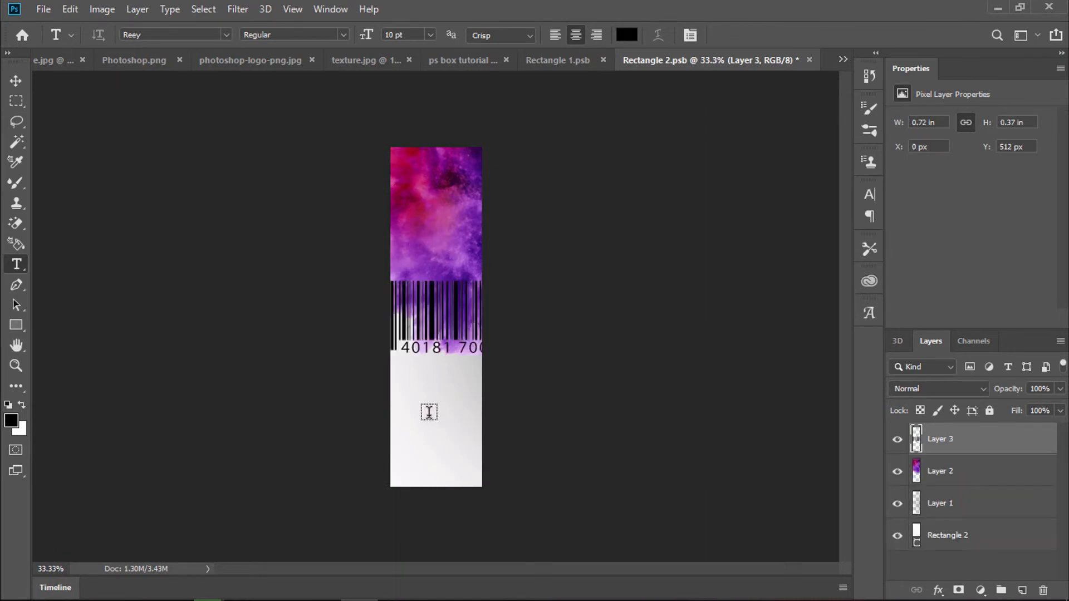
{"action": "key", "text": "ctrl+t"}
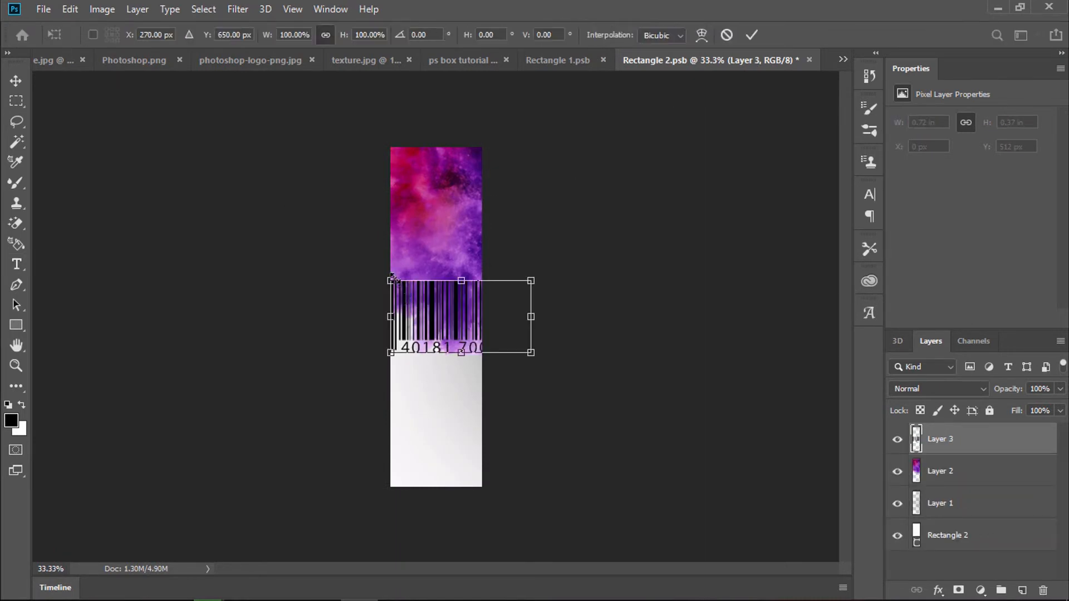
{"action": "left_click_drag", "start_coordinate": [391, 278], "coordinate": [454, 310]}
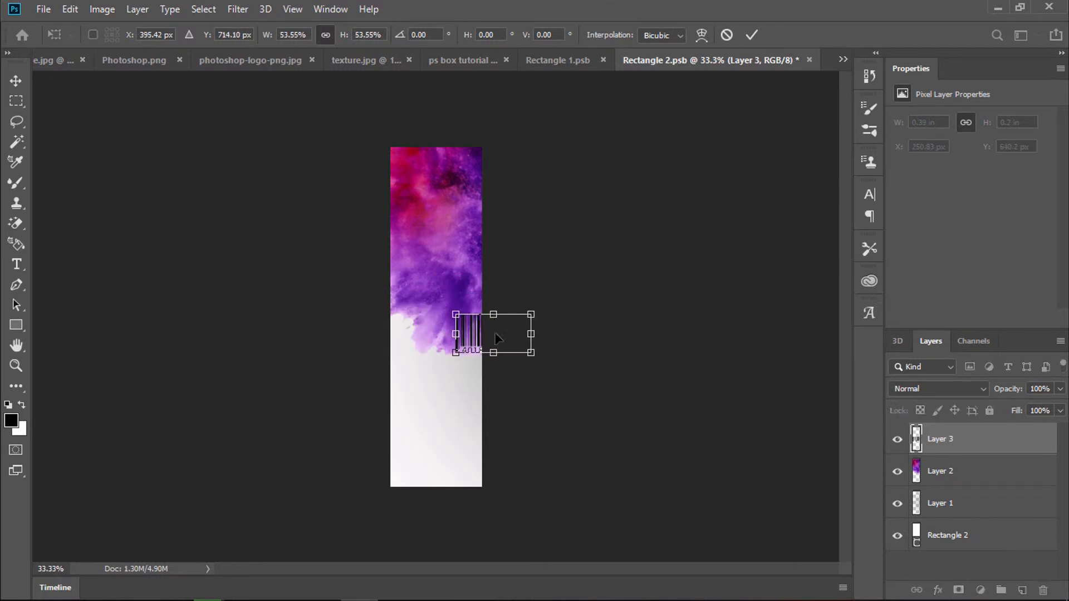
{"action": "left_click_drag", "start_coordinate": [491, 348], "coordinate": [442, 465]}
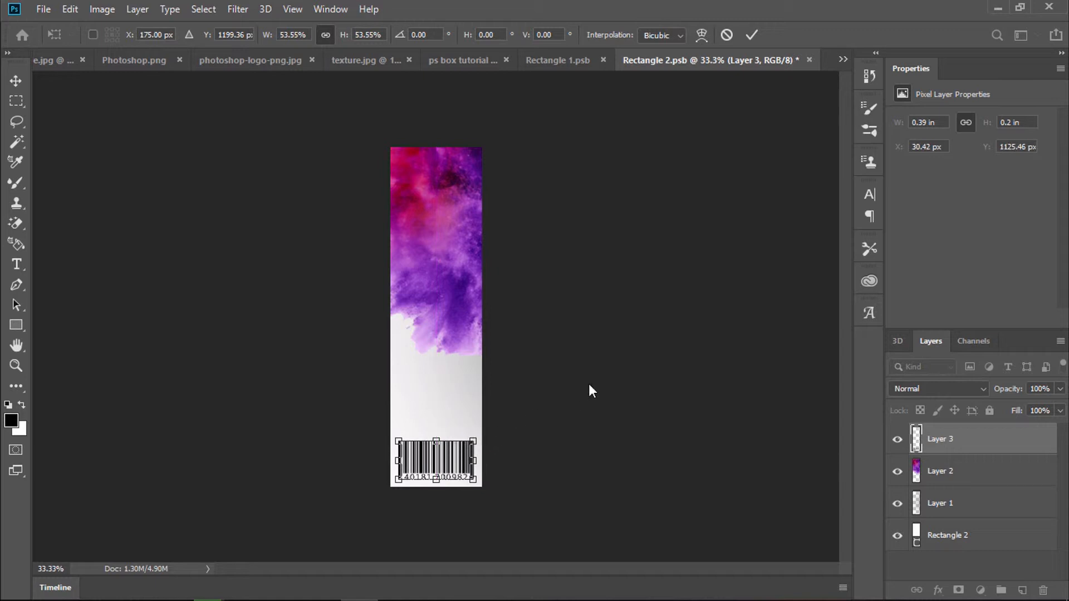
{"action": "key", "text": "Return"}
Step: Select the whole Ps logo image in Photoshop.png and return to Rectangle 2.psb
{"action": "left_click", "coordinate": [272, 59]}
{"action": "key", "text": "t"}
{"action": "left_click", "coordinate": [149, 58]}
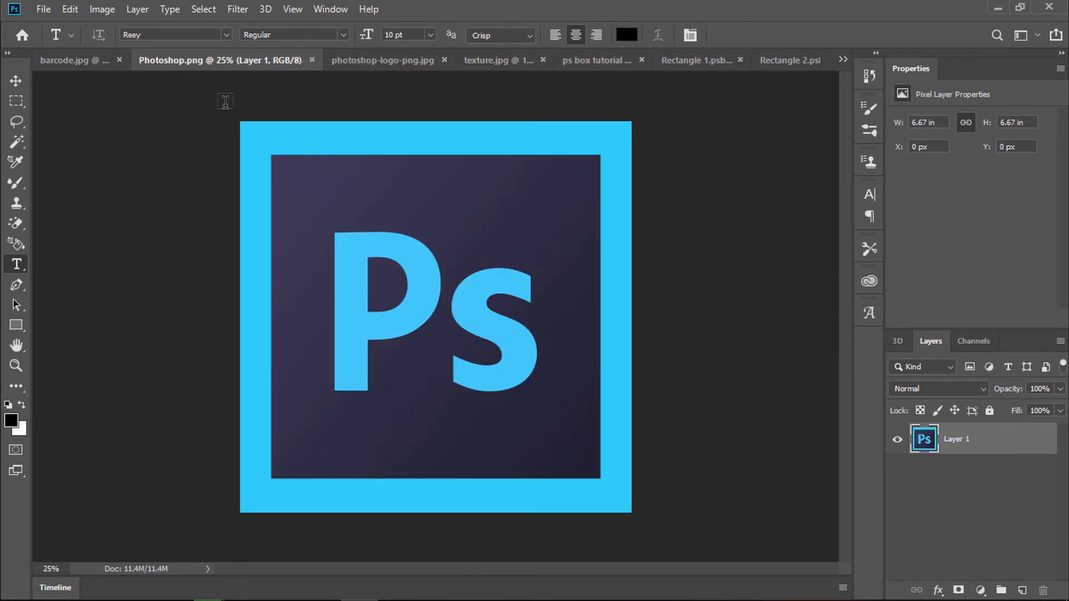
{"action": "key", "text": "ctrl+a"}
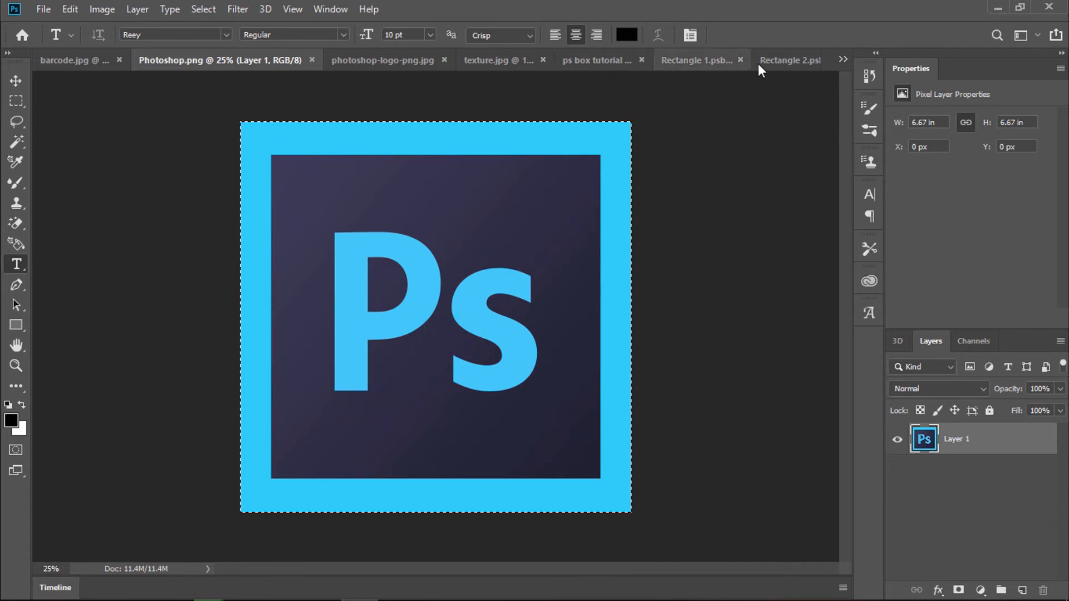
{"action": "left_click", "coordinate": [789, 60]}
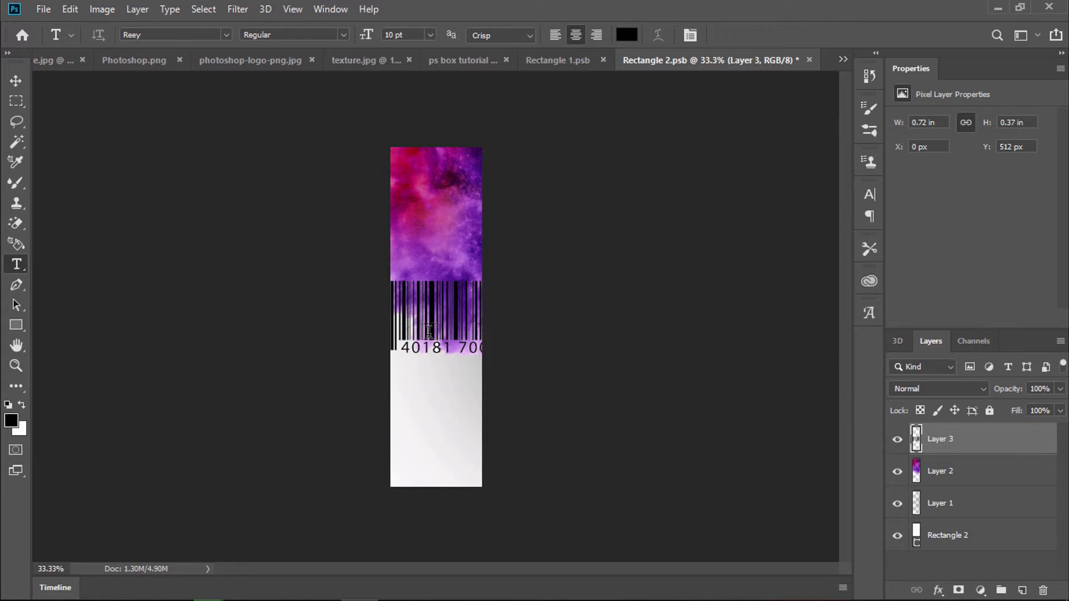
Step: Resize the barcode to about 46% and centre it near the bottom of the side strip
{"action": "key", "text": "v"}
{"action": "left_click_drag", "start_coordinate": [465, 327], "coordinate": [470, 399]}
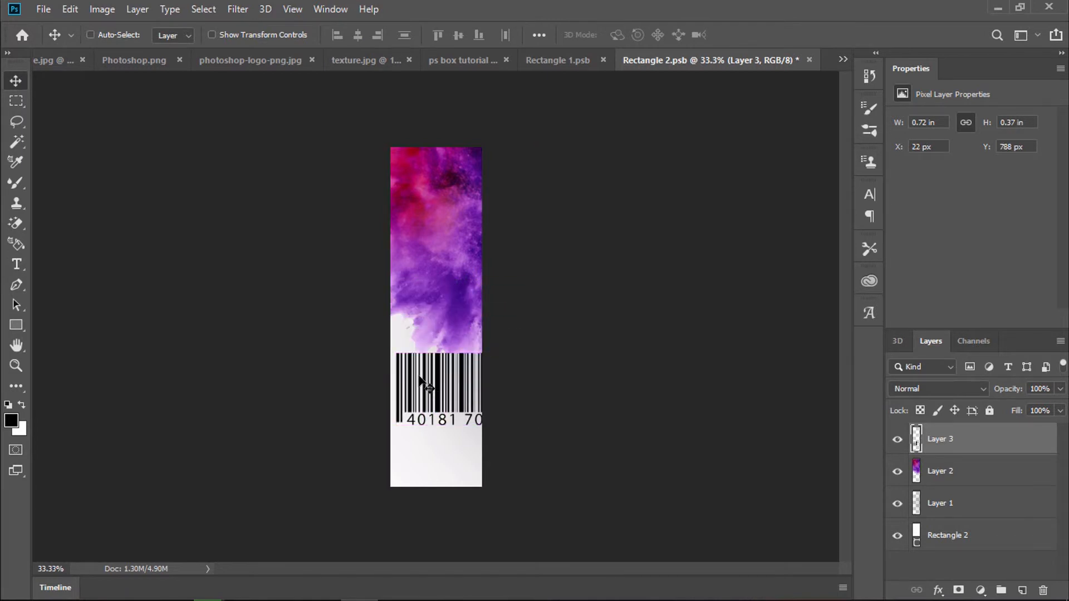
{"action": "key", "text": "ctrl+t"}
{"action": "left_click_drag", "start_coordinate": [394, 352], "coordinate": [451, 473]}
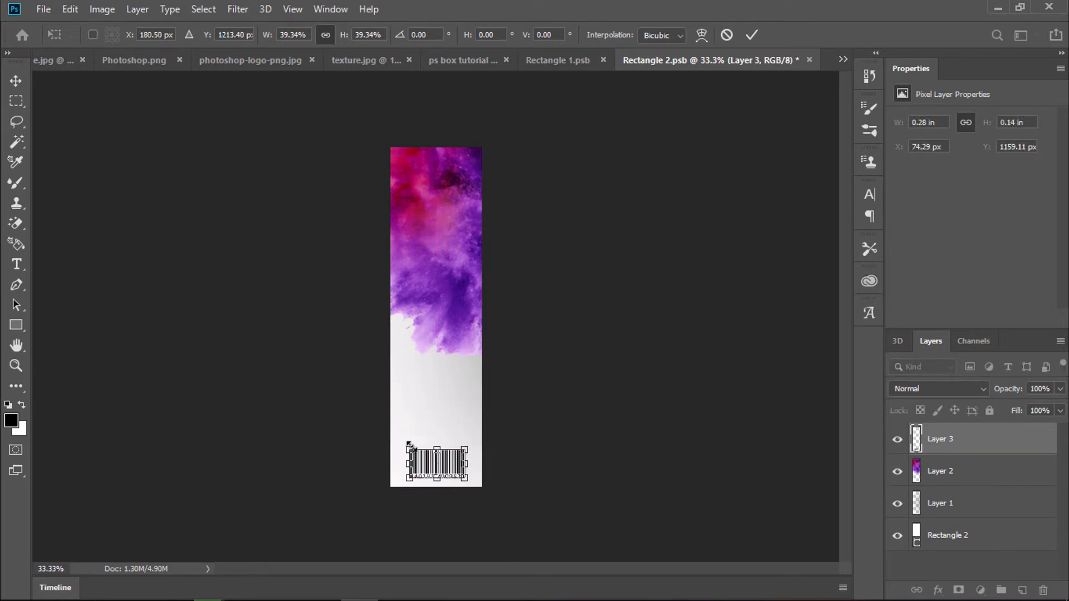
{"action": "left_click_drag", "start_coordinate": [410, 445], "coordinate": [400, 439]}
{"action": "left_click_drag", "start_coordinate": [446, 471], "coordinate": [445, 469]}
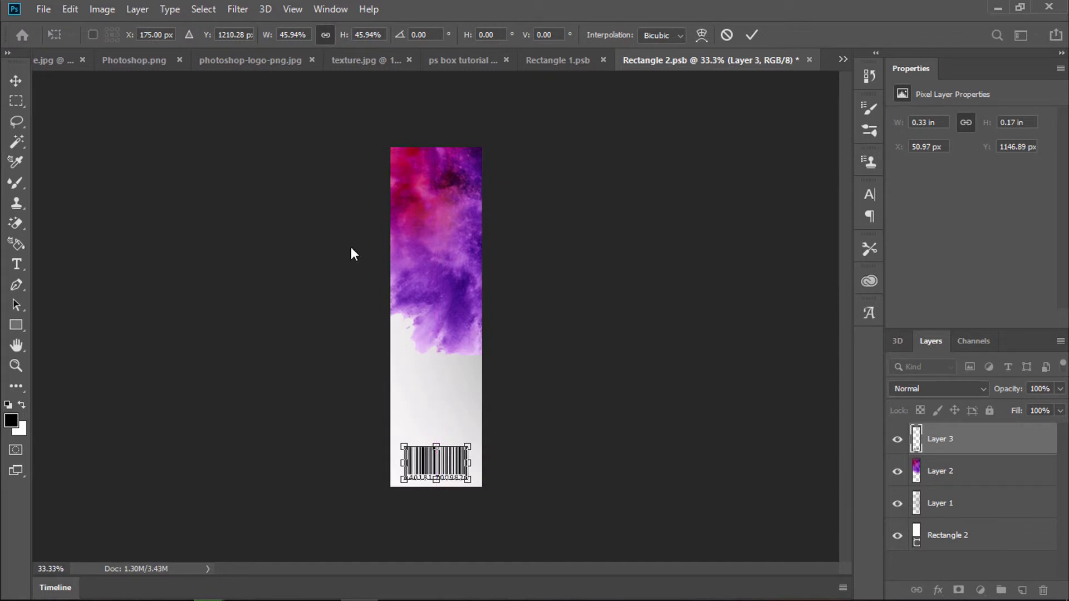
{"action": "key", "text": "Return"}
{"action": "key", "text": "ctrl"}
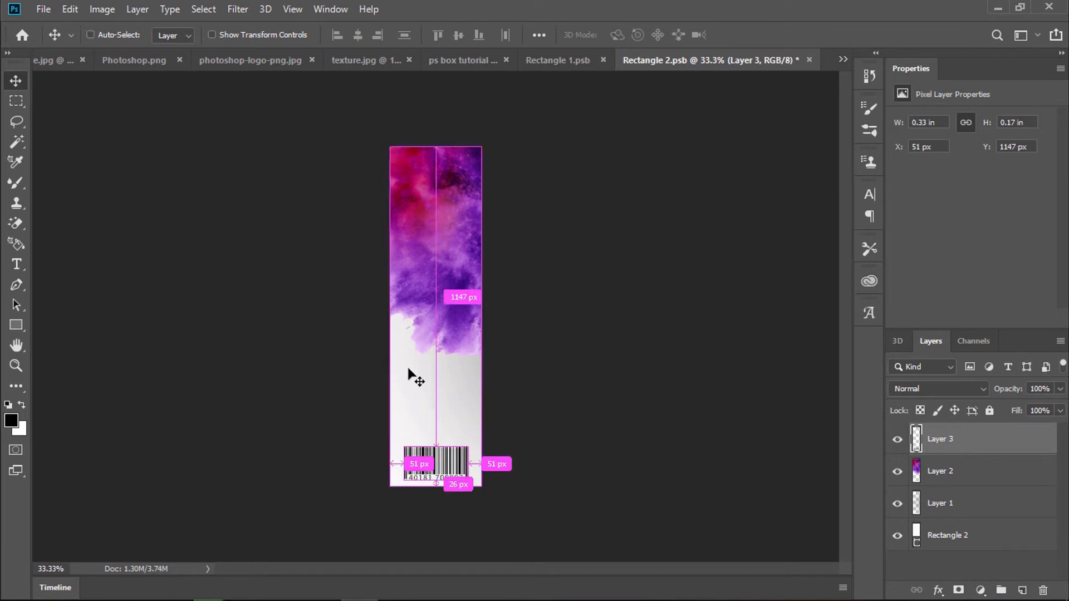
Step: Paste the Ps logo, shrink it to about 9.65%, and place it just above the barcode
{"action": "key", "text": "ctrl+v"}
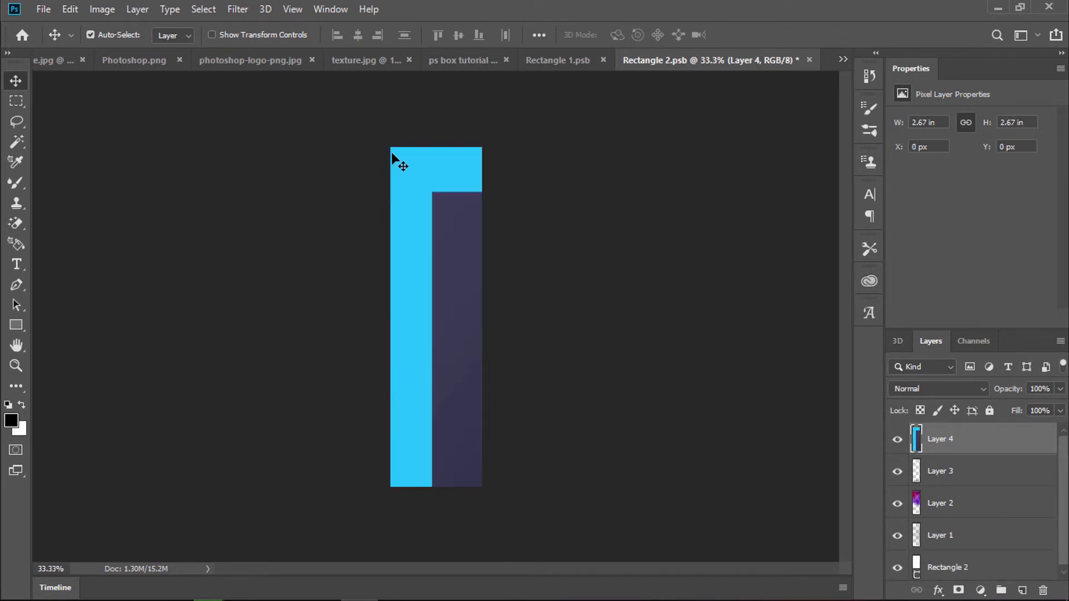
{"action": "key", "text": "ctrl+t"}
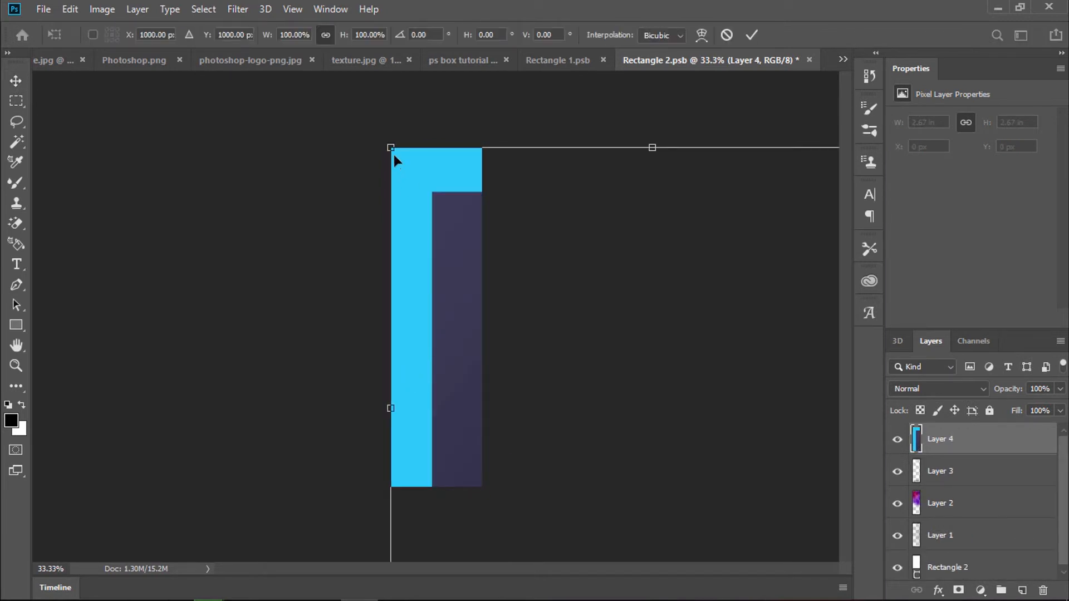
{"action": "left_click_drag", "start_coordinate": [385, 140], "coordinate": [517, 303]}
{"action": "left_click_drag", "start_coordinate": [469, 258], "coordinate": [524, 362]}
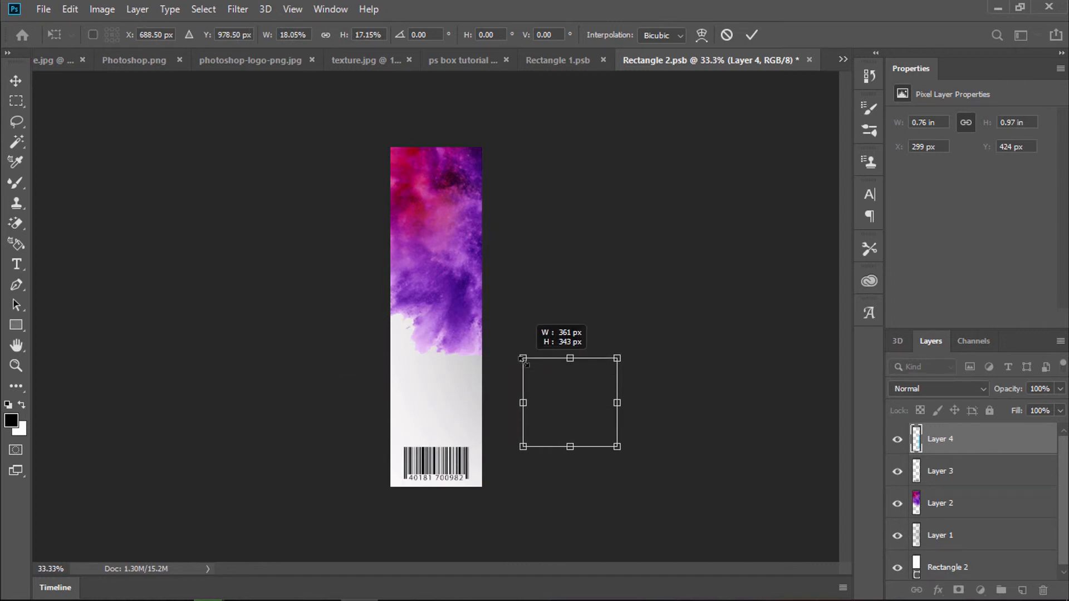
{"action": "left_click_drag", "start_coordinate": [591, 403], "coordinate": [479, 402]}
{"action": "left_click_drag", "start_coordinate": [411, 356], "coordinate": [447, 404]}
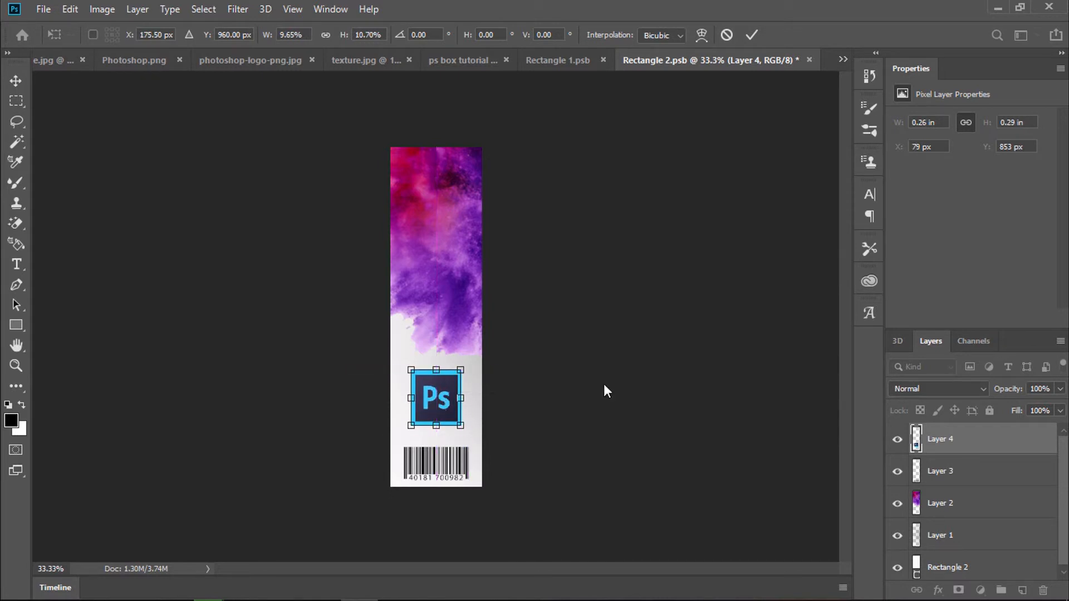
{"action": "key", "text": "Return"}
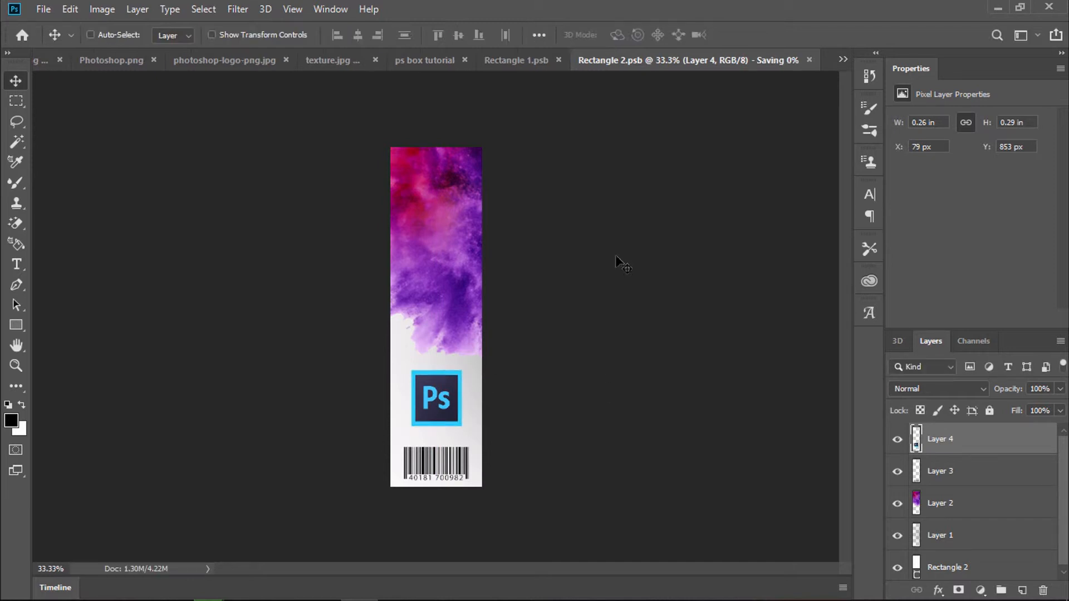
{"action": "left_click", "coordinate": [565, 66]}
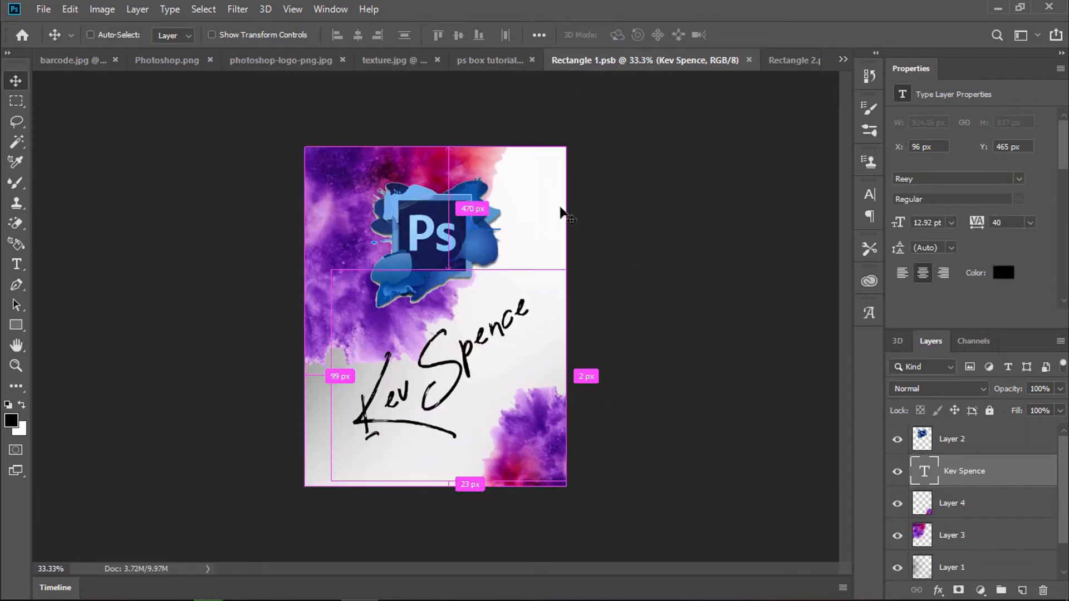
{"action": "left_click", "coordinate": [484, 63]}
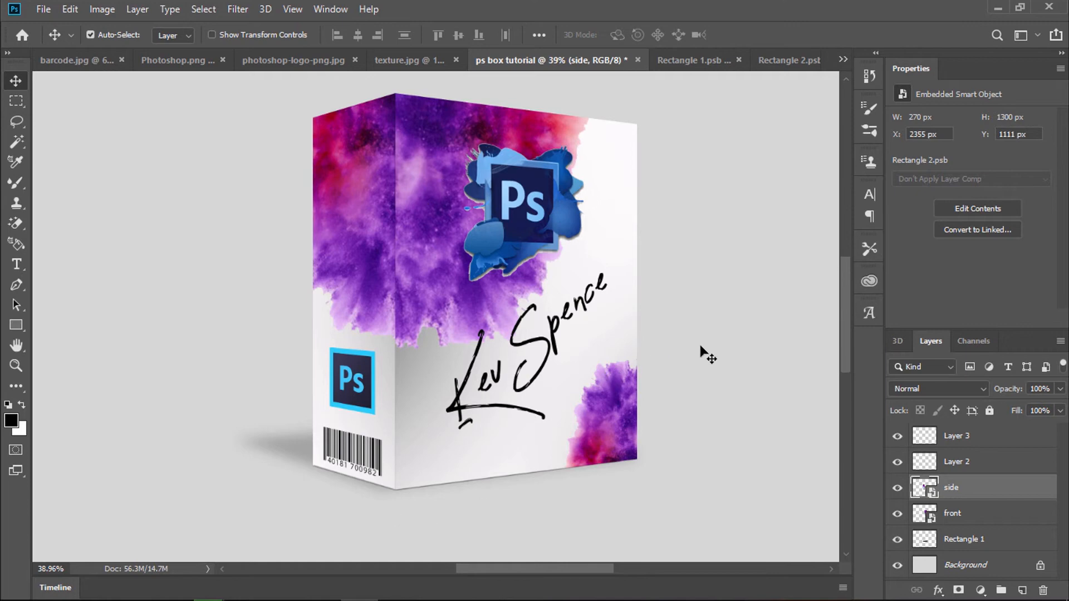
{"action": "scroll", "coordinate": [707, 354], "scroll_direction": "up", "scroll_amount": 1}
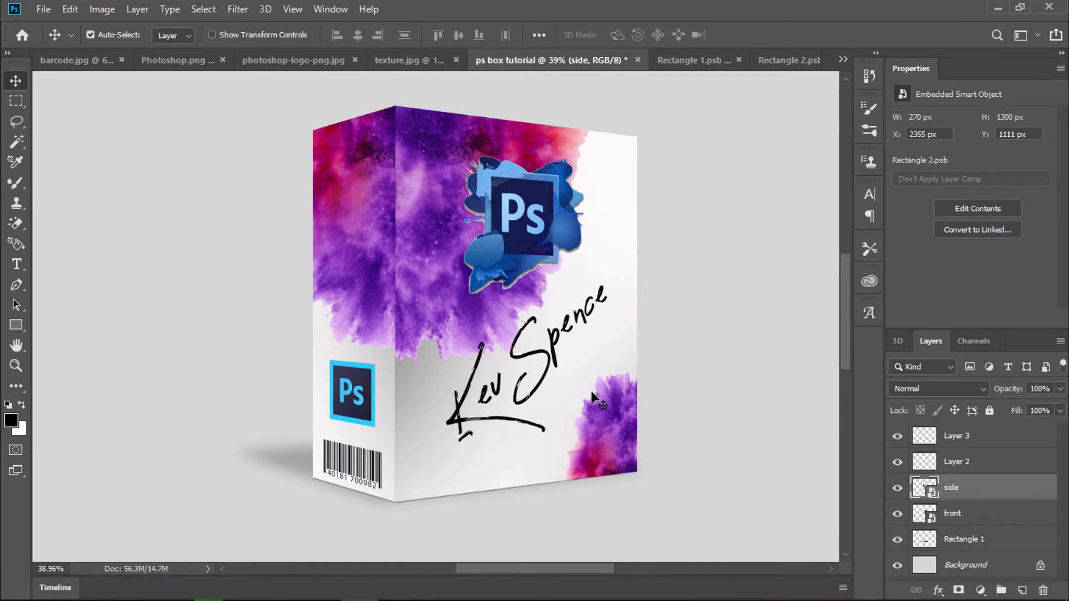
{"action": "left_click", "coordinate": [789, 59]}
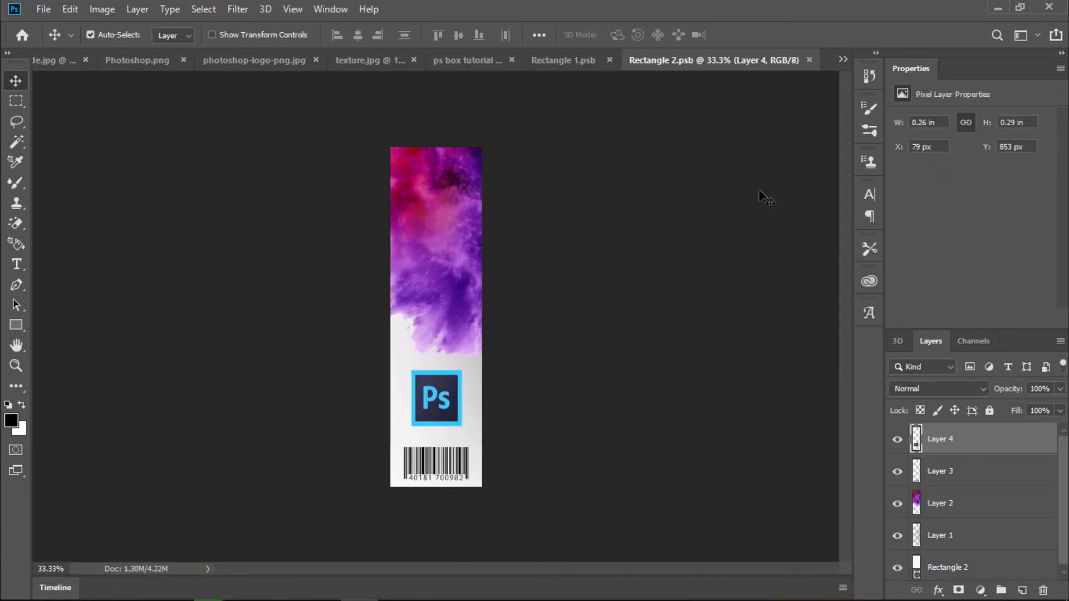
Step: Undo the texture, logo, barcode and signature layers on both panels, then save Rectangle 1.psb
{"action": "key", "text": "ctrl+z"}
{"action": "key", "text": "ctrl+z"}
{"action": "key", "text": "ctrl+z"}
{"action": "key", "text": "ctrl+z"}
{"action": "key", "text": "ctrl+z"}
{"action": "key", "text": "ctrl+z"}
{"action": "key", "text": "ctrl+z"}
{"action": "key", "text": "ctrl+z"}
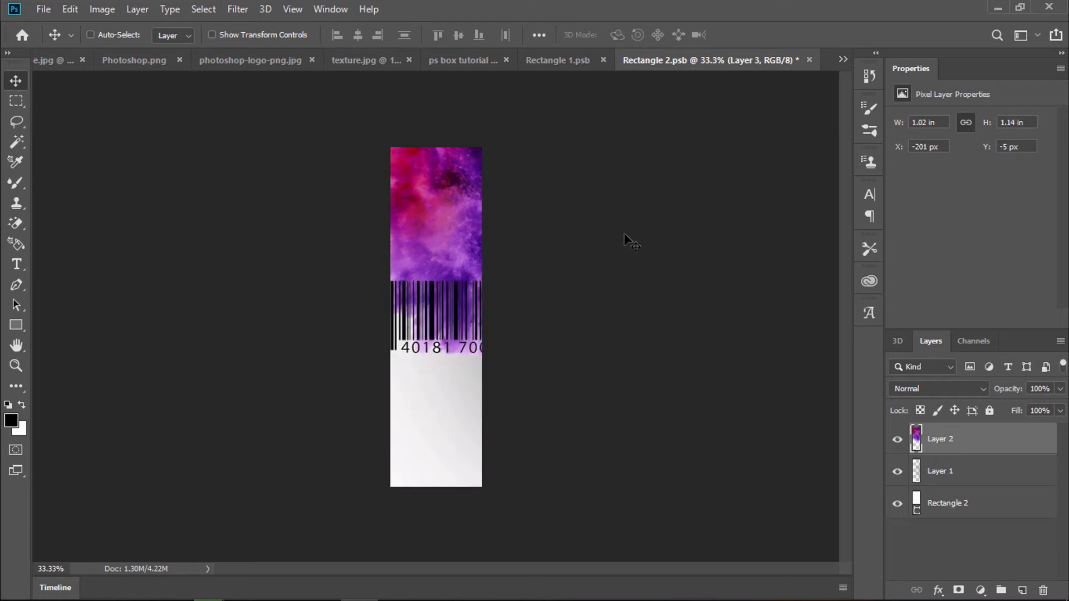
{"action": "left_click", "coordinate": [557, 60]}
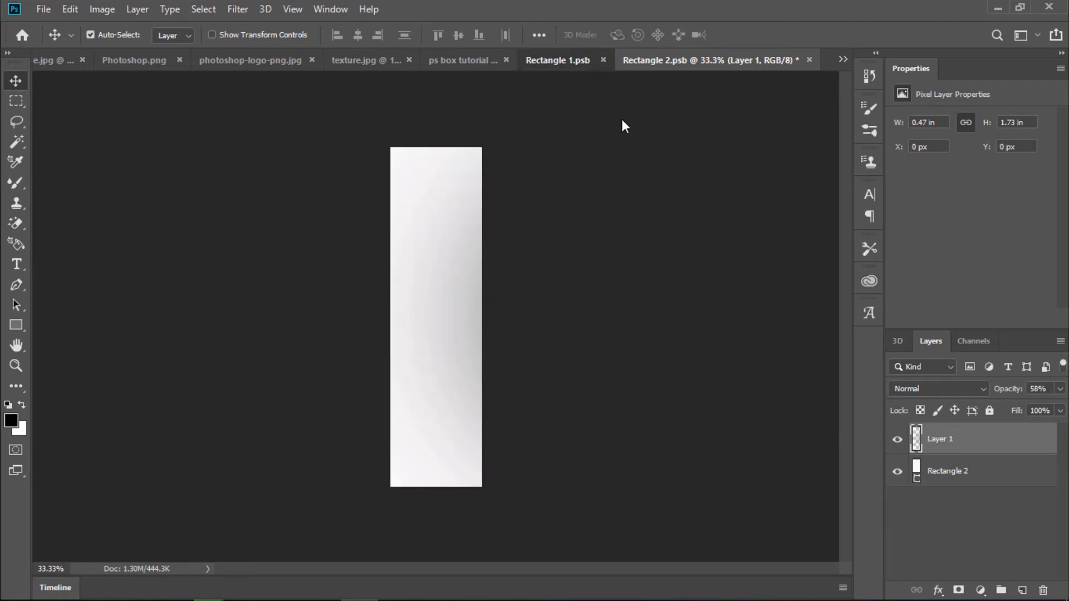
{"action": "key", "text": "ctrl+z"}
{"action": "key", "text": "ctrl+z"}
{"action": "key", "text": "ctrl+z"}
{"action": "key", "text": "ctrl+z"}
{"action": "key", "text": "ctrl+z"}
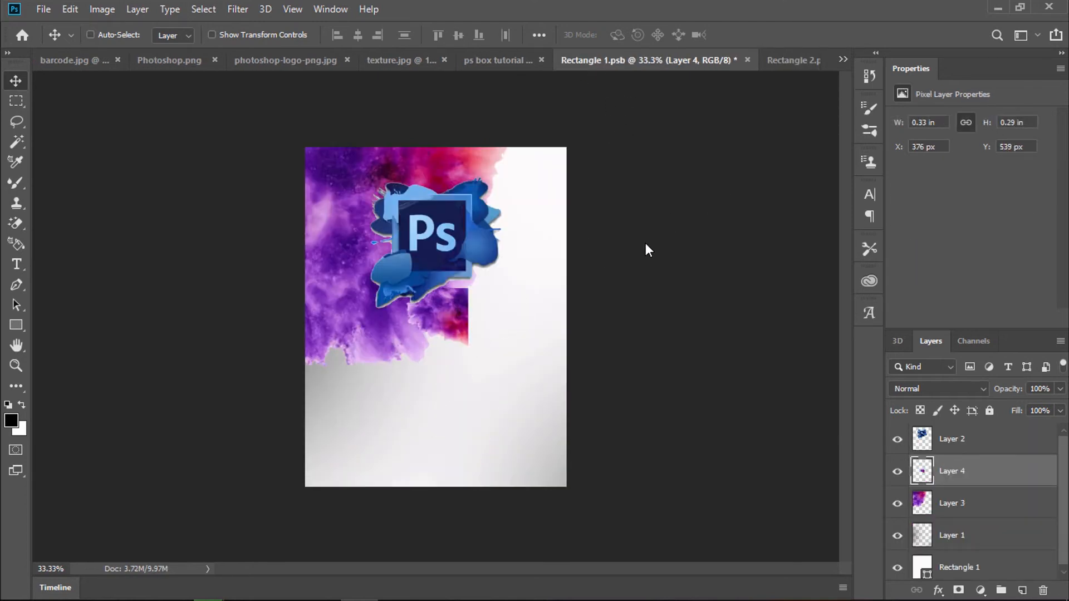
{"action": "key", "text": "ctrl+z"}
{"action": "key", "text": "ctrl+z"}
{"action": "key", "text": "ctrl+z"}
{"action": "key", "text": "ctrl+z"}
{"action": "key", "text": "ctrl+z"}
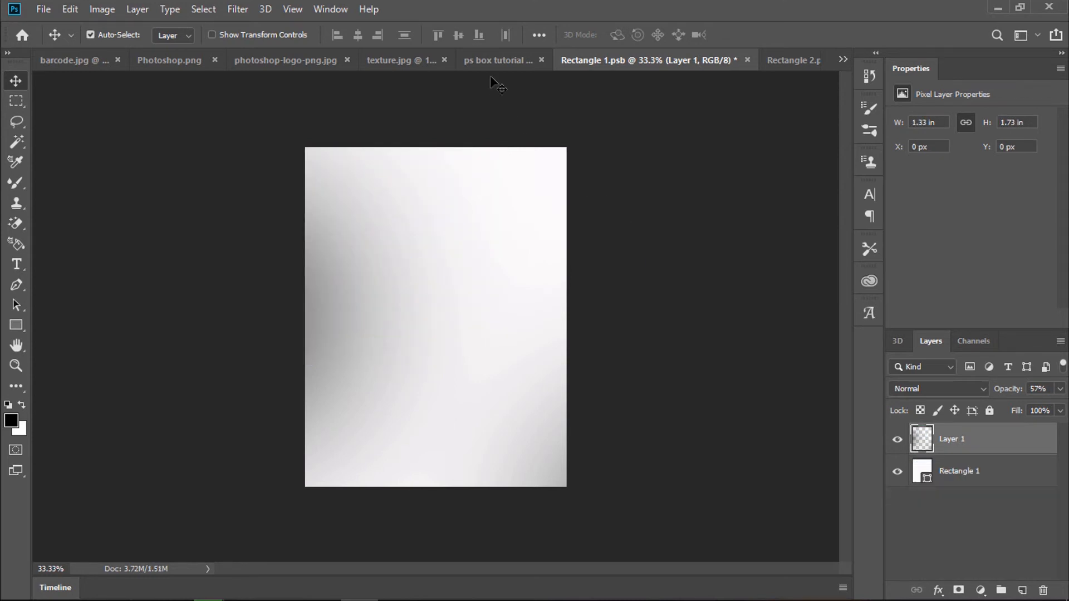
{"action": "key", "text": "ctrl+s"}
Step: Save the cleared Rectangle 2.psb side panel and return to the ps box tutorial mockup
{"action": "left_click", "coordinate": [793, 60]}
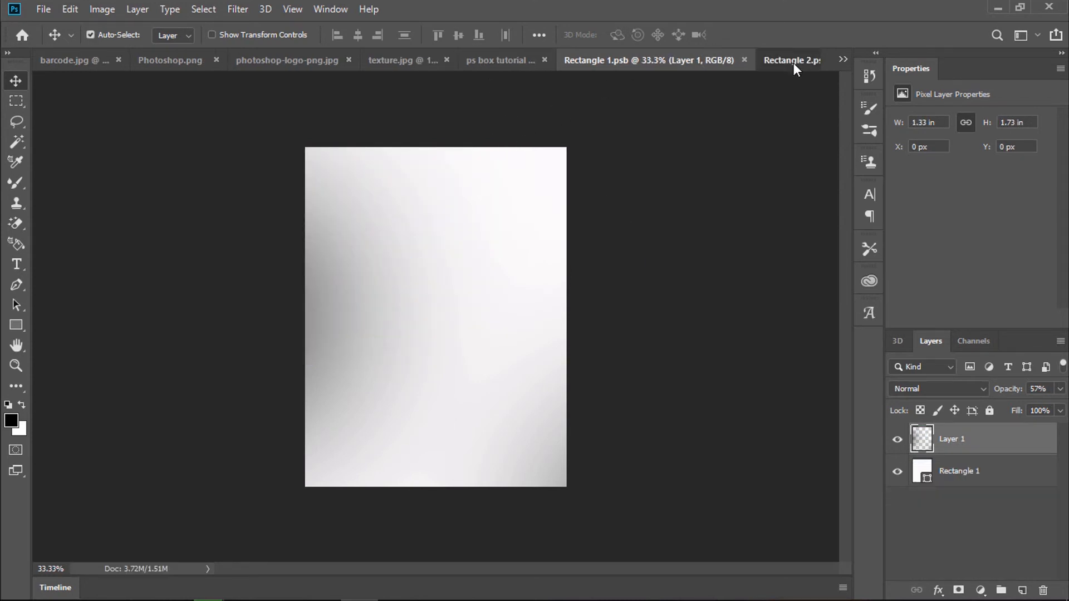
{"action": "key", "text": "ctrl+s"}
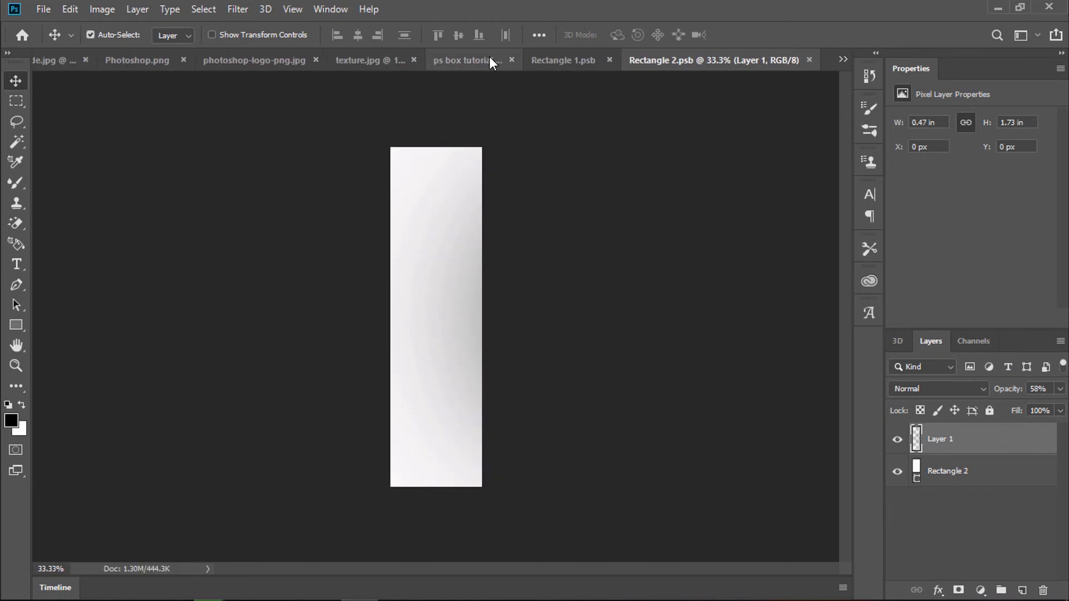
{"action": "left_click", "coordinate": [487, 58]}
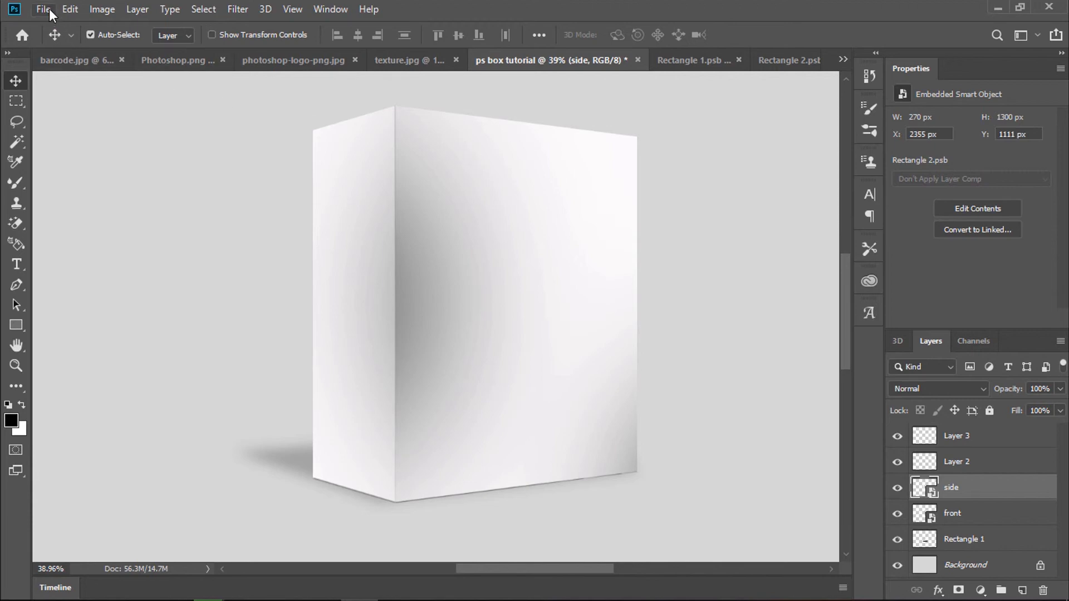
{"action": "left_click", "coordinate": [44, 9]}
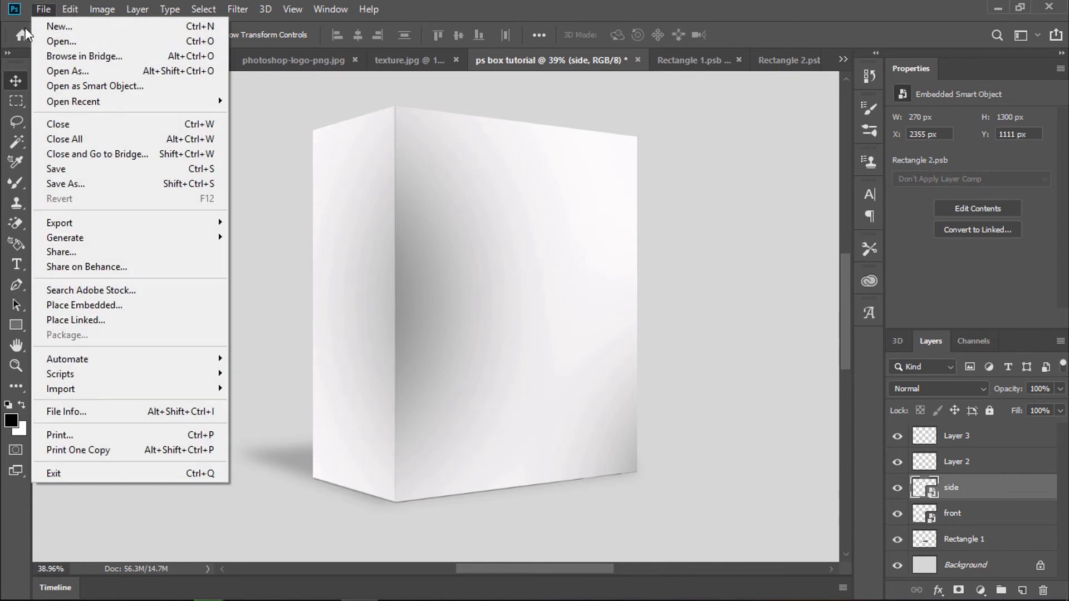
{"action": "left_click", "coordinate": [90, 182]}
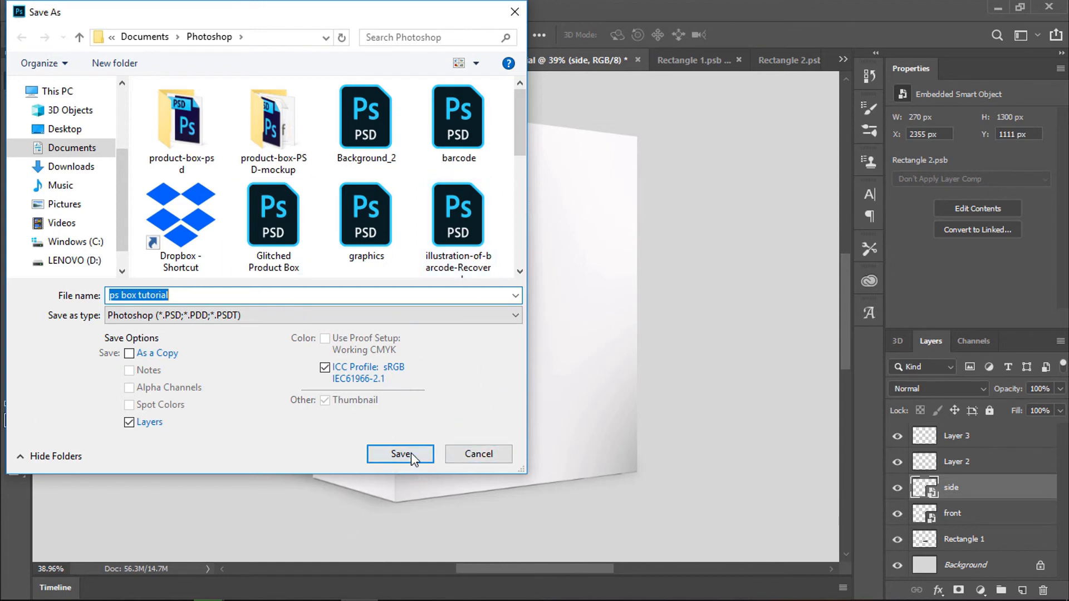
{"action": "left_click", "coordinate": [515, 316]}
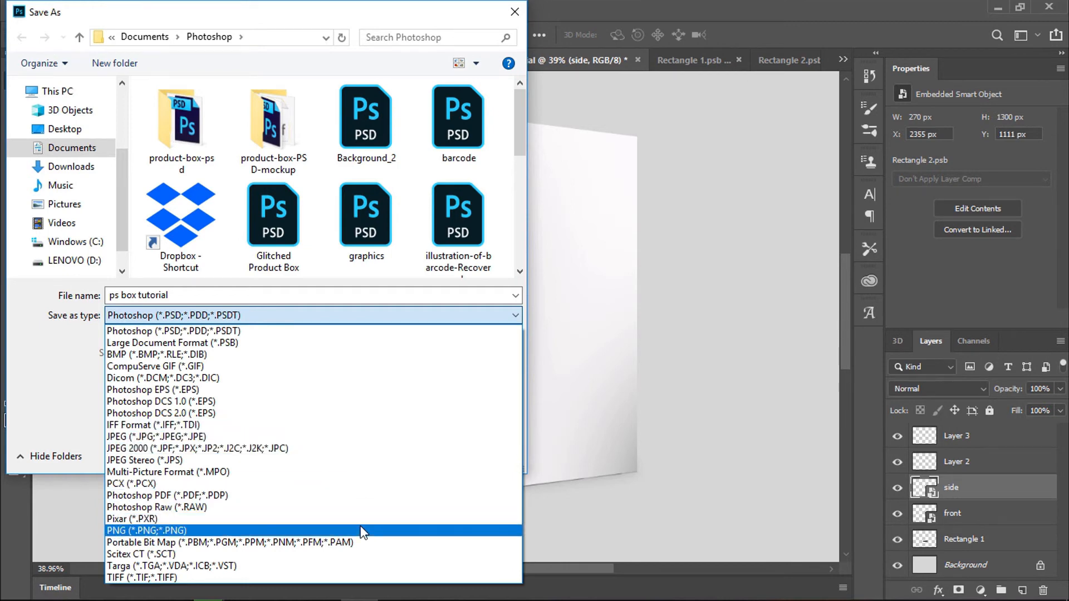
{"action": "key", "text": "Up"}
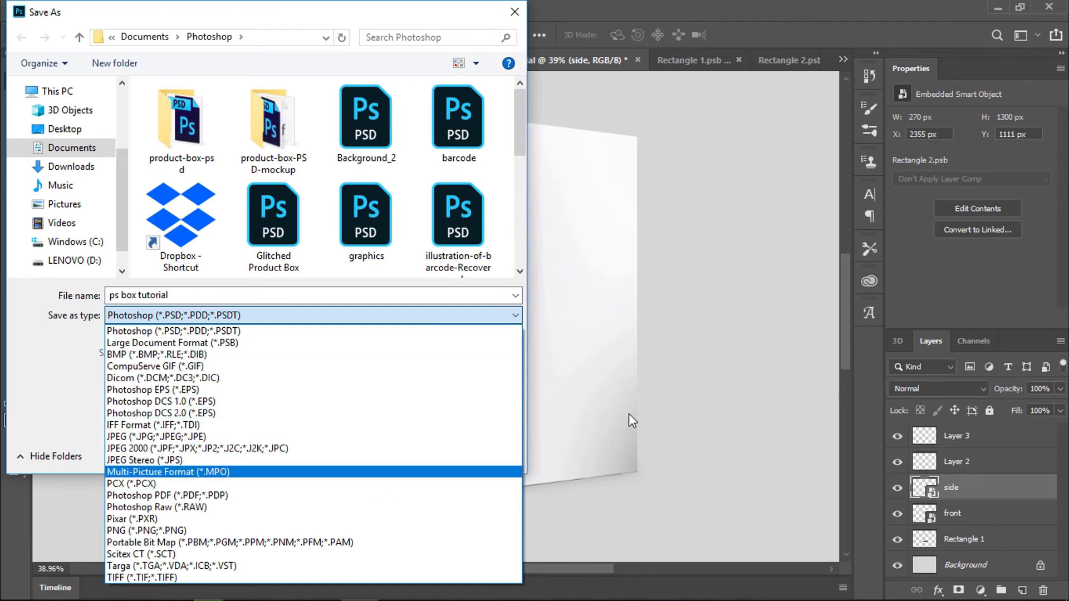
{"action": "left_click", "coordinate": [657, 183]}
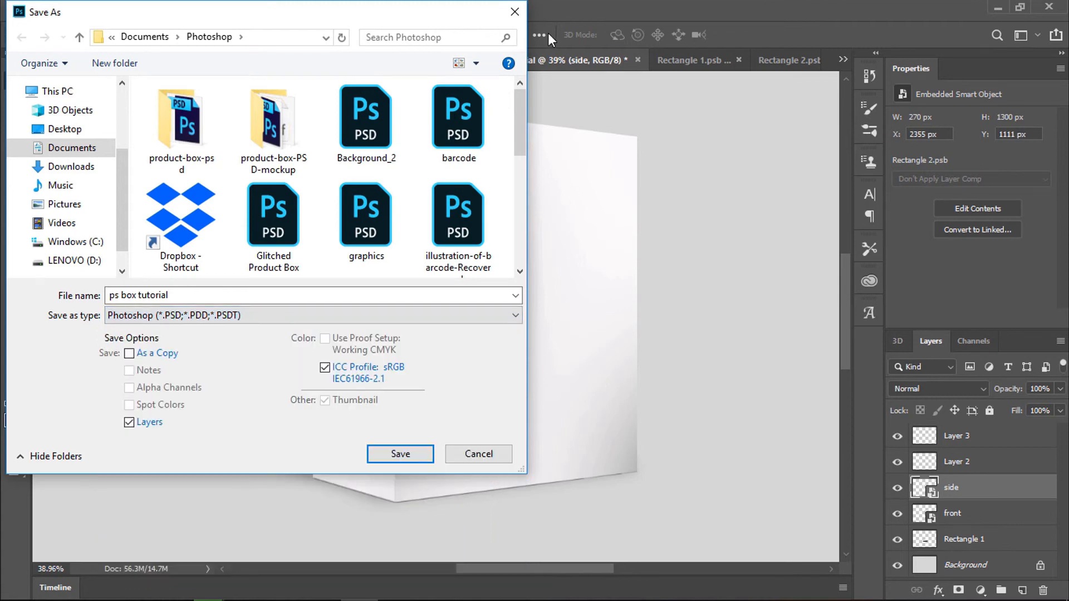
{"action": "left_click", "coordinate": [515, 10]}
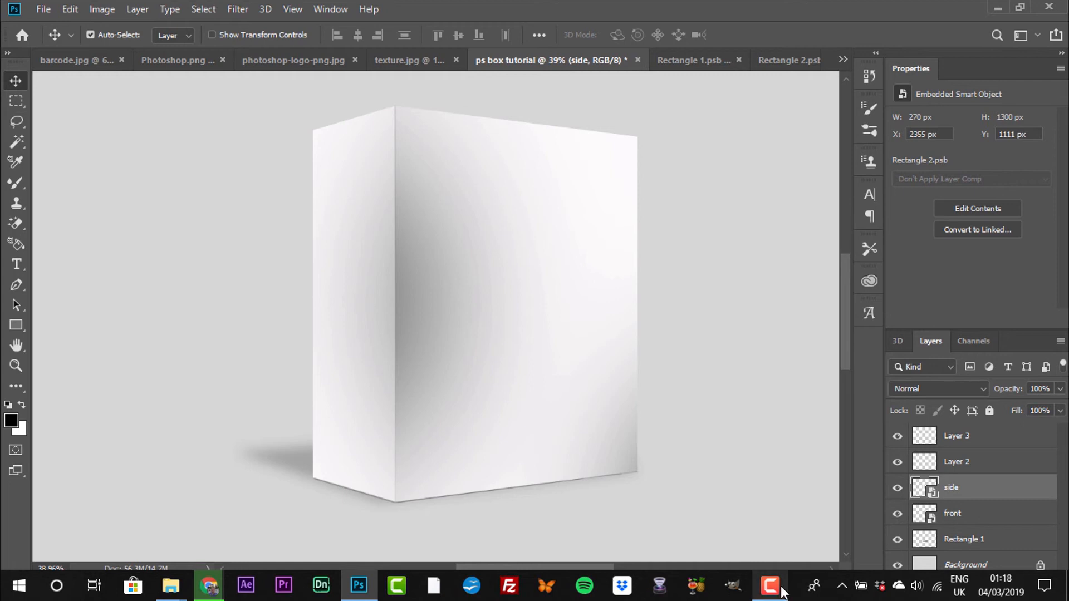
{"action": "left_click", "coordinate": [781, 589]}
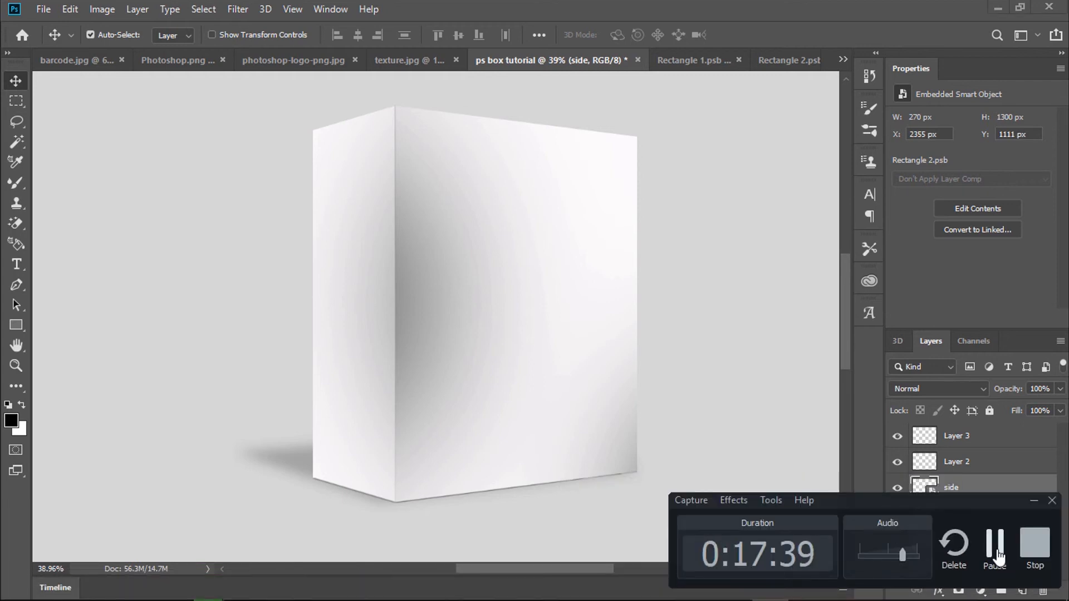
Step: Select Layer 2 and hide Layer 3, the faint front-corner highlight line
{"action": "left_click", "coordinate": [997, 551]}
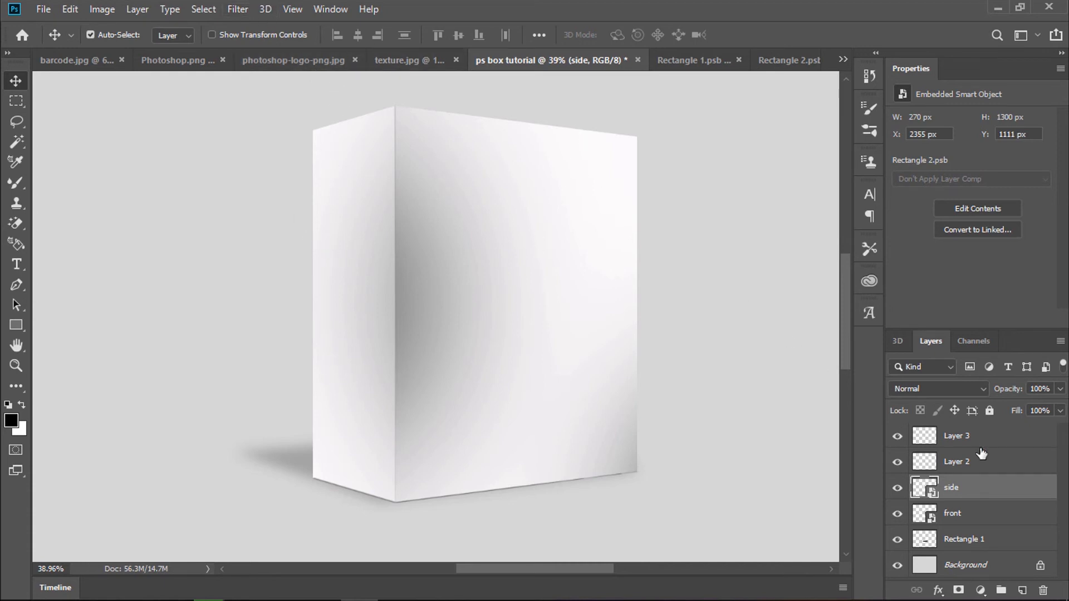
{"action": "left_click", "coordinate": [971, 462]}
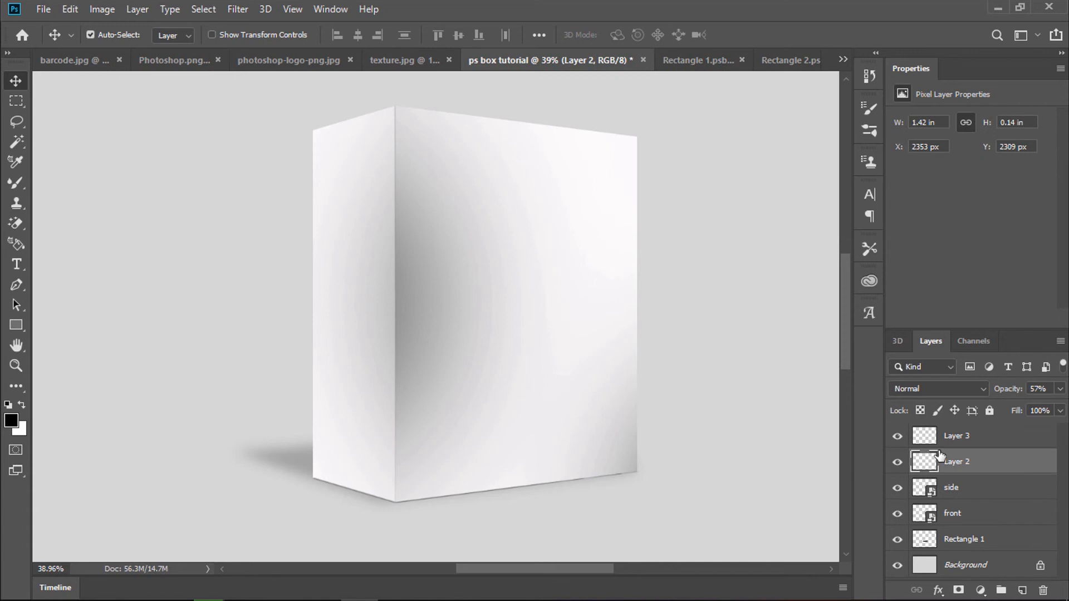
{"action": "left_click", "coordinate": [897, 436]}
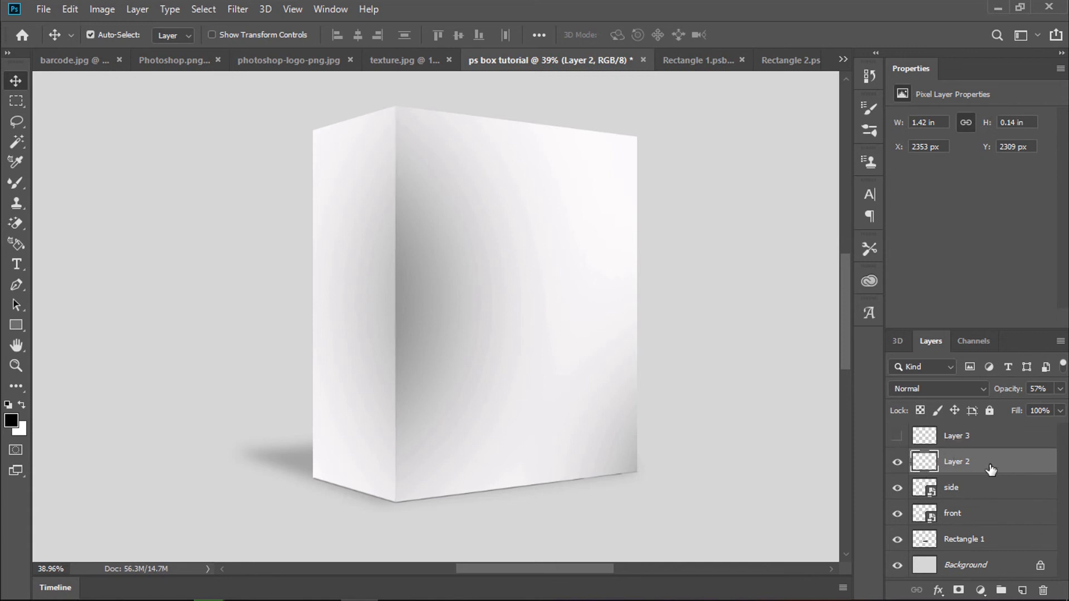
{"action": "left_click", "coordinate": [241, 15]}
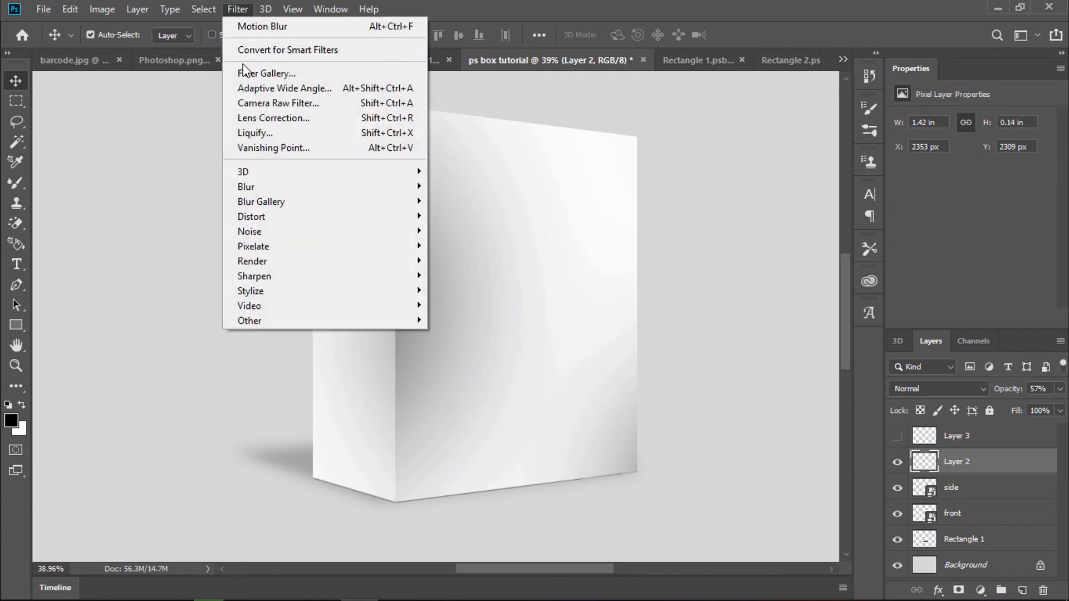
Step: Open the Vanishing Point filter and zoom the preview to frame the whole box
{"action": "left_click", "coordinate": [286, 146]}
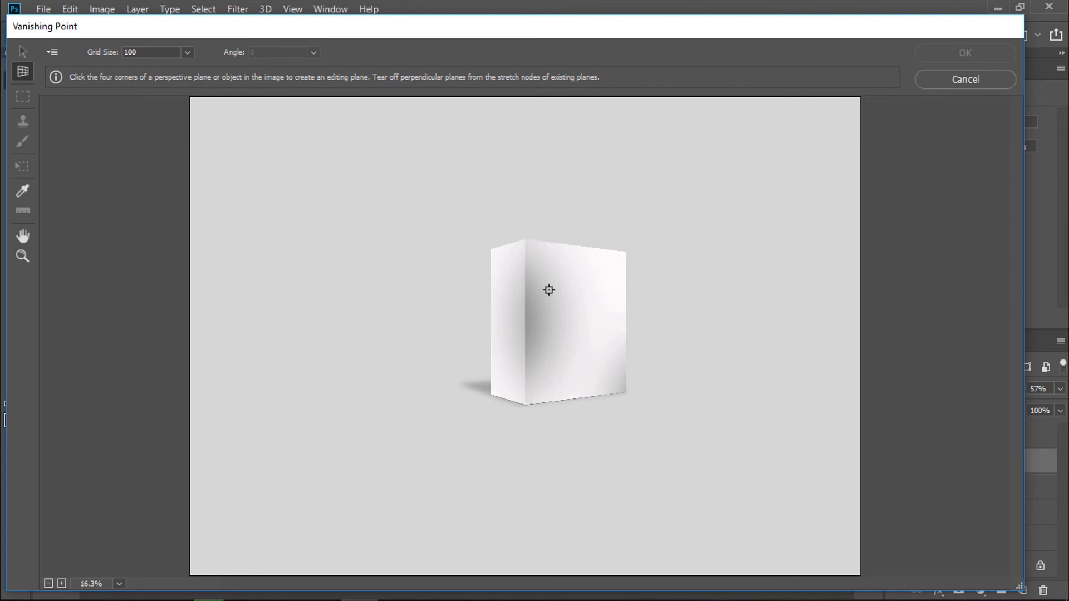
{"action": "left_click", "coordinate": [22, 257]}
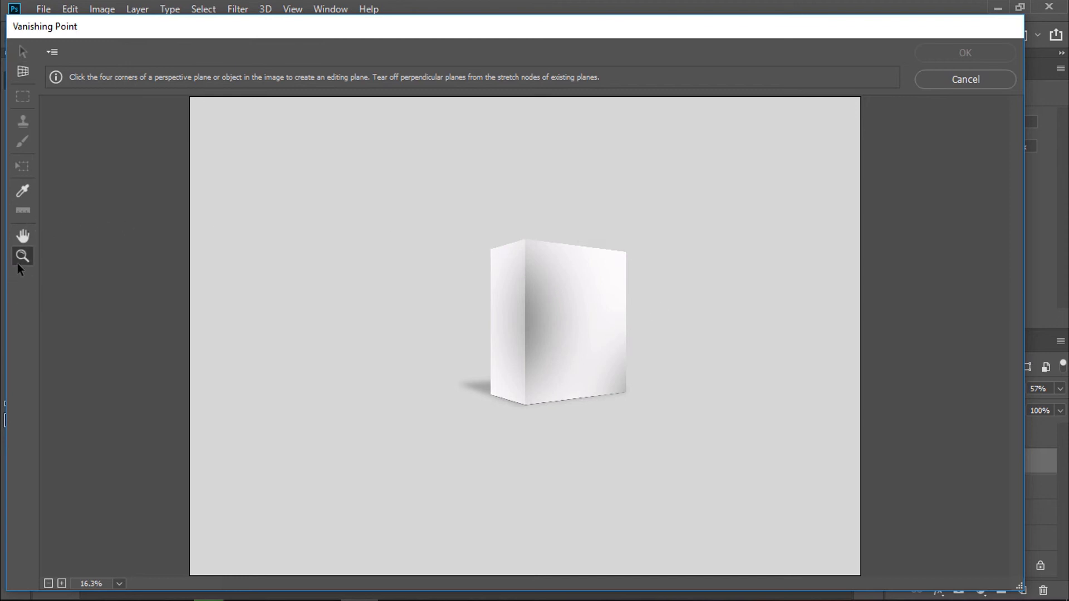
{"action": "left_click_drag", "start_coordinate": [422, 273], "coordinate": [465, 274]}
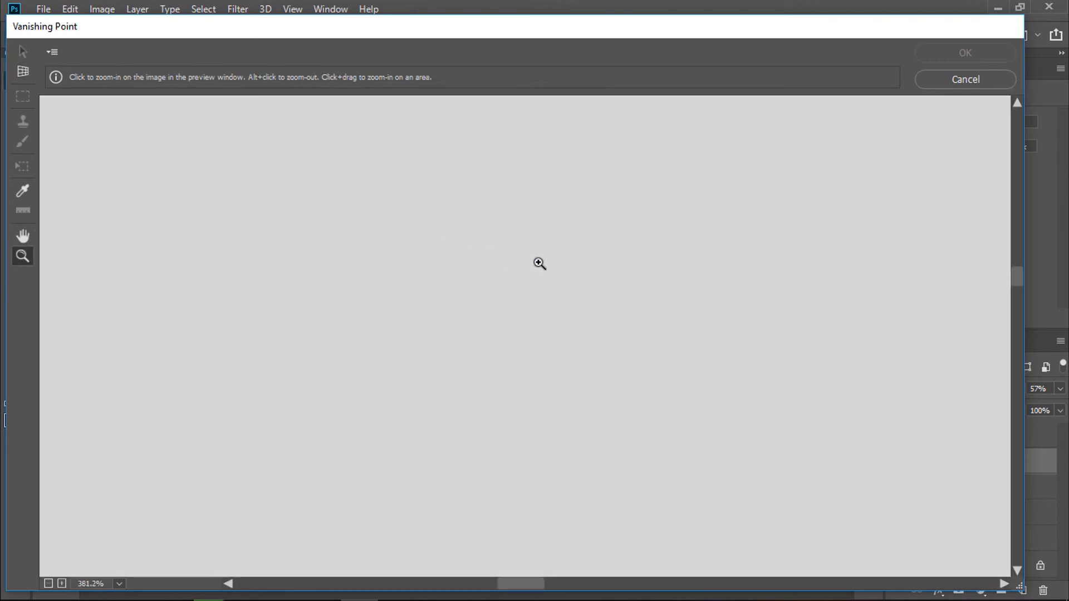
{"action": "left_click", "coordinate": [625, 585]}
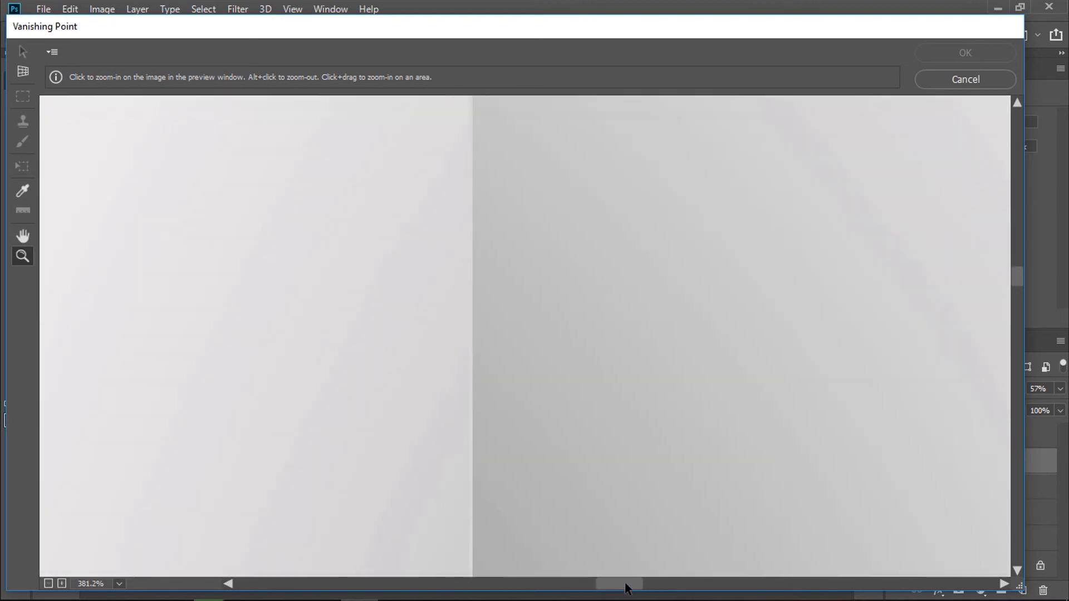
{"action": "left_click", "coordinate": [514, 390], "text": "alt"}
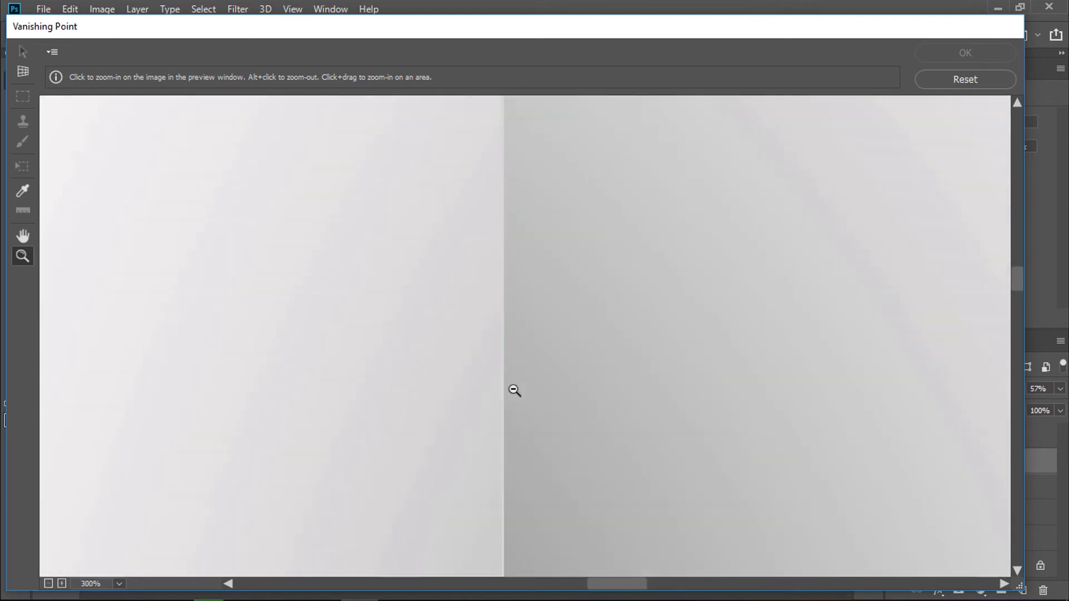
{"action": "left_click", "coordinate": [514, 390], "text": "alt"}
{"action": "left_click", "coordinate": [514, 390], "text": "alt"}
{"action": "left_click", "coordinate": [514, 390], "text": "alt"}
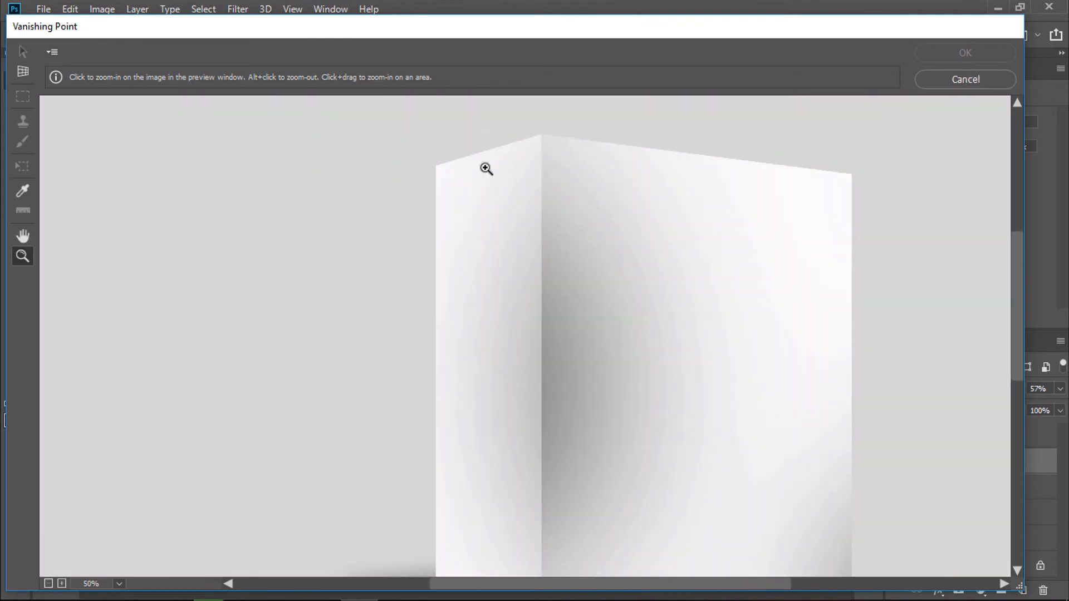
Step: Trace a four-corner perspective plane over the box's narrow left face
{"action": "left_click", "coordinate": [22, 71]}
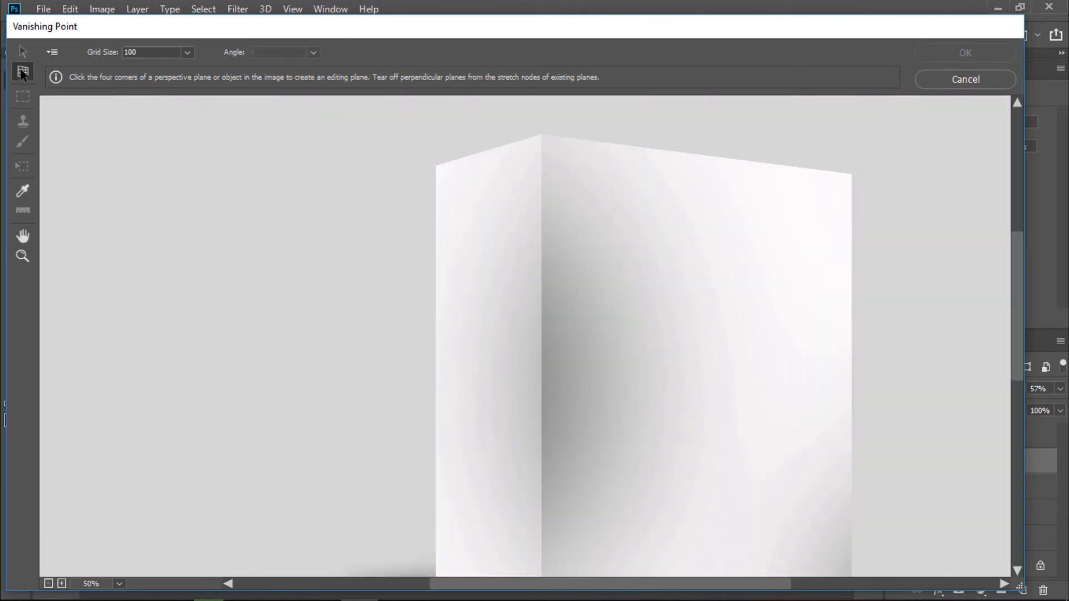
{"action": "left_click", "coordinate": [436, 167]}
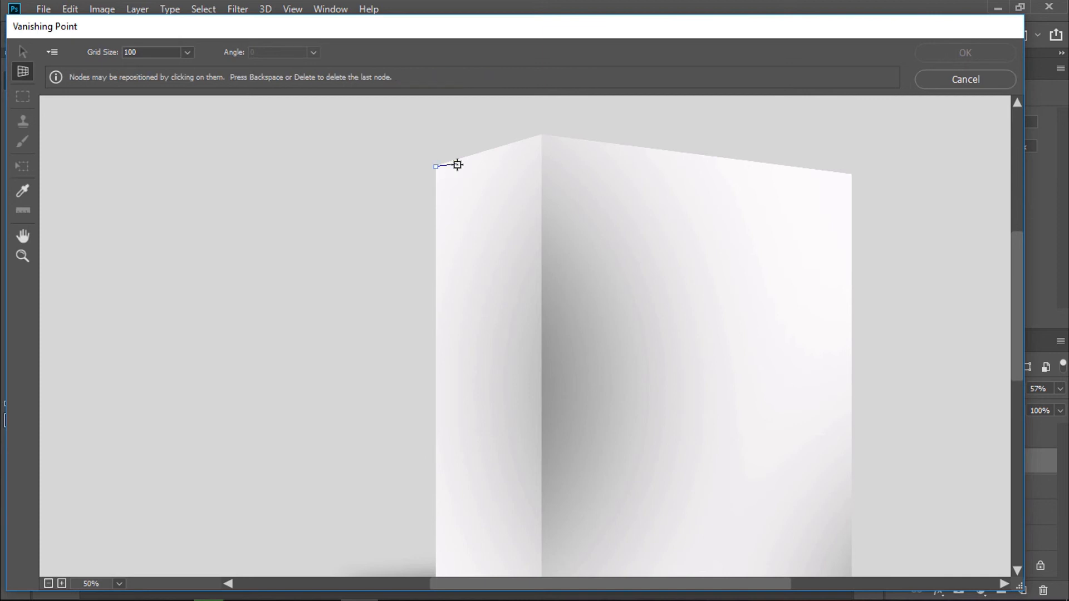
{"action": "left_click", "coordinate": [540, 136]}
{"action": "scroll", "coordinate": [554, 374], "scroll_direction": "down", "scroll_amount": 5}
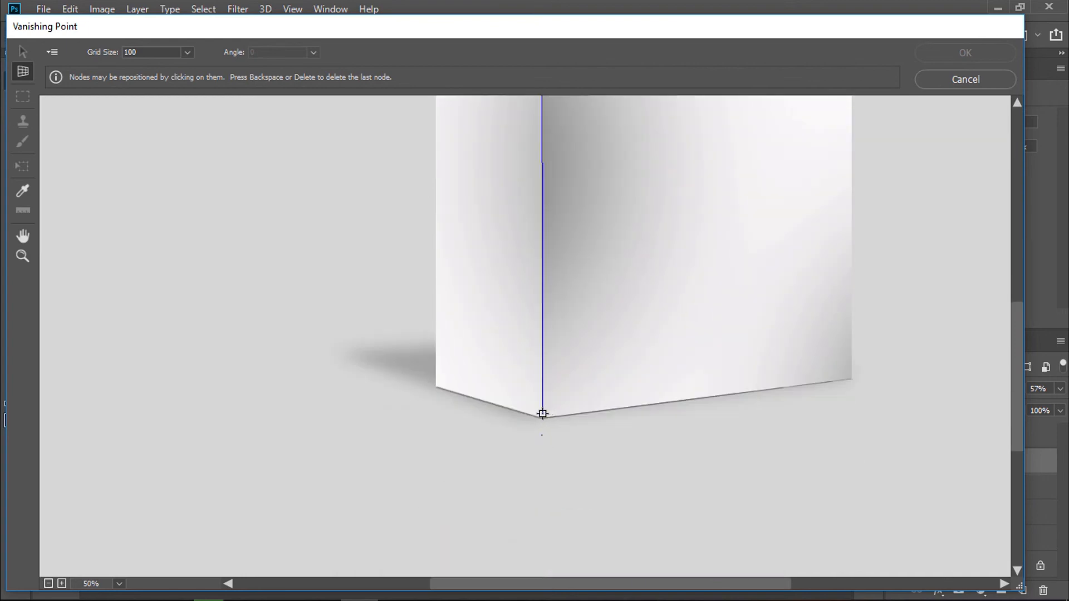
{"action": "left_click", "coordinate": [542, 416]}
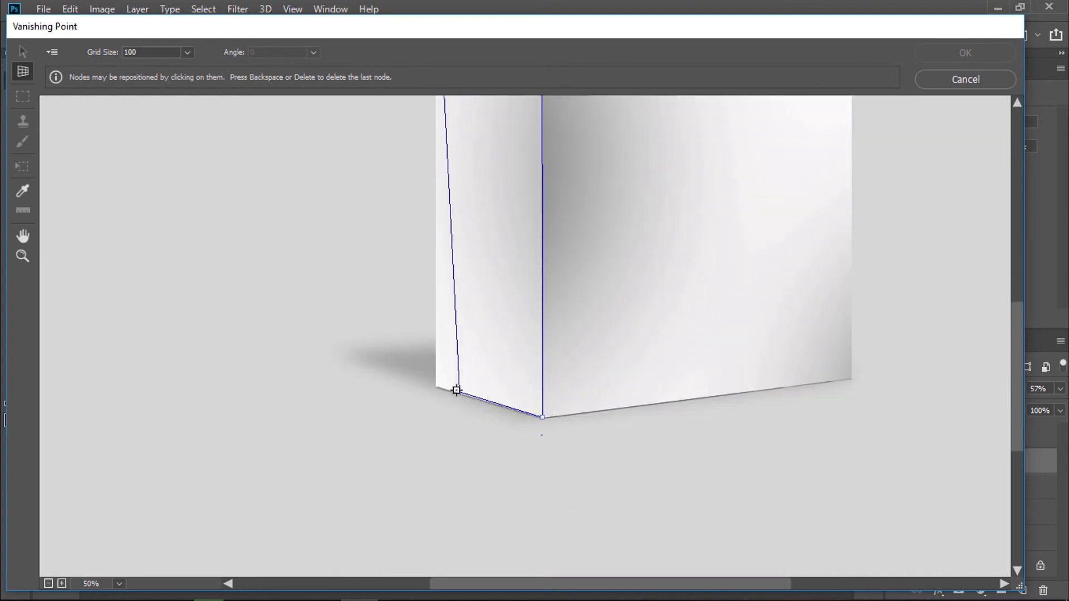
{"action": "left_click", "coordinate": [436, 386]}
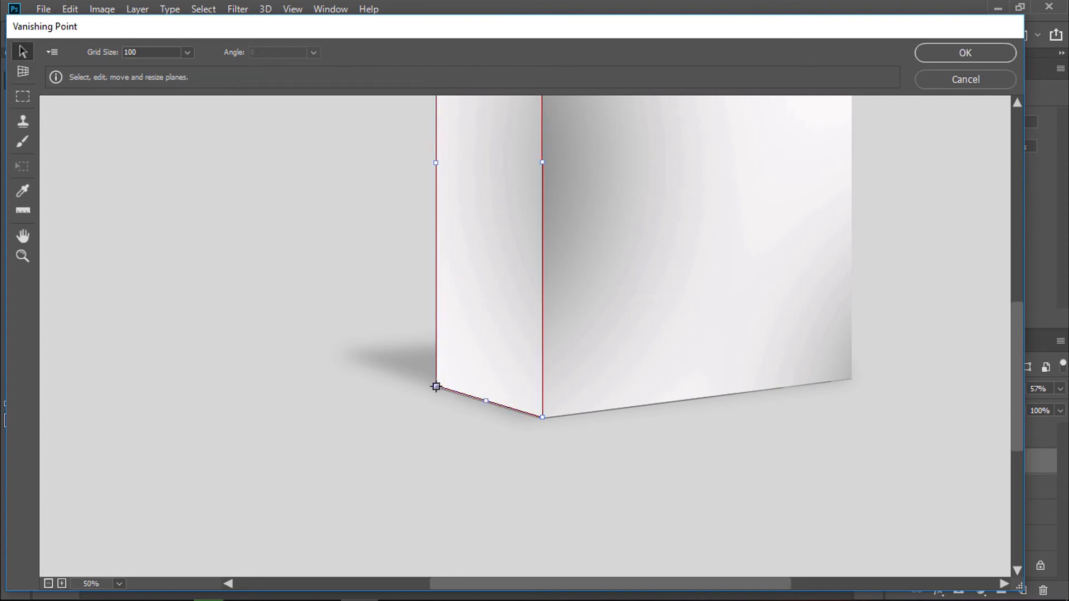
Step: Refine the left plane's bottom-left corner and tear off a perpendicular plane across the front face
{"action": "left_click_drag", "start_coordinate": [436, 386], "coordinate": [440, 385]}
{"action": "scroll", "coordinate": [642, 315], "scroll_direction": "up", "scroll_amount": 4}
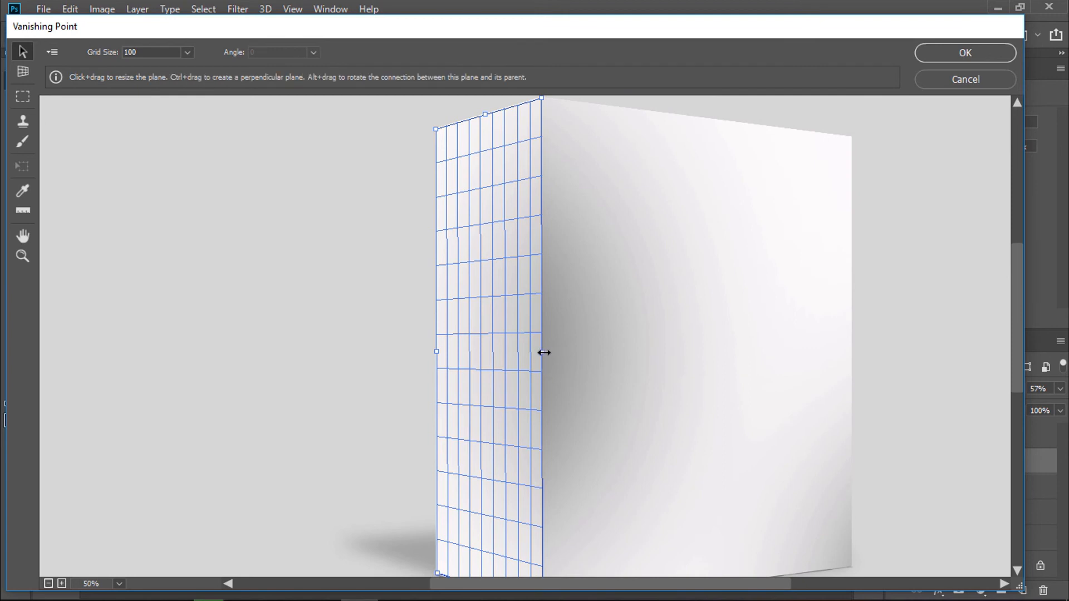
{"action": "key", "text": "ctrl"}
{"action": "key", "text": "ctrl"}
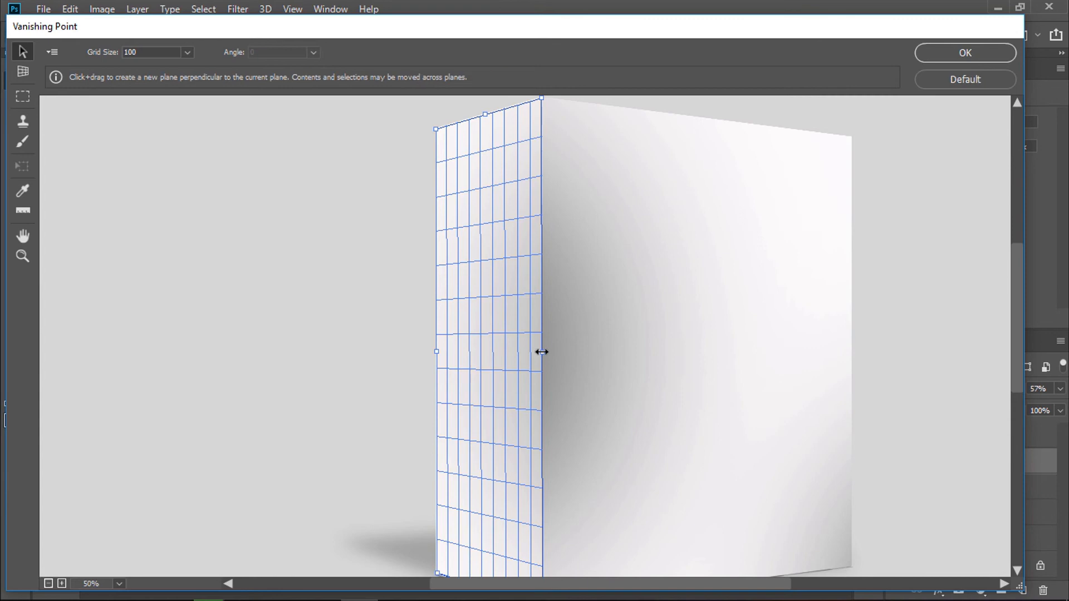
{"action": "key", "text": "alt"}
{"action": "key", "text": "alt"}
{"action": "left_click_drag", "start_coordinate": [543, 351], "coordinate": [852, 371]}
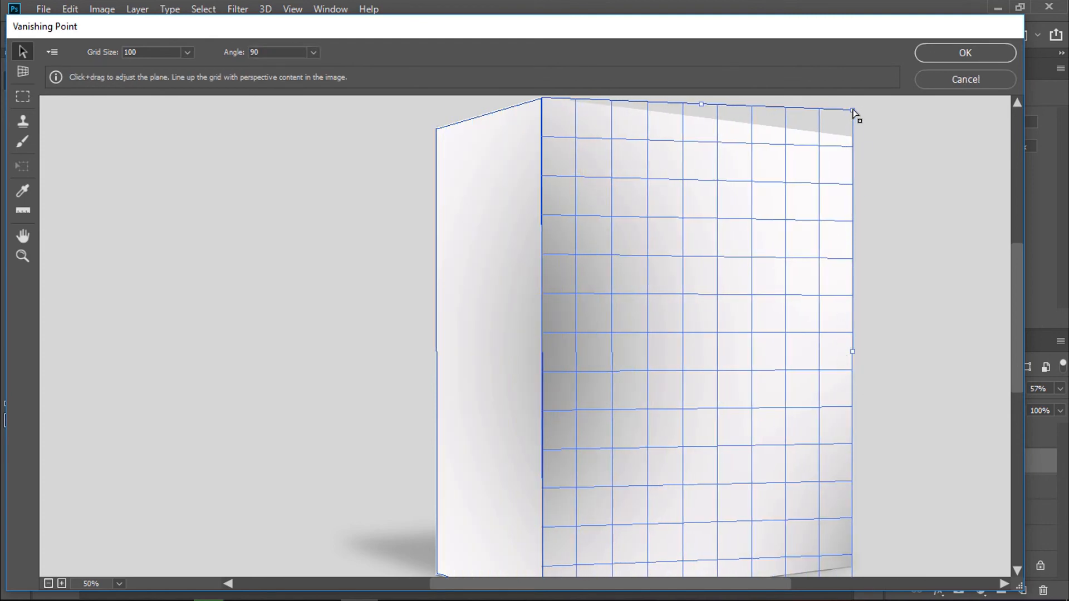
Step: Fit the new plane's right corners to the box's front face and apply Vanishing Point
{"action": "left_click_drag", "start_coordinate": [853, 113], "coordinate": [846, 136]}
{"action": "scroll", "coordinate": [890, 262], "scroll_direction": "down", "scroll_amount": 5}
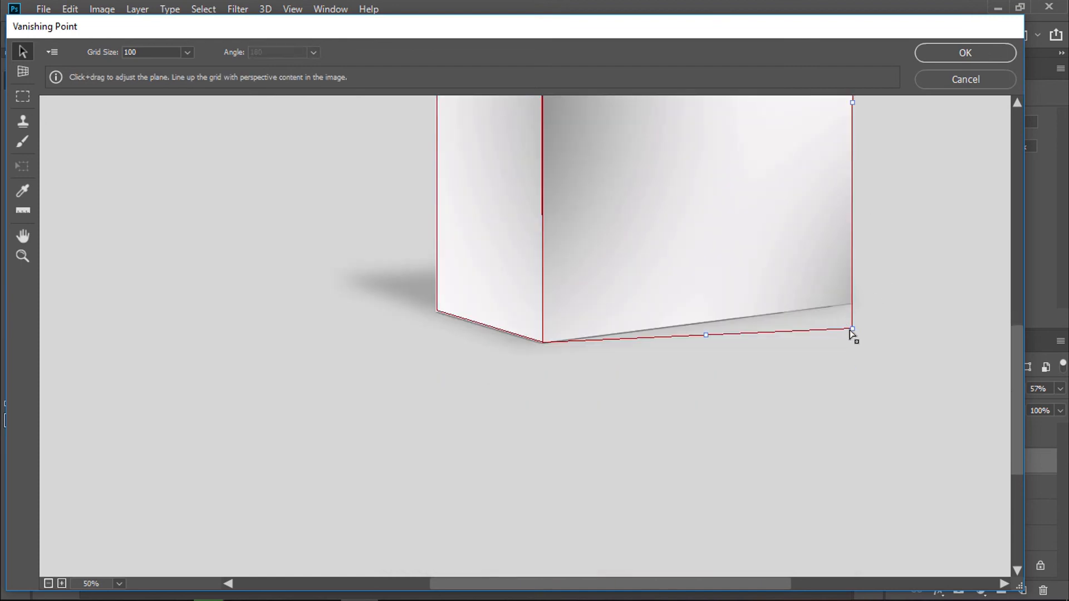
{"action": "left_click_drag", "start_coordinate": [853, 328], "coordinate": [850, 302]}
{"action": "scroll", "coordinate": [866, 293], "scroll_direction": "up", "scroll_amount": 7}
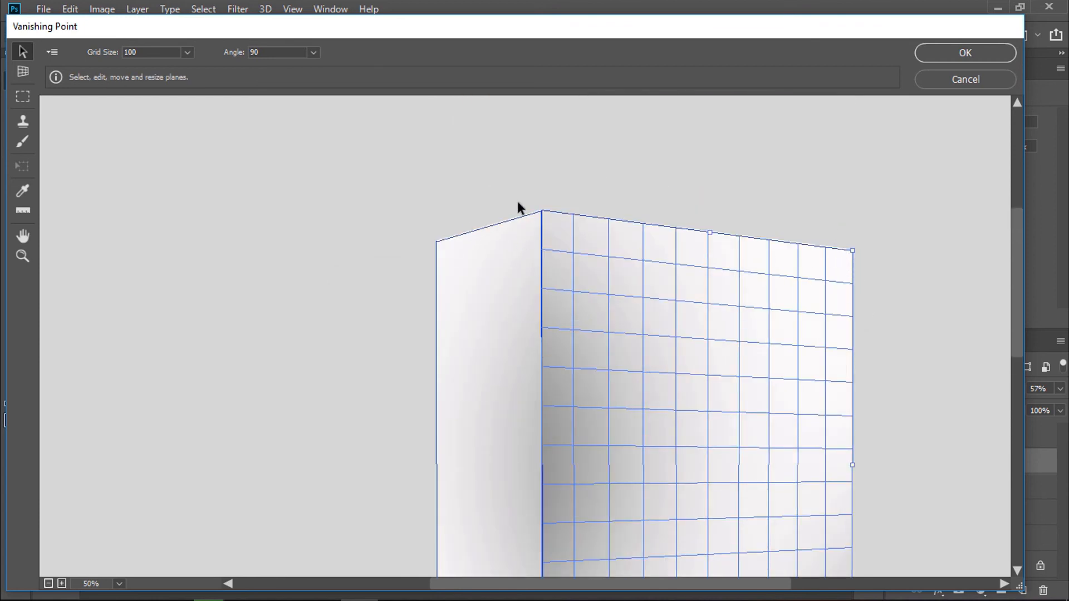
{"action": "scroll", "coordinate": [656, 366], "scroll_direction": "down", "scroll_amount": 4}
{"action": "scroll", "coordinate": [629, 359], "scroll_direction": "up", "scroll_amount": 1}
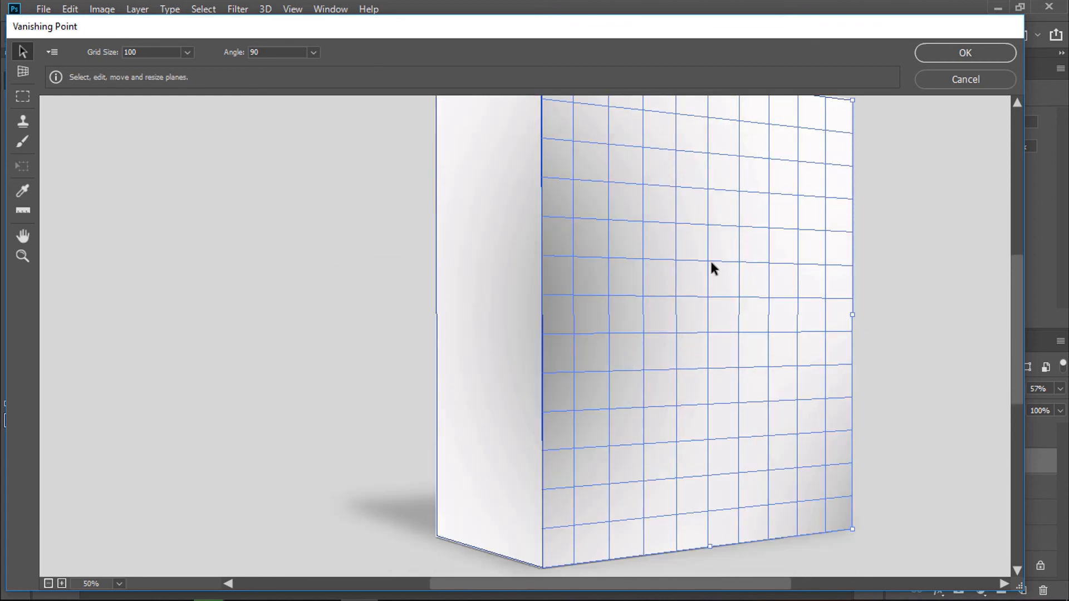
{"action": "left_click", "coordinate": [962, 50]}
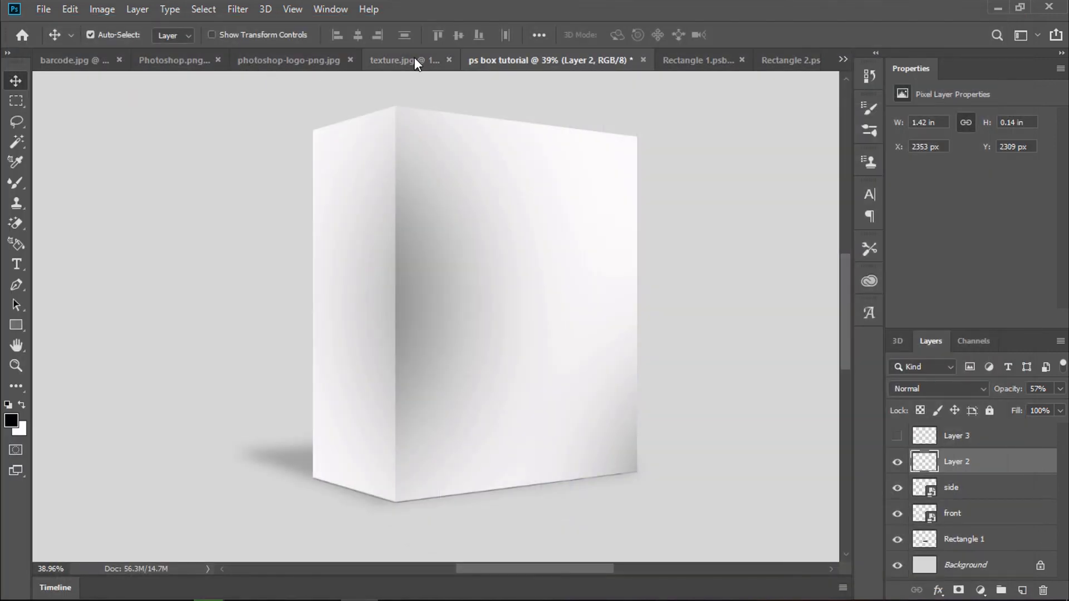
{"action": "left_click", "coordinate": [414, 59]}
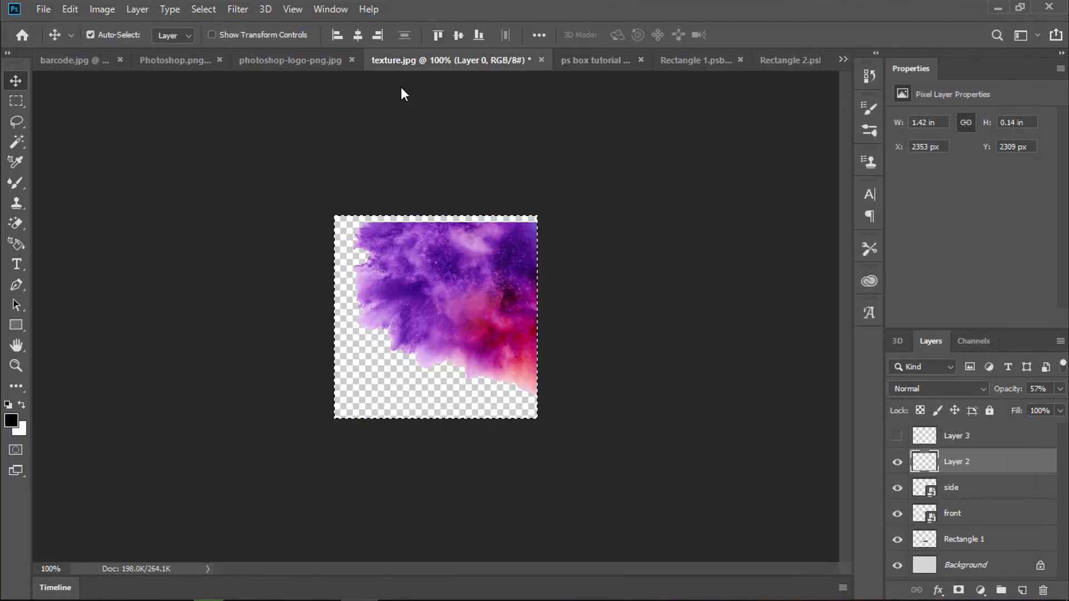
Step: Copy the watercolor texture and open Vanishing Point on the box document
{"action": "key", "text": "ctrl+c"}
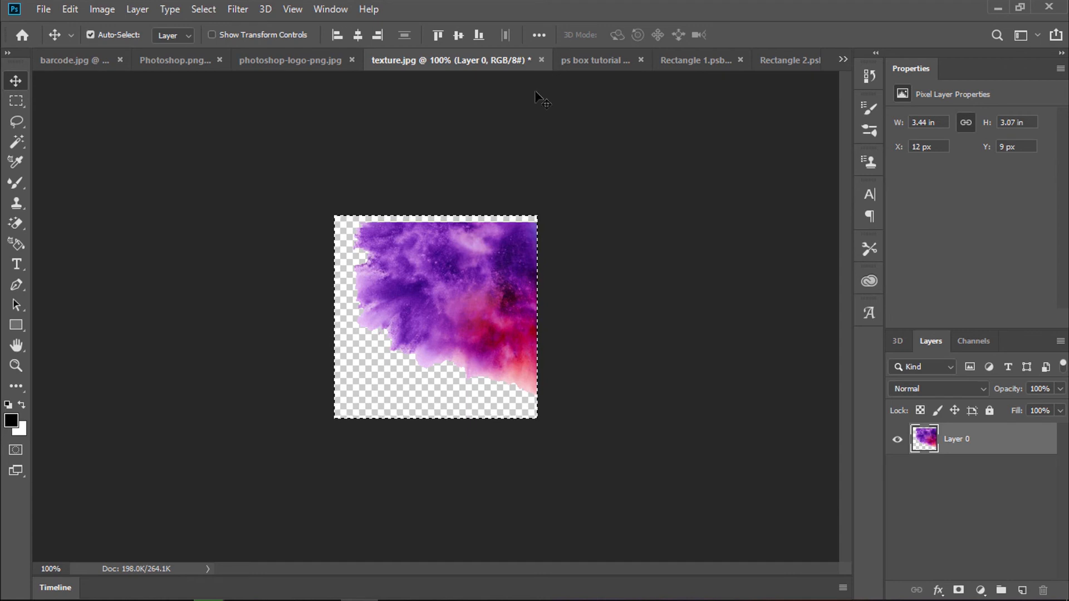
{"action": "left_click", "coordinate": [580, 63]}
{"action": "left_click", "coordinate": [230, 10]}
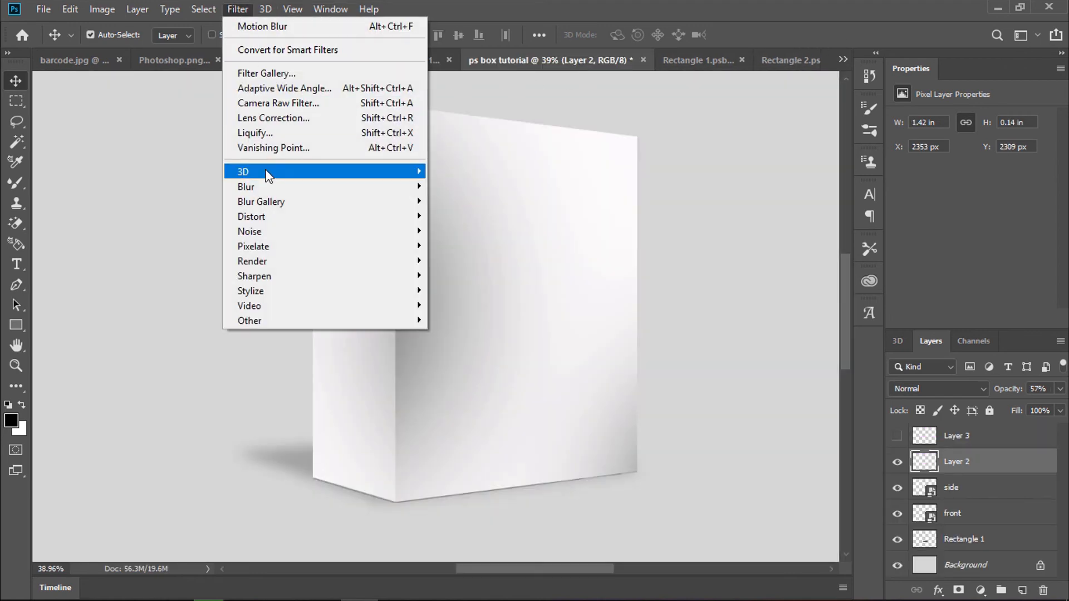
{"action": "left_click", "coordinate": [276, 148]}
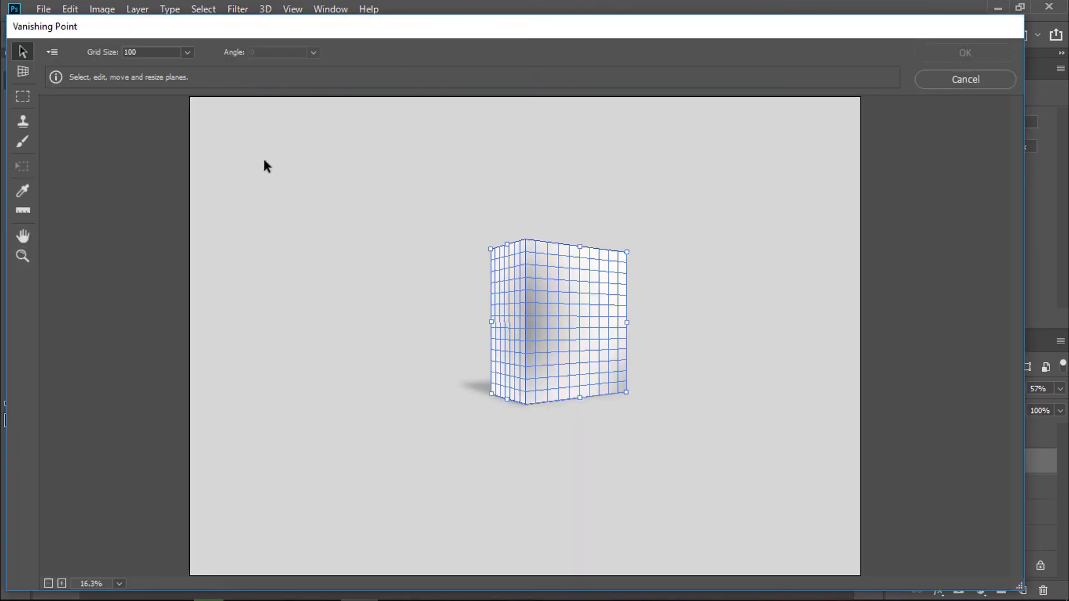
Step: Paste the texture, enlarge it over the box's front and side planes, and apply it
{"action": "key", "text": "ctrl+v"}
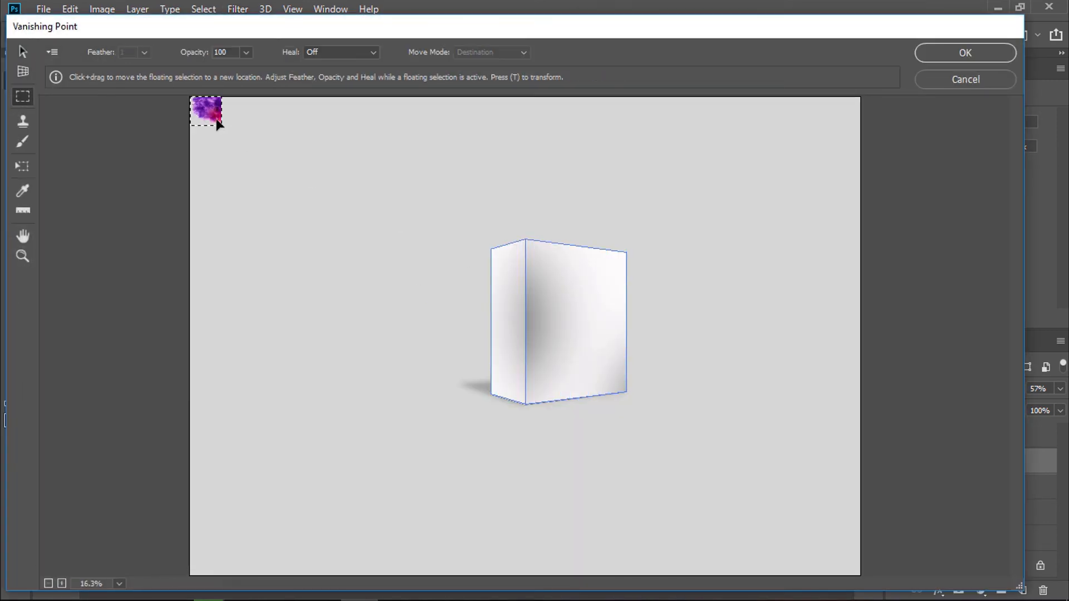
{"action": "key", "text": "t"}
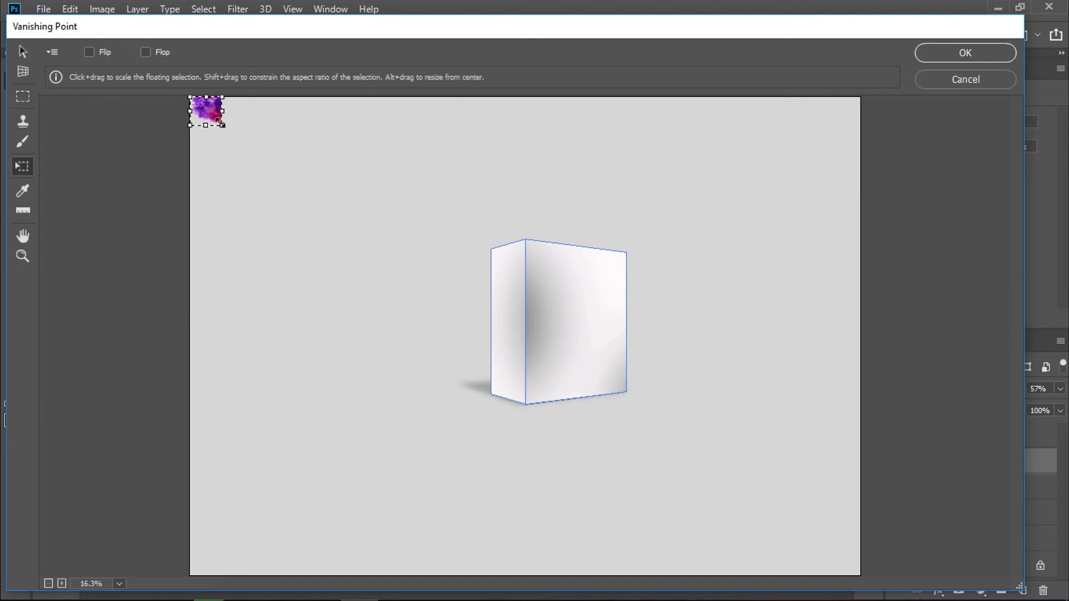
{"action": "left_click_drag", "start_coordinate": [221, 125], "coordinate": [552, 252]}
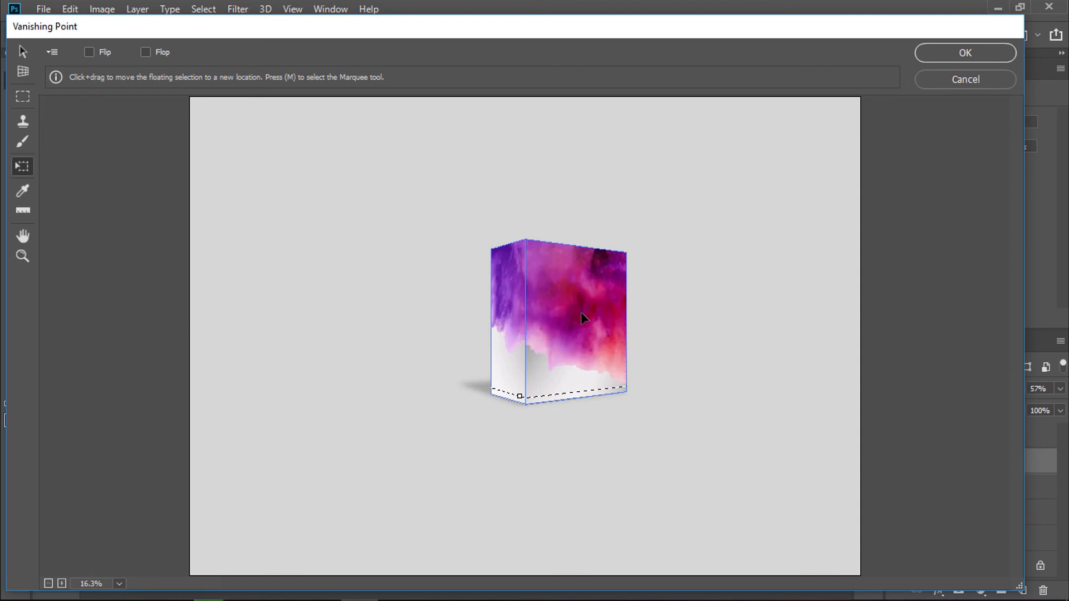
{"action": "left_click", "coordinate": [980, 49]}
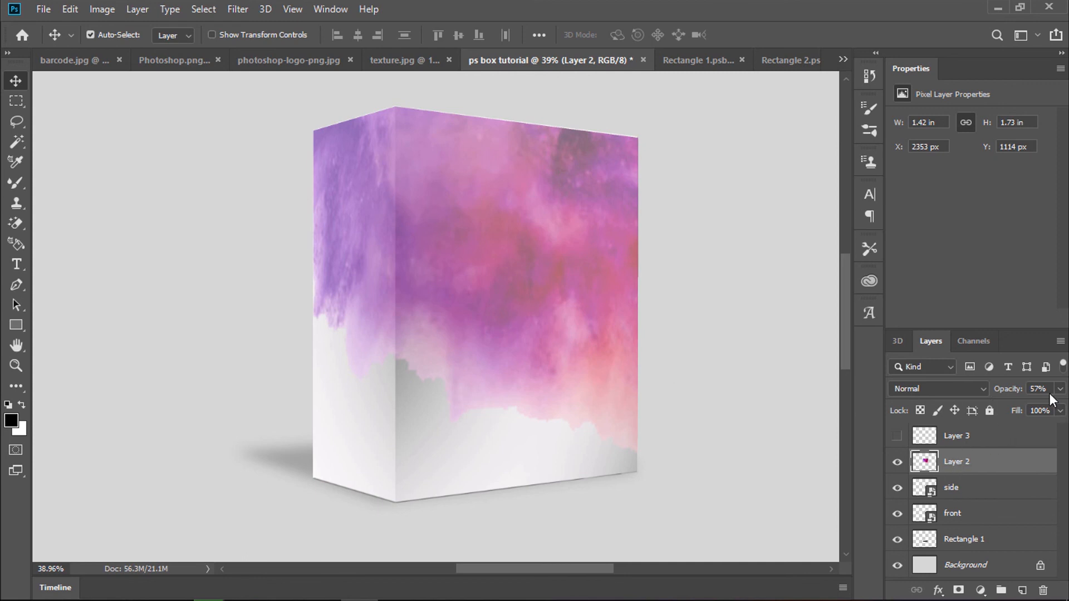
Step: Raise Layer 2's opacity from 57% to 75%
{"action": "mouse_move", "coordinate": [1060, 388]}
{"action": "left_mouse_down"}
{"action": "mouse_move", "coordinate": [1047, 407]}
{"action": "mouse_move", "coordinate": [1029, 407]}
{"action": "mouse_move", "coordinate": [1058, 407]}
{"action": "left_mouse_up"}
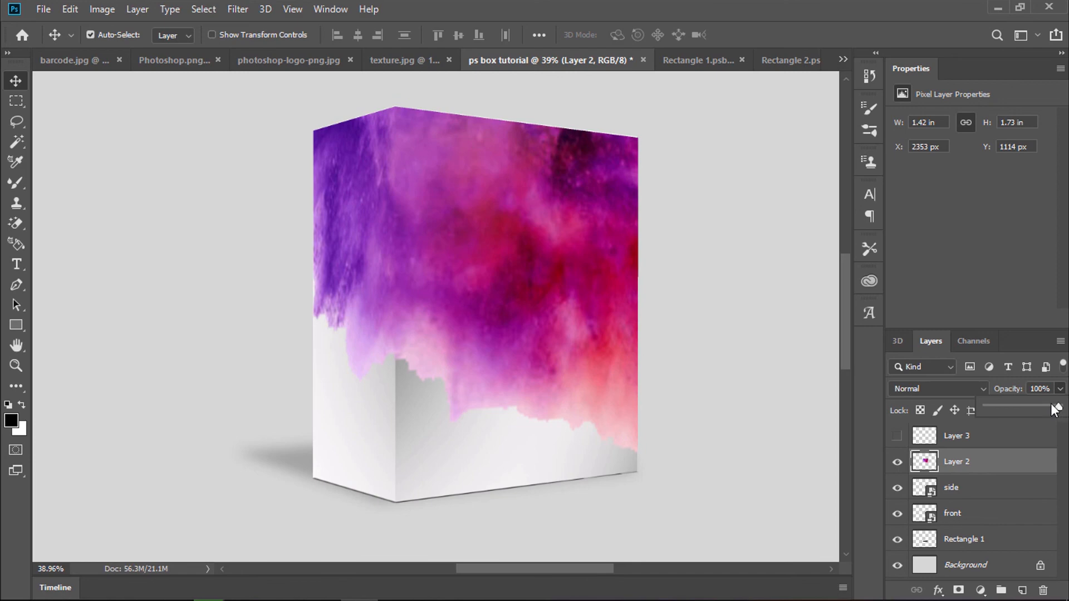
{"action": "left_click_drag", "start_coordinate": [1050, 405], "coordinate": [1040, 405]}
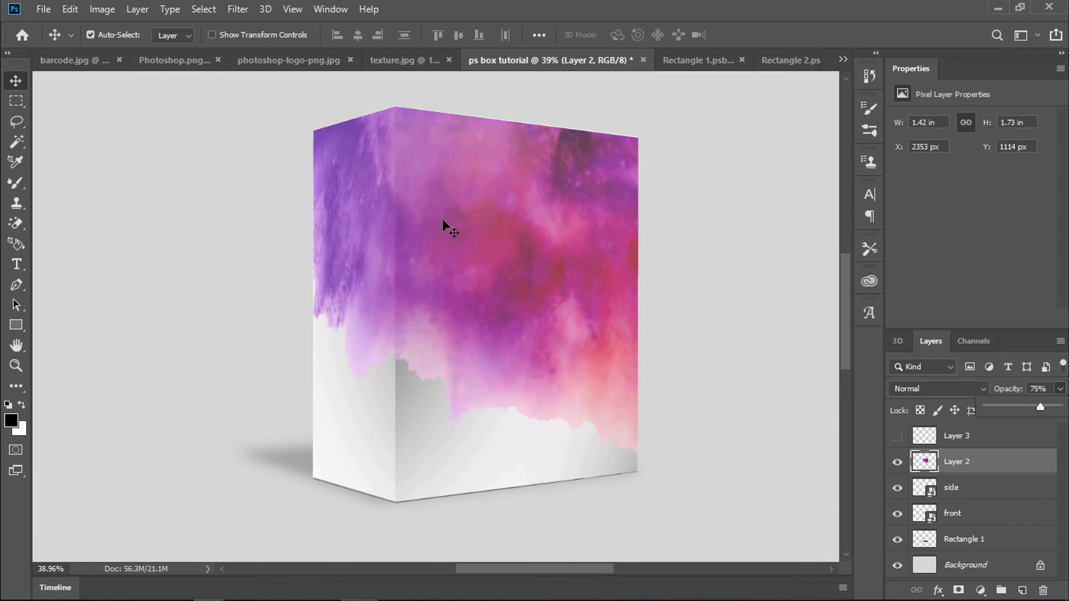